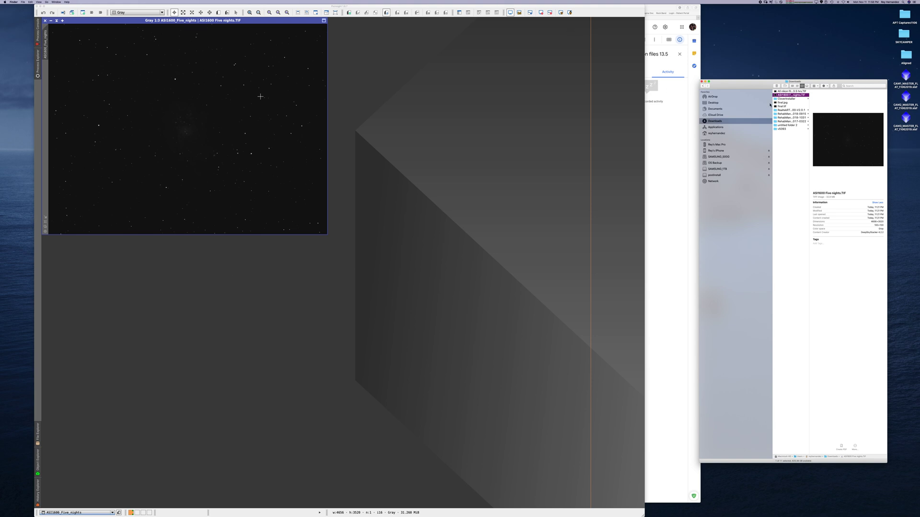
# Step: Auto-stretch the display of the grayscale ASI1600 Five nights image and open All nikon files 13.5 hrs.TIF from Downloads
pyautogui.click(456, 203)
pyautogui.press('super+a')
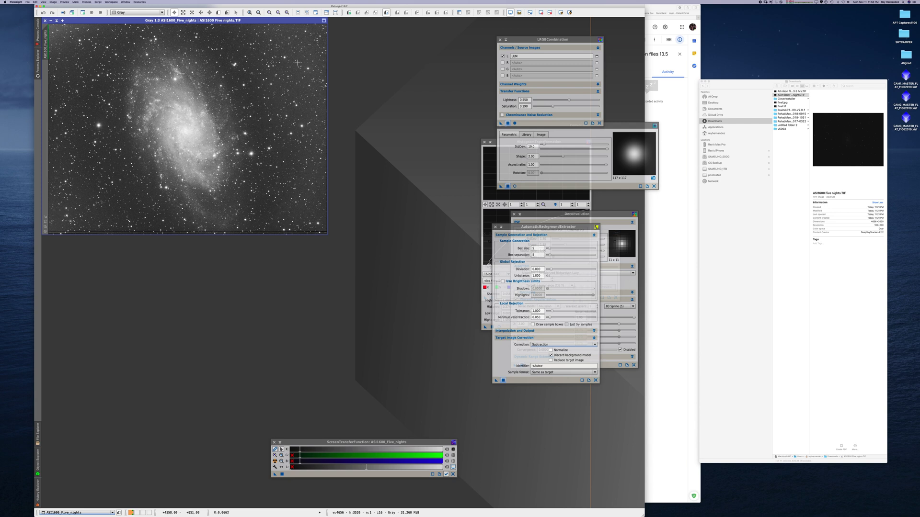
pyautogui.click(790, 91)
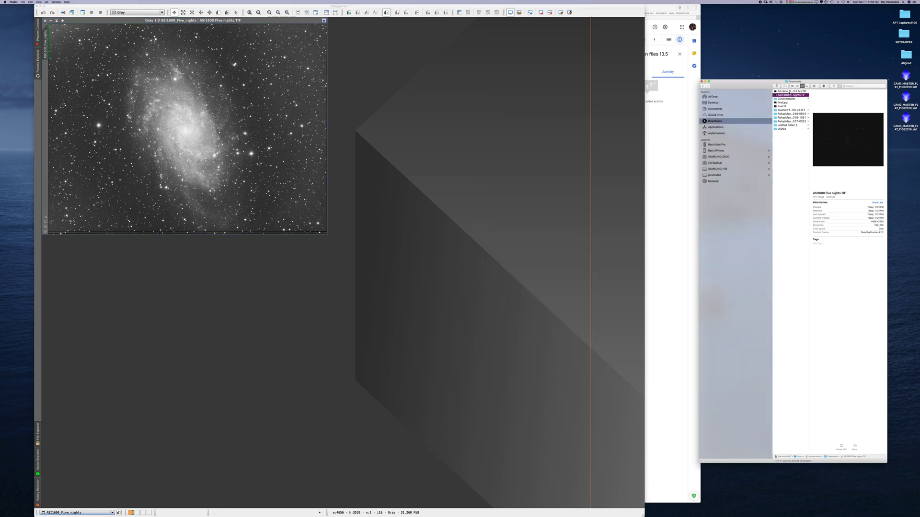
pyautogui.moveTo(791, 92); pyautogui.dragTo(328, 113)
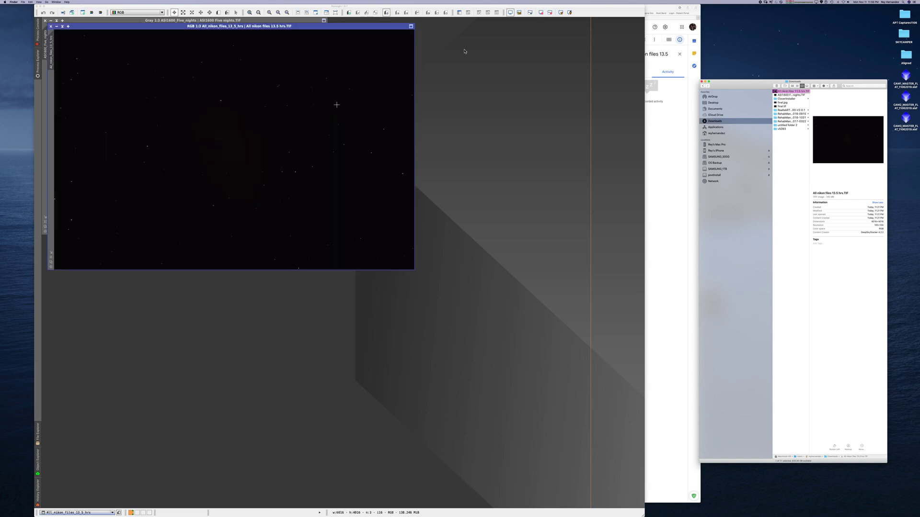
# Step: Auto-stretch the display of the Nikon color image and spread the two image windows apart
pyautogui.click(563, 13)
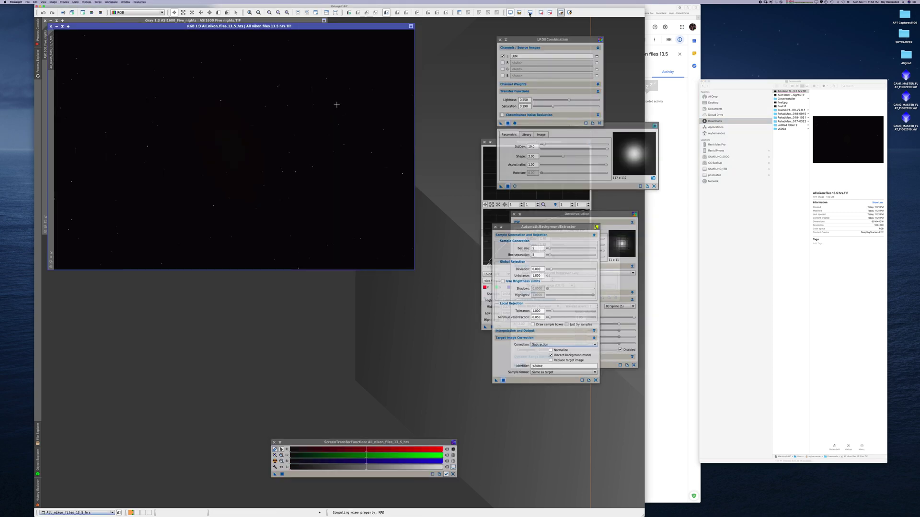
pyautogui.click(550, 13)
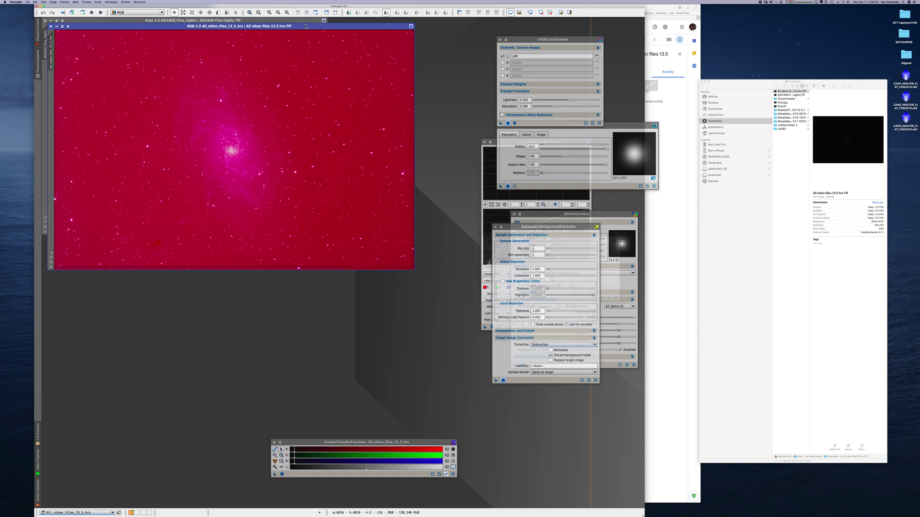
pyautogui.moveTo(274, 21); pyautogui.dragTo(322, 41)
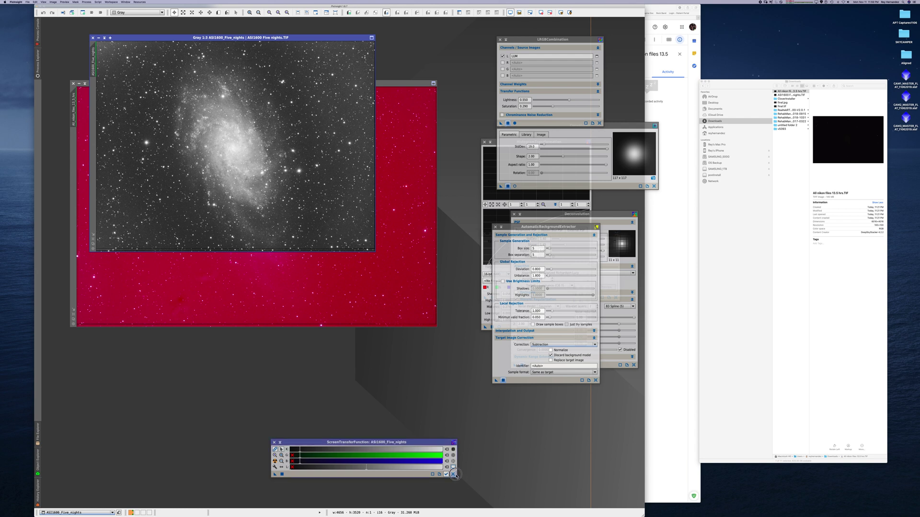
# Step: Reset the screen stretch of both the grayscale ASI1600 image and the Nikon color image
pyautogui.click(453, 474)
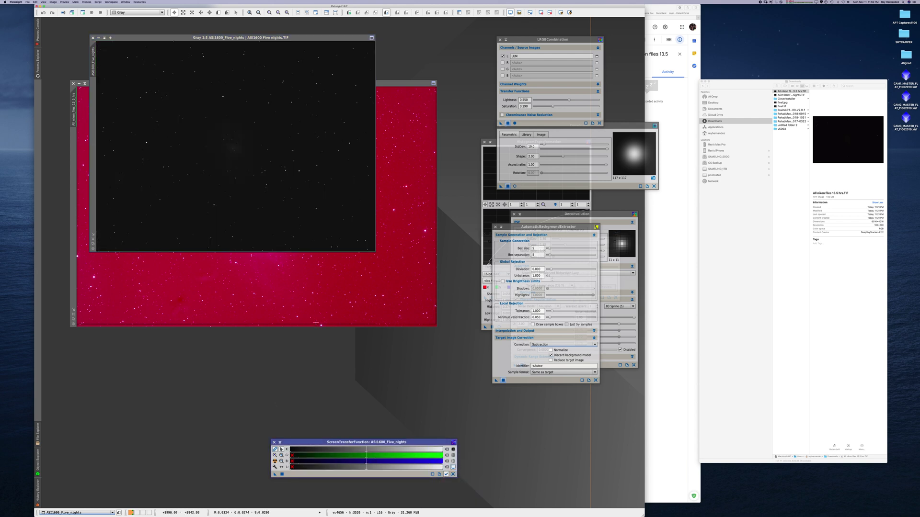
pyautogui.click(318, 324)
pyautogui.click(453, 474)
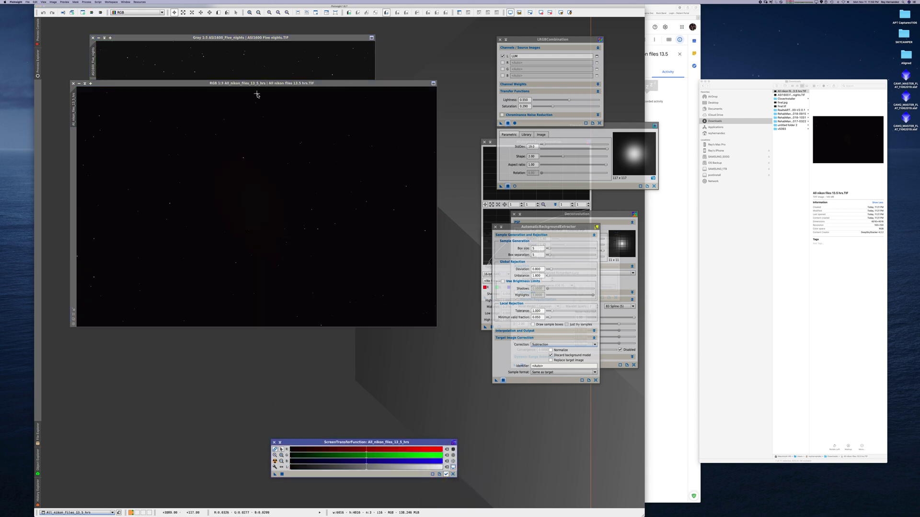
# Step: Open StarAlignment and set the ASI1600_Five_nights view as its reference image
pyautogui.click(39, 64)
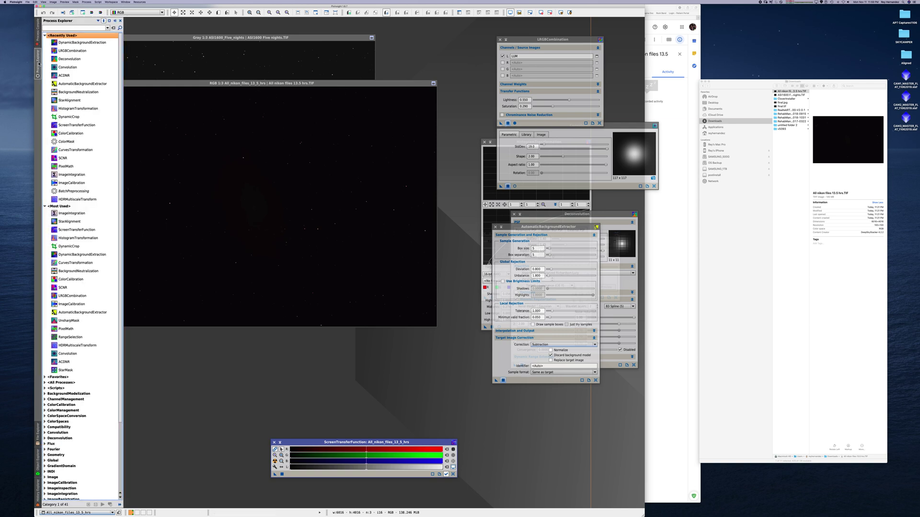
pyautogui.doubleClick(74, 100)
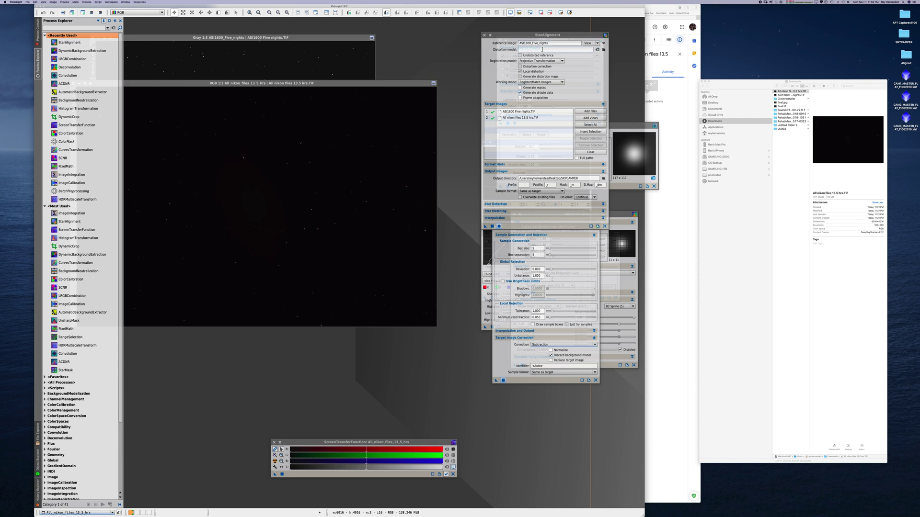
pyautogui.moveTo(350, 40); pyautogui.dragTo(369, 38)
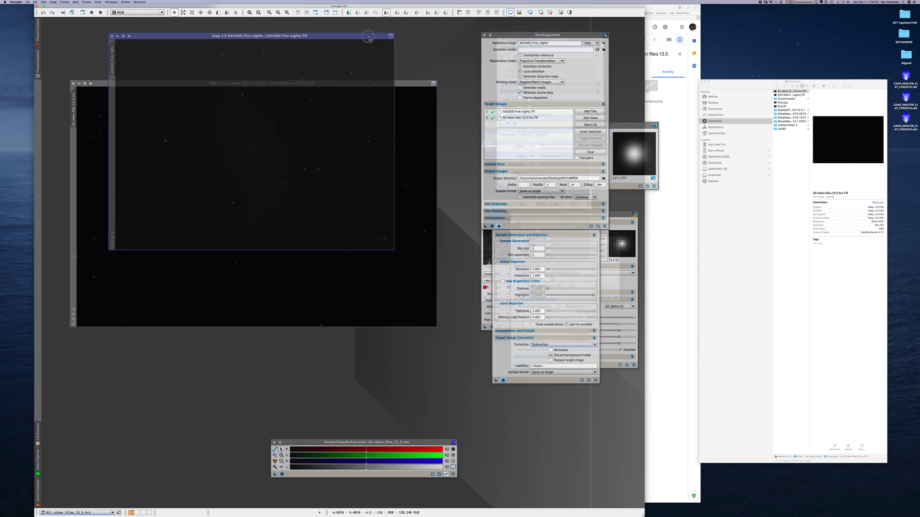
pyautogui.click(600, 44)
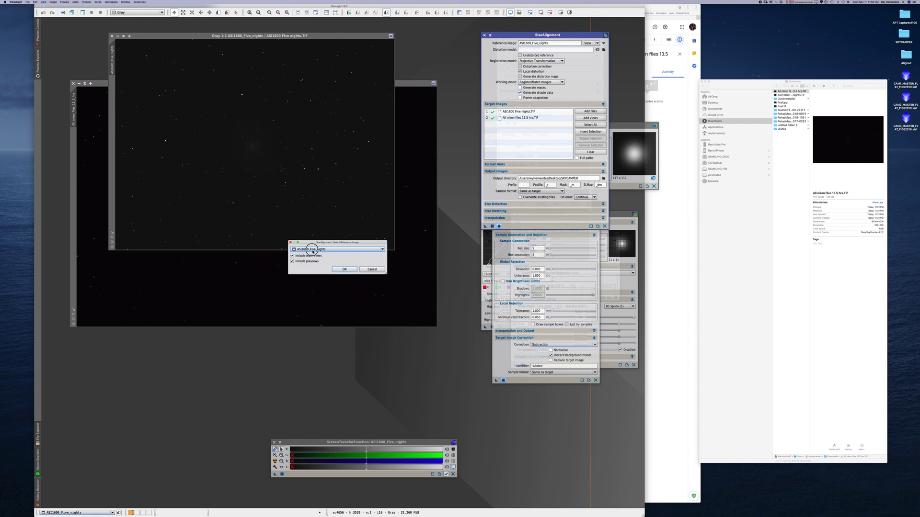
pyautogui.click(312, 250)
pyautogui.click(314, 252)
pyautogui.click(344, 269)
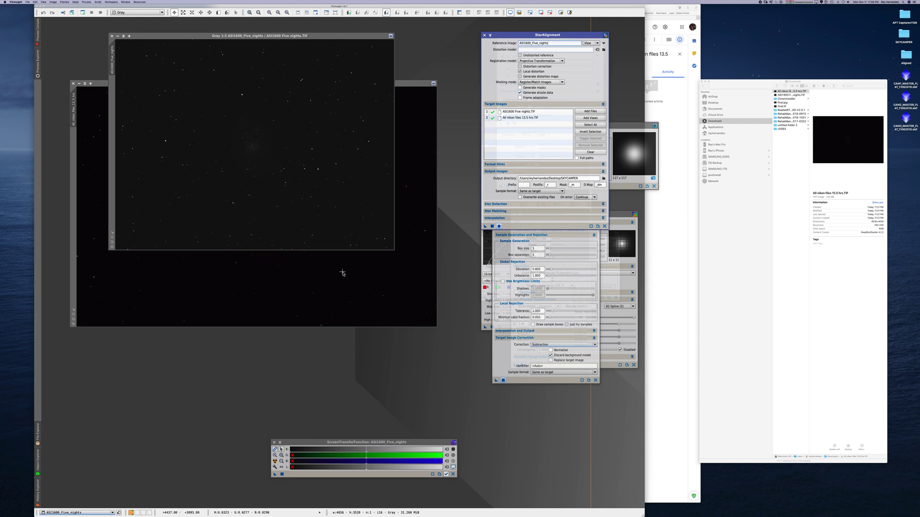
# Step: Set StarAlignment's output directory to the SKYCAMPER folder on the Desktop and run the alignment on the two target TIF files
pyautogui.click(418, 86)
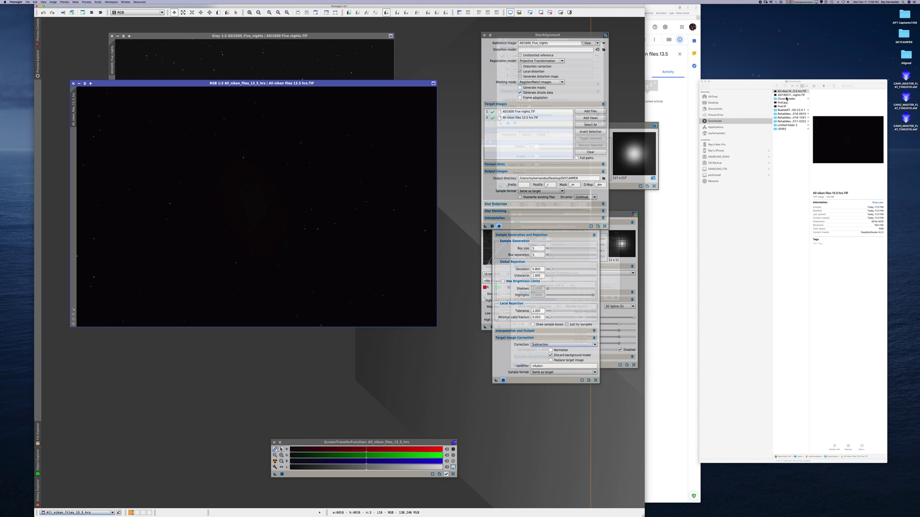
pyautogui.click(518, 119)
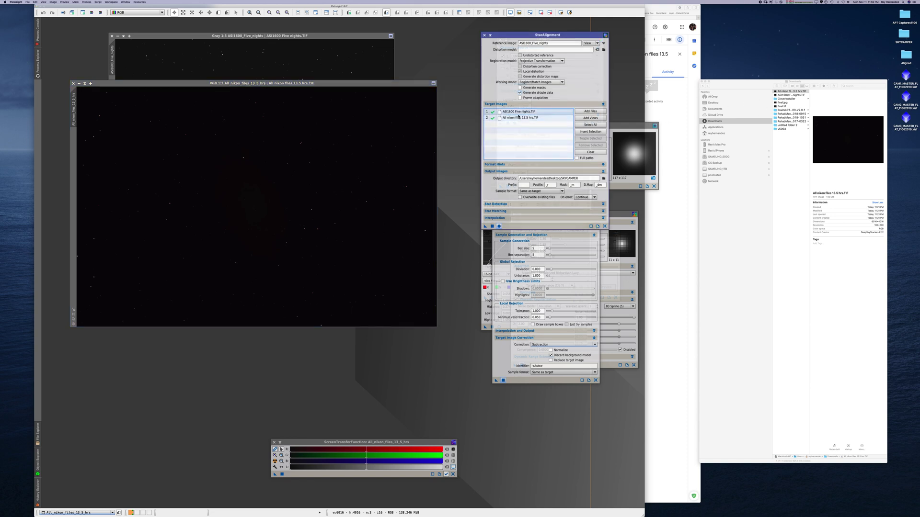
pyautogui.click(603, 178)
pyautogui.click(268, 95)
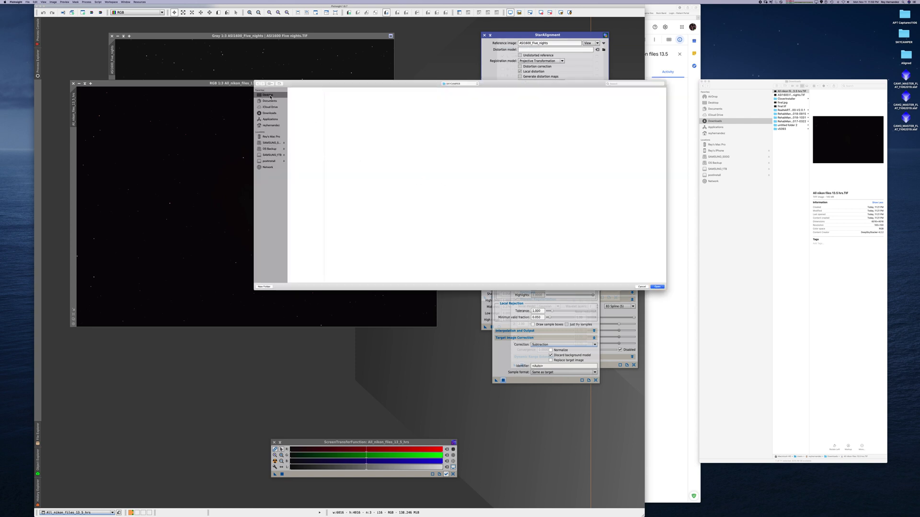
pyautogui.click(301, 106)
pyautogui.click(656, 286)
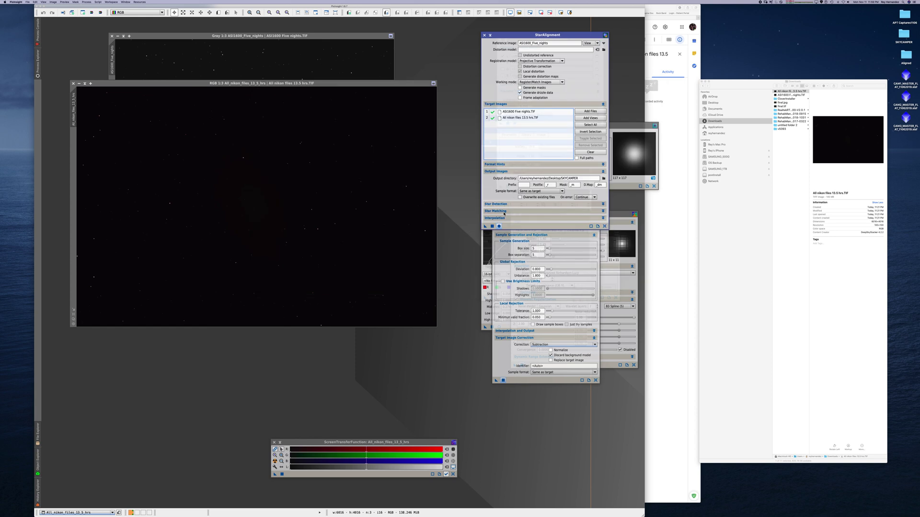
pyautogui.click(498, 226)
# Step: Close the original unaligned ASI1600 and Nikon images
pyautogui.click(285, 36)
pyautogui.click(112, 36)
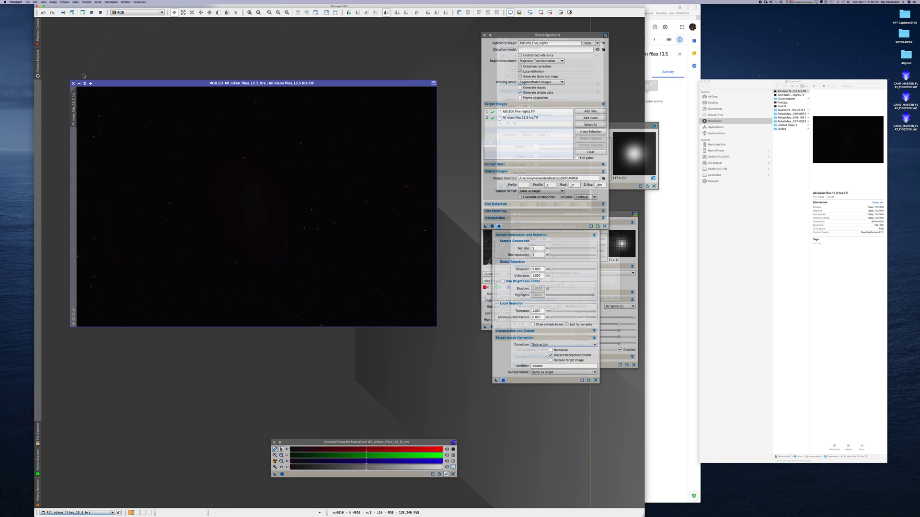
pyautogui.click(74, 84)
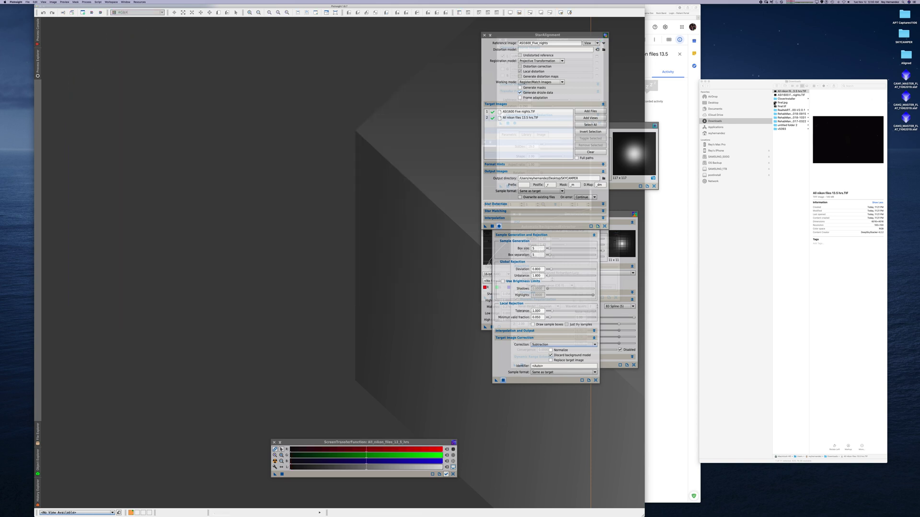
# Step: Open the registered All nikon files 13.5 hrs_r.xisf and ASI1600 Five nights_r.xisf together from the Desktop's SKYCAMPER folder
pyautogui.click(711, 104)
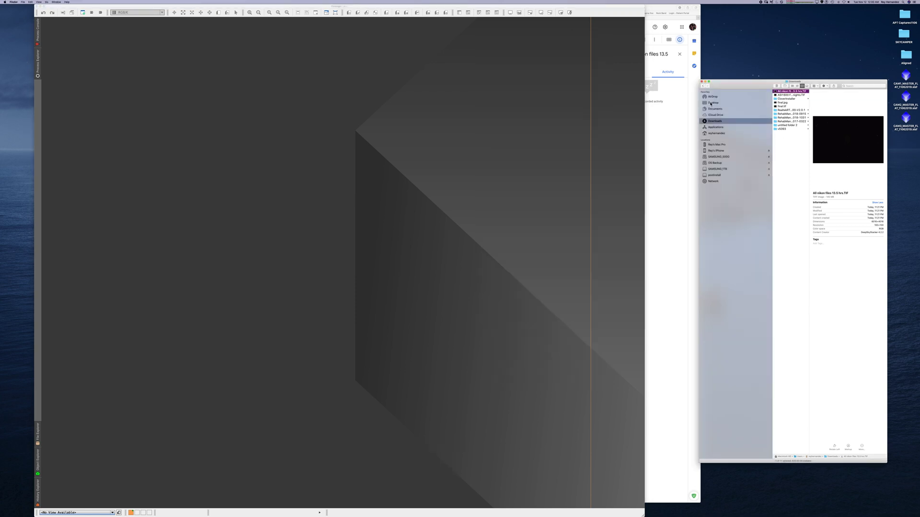
pyautogui.click(713, 103)
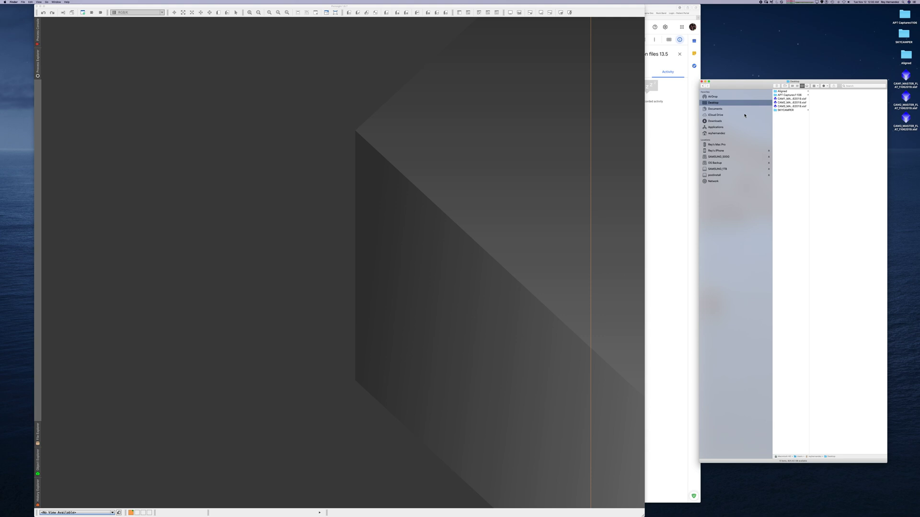
pyautogui.click(780, 110)
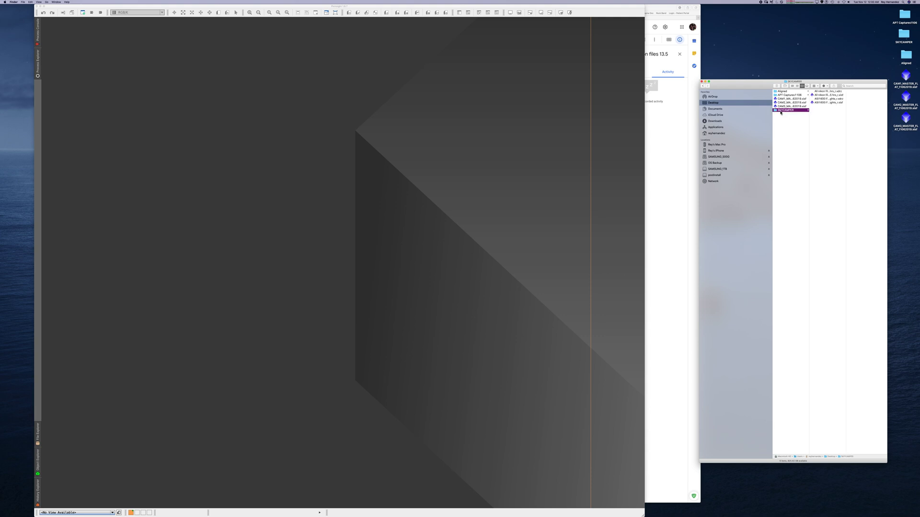
pyautogui.click(822, 95)
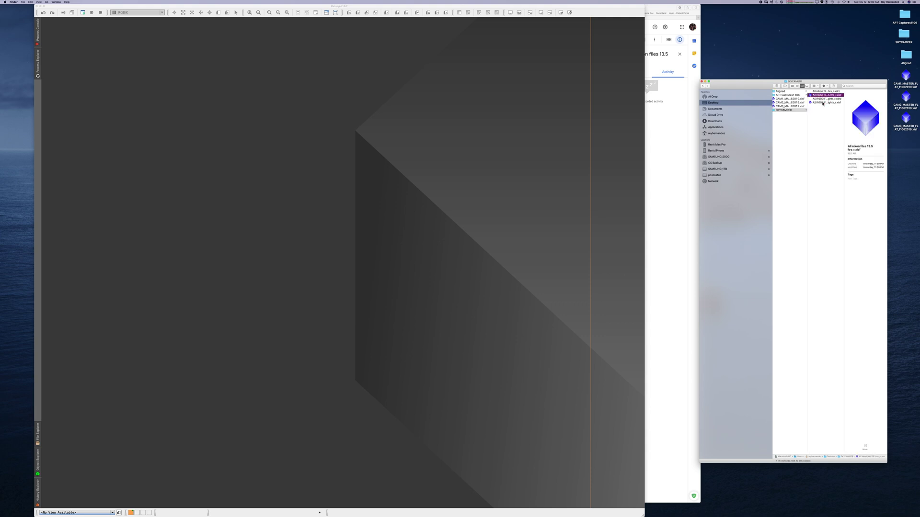
pyautogui.keyDown('super'); pyautogui.click(822, 103); pyautogui.keyUp('super')
pyautogui.press('super+Tab')
pyautogui.moveTo(824, 95); pyautogui.dragTo(251, 96)
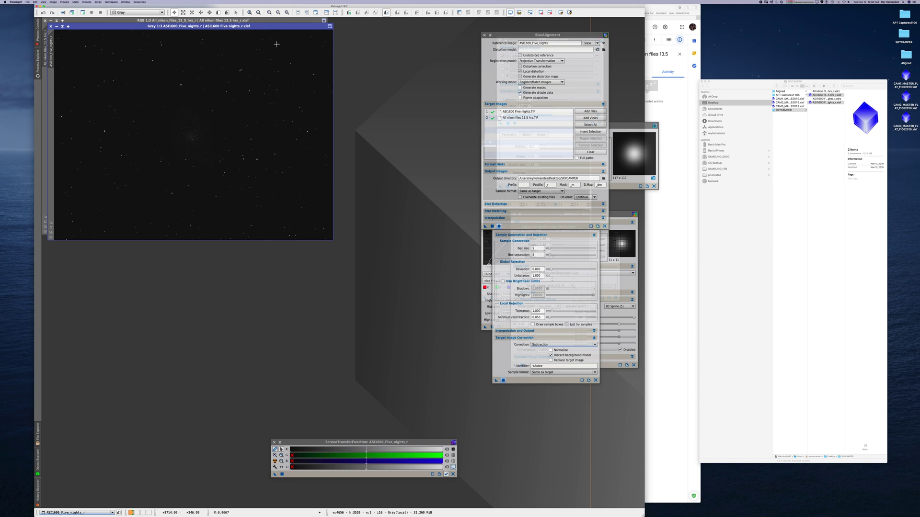
# Step: Spread the two registered image windows apart and auto-stretch the display of each image
pyautogui.moveTo(285, 26); pyautogui.dragTo(388, 112)
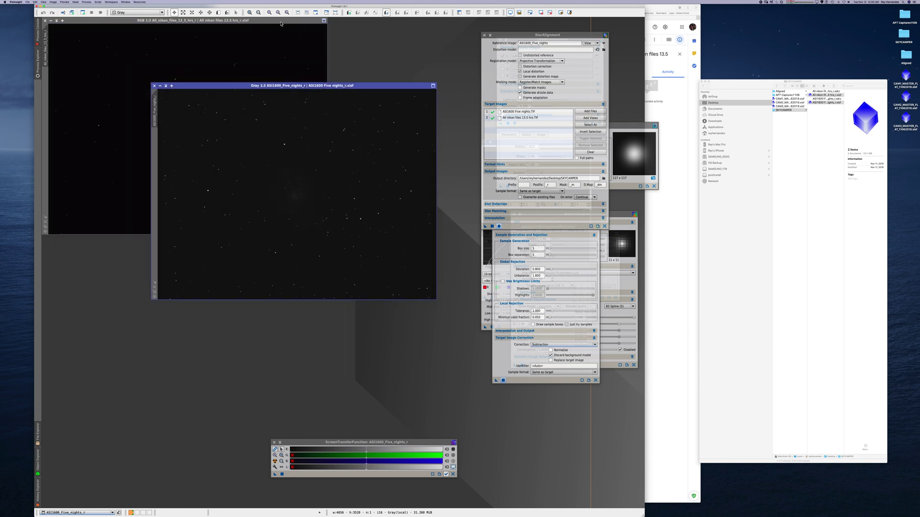
pyautogui.moveTo(269, 22); pyautogui.dragTo(305, 41)
pyautogui.click(421, 96)
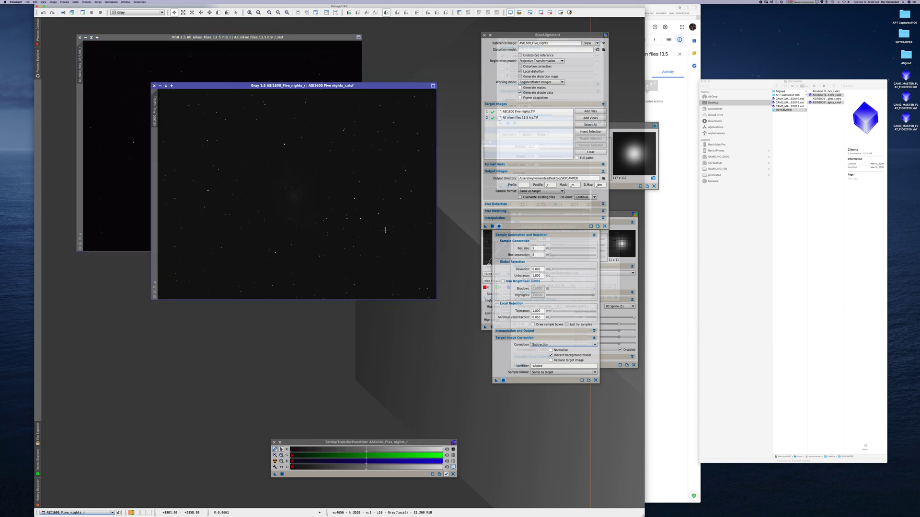
pyautogui.click(274, 461)
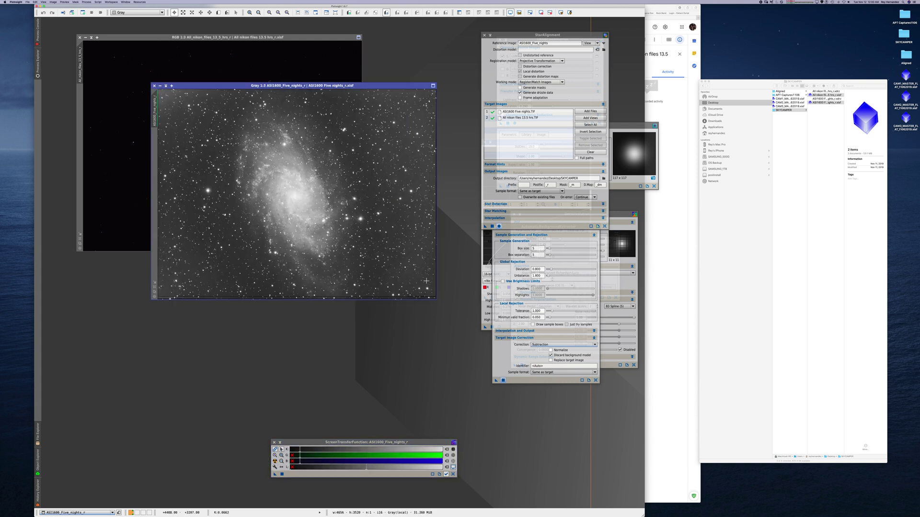
pyautogui.click(217, 39)
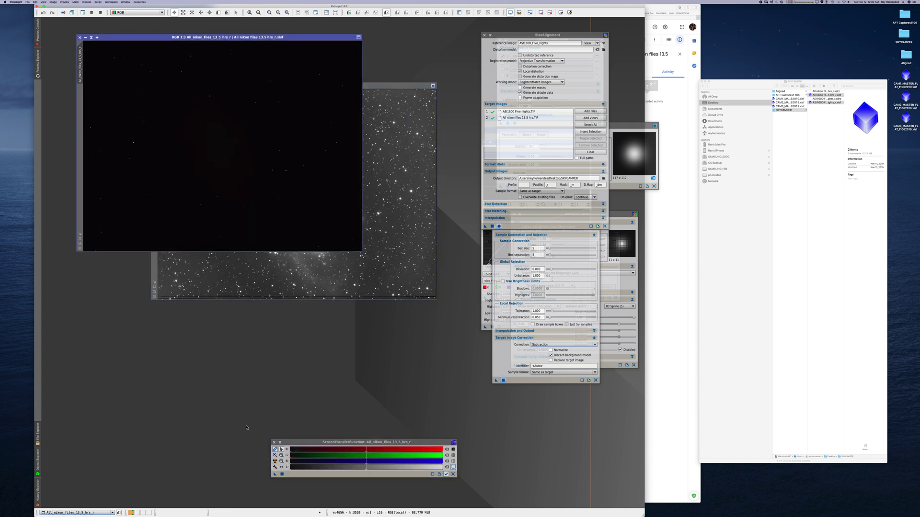
pyautogui.click(274, 461)
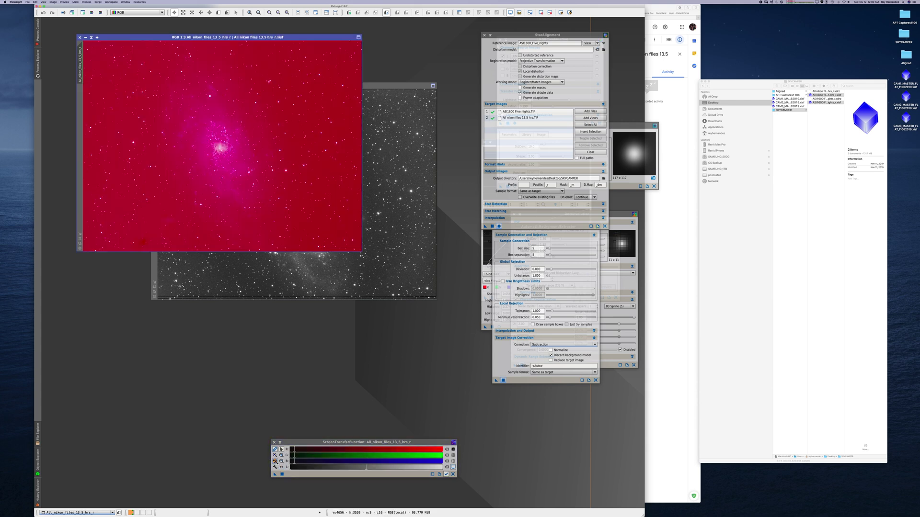
# Step: Switch between the registered grayscale and color images to compare their alignment
pyautogui.click(374, 86)
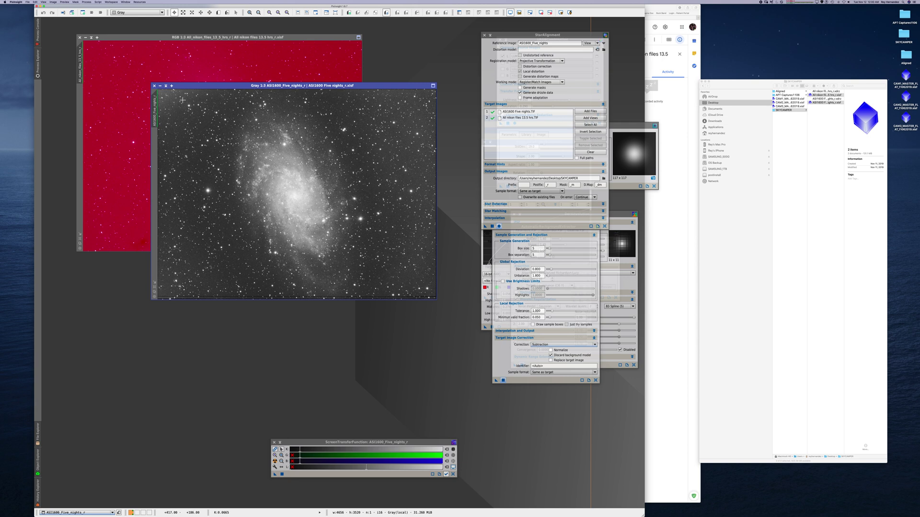
pyautogui.hotkey('ctrl', 'Tab')
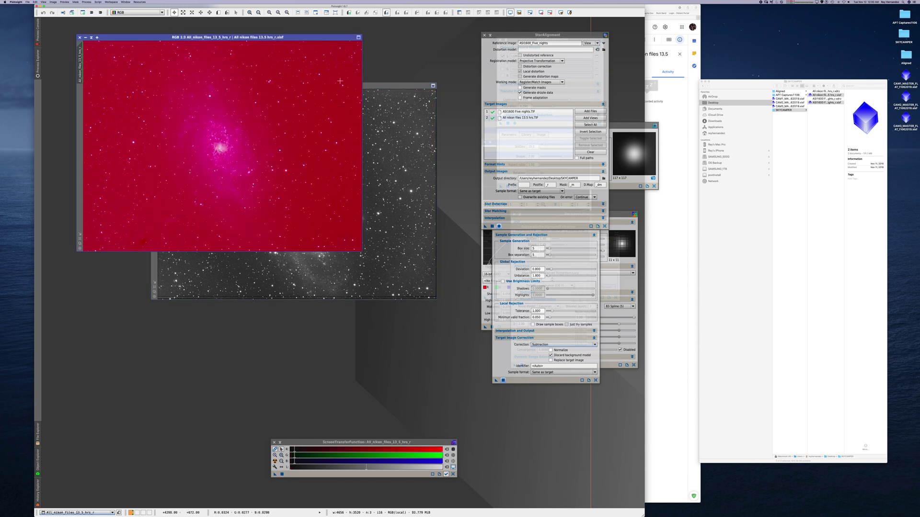
pyautogui.click(369, 89)
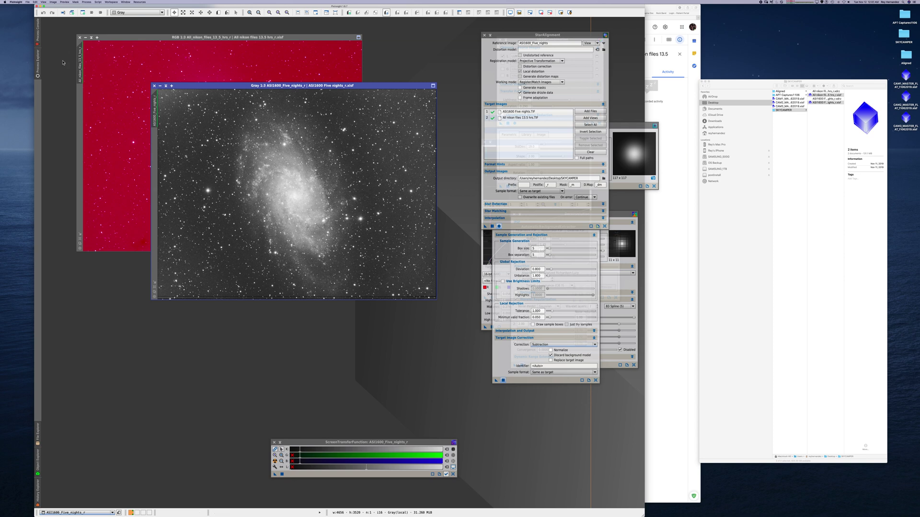
# Step: Start DynamicCrop and draw a crop about 4628 × 3444 px just inside the edges of the grayscale ASI1600 image
pyautogui.click(40, 62)
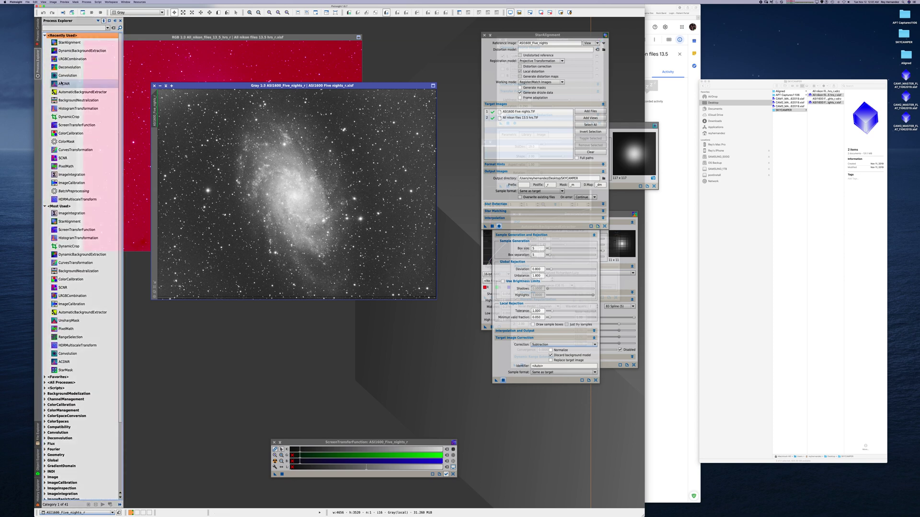
pyautogui.click(63, 118)
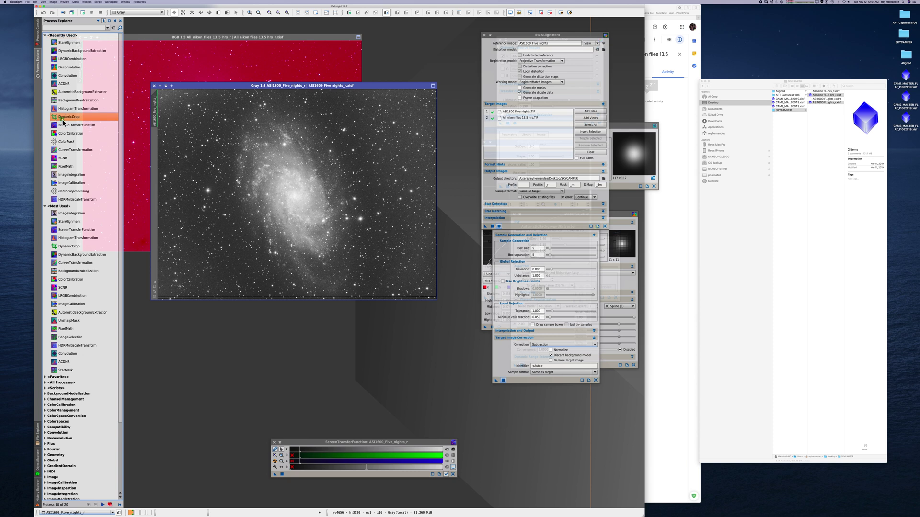
pyautogui.doubleClick(62, 118)
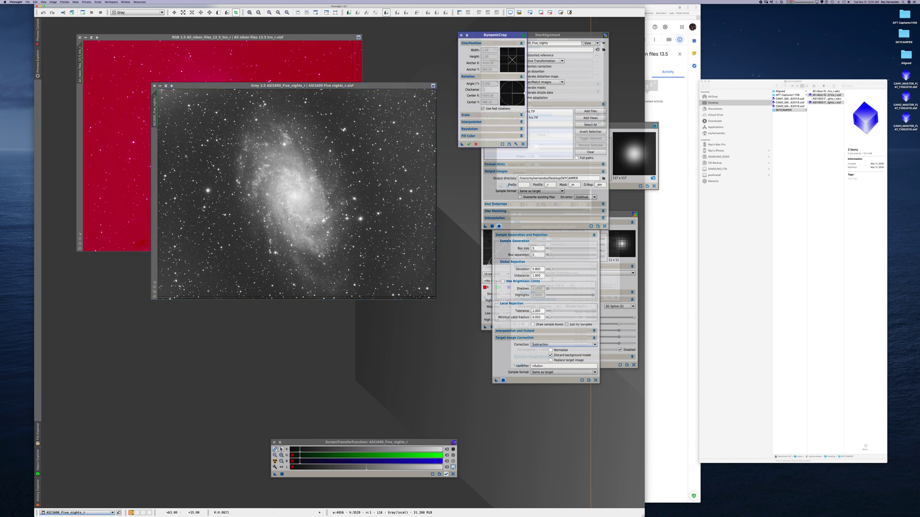
pyautogui.moveTo(159, 91); pyautogui.dragTo(434, 296)
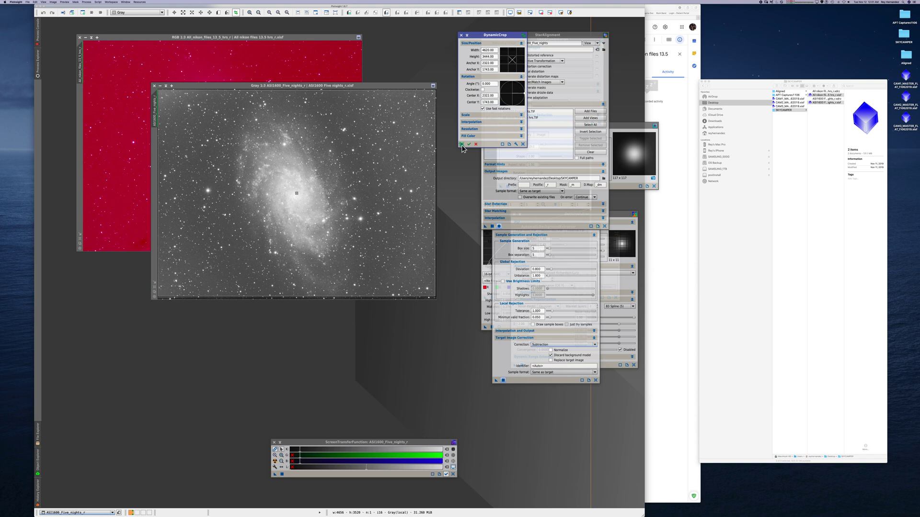
# Step: Store the crop settings as a process icon on the workspace, and crop the grayscale and color images identically
pyautogui.click(466, 181)
pyautogui.moveTo(467, 182); pyautogui.dragTo(467, 183)
pyautogui.click(469, 144)
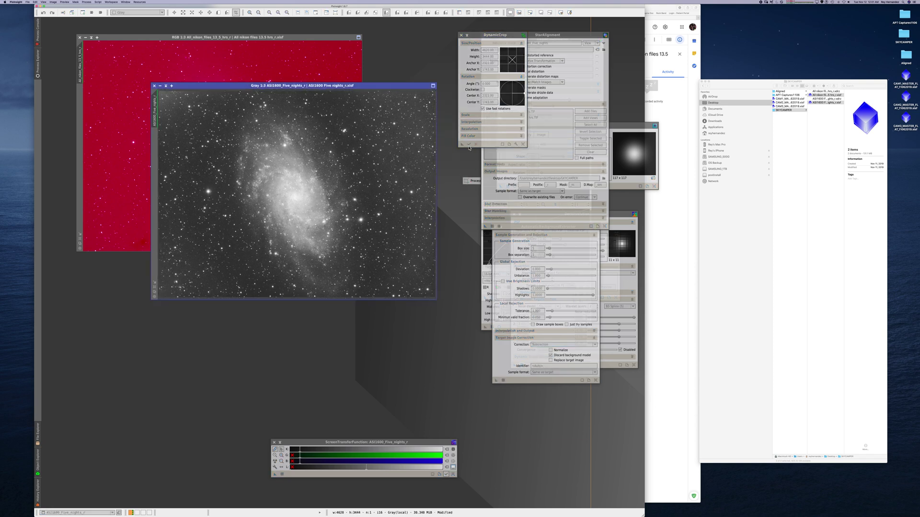
pyautogui.moveTo(339, 37); pyautogui.dragTo(367, 51)
pyautogui.moveTo(472, 181); pyautogui.dragTo(299, 140)
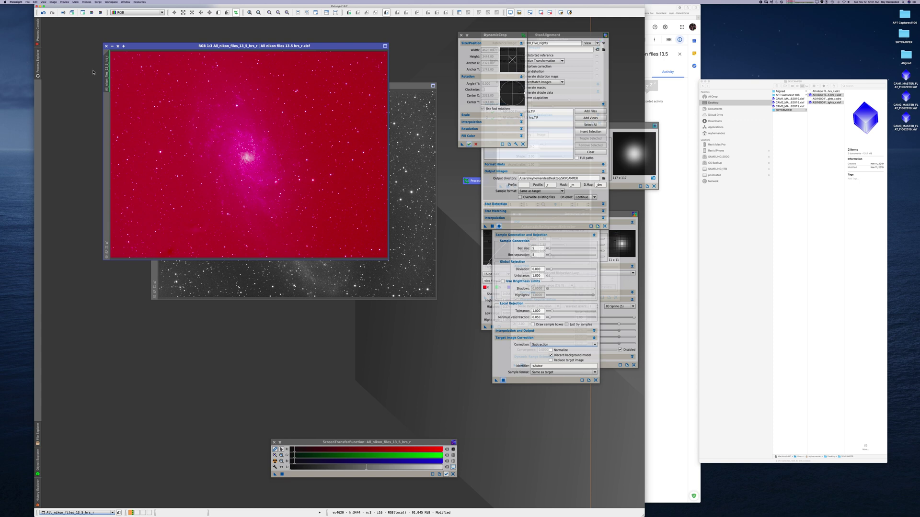
# Step: Apply BackgroundNeutralization to the color Nikon image, using the target image as reference and the existing limits
pyautogui.moveTo(39, 63)
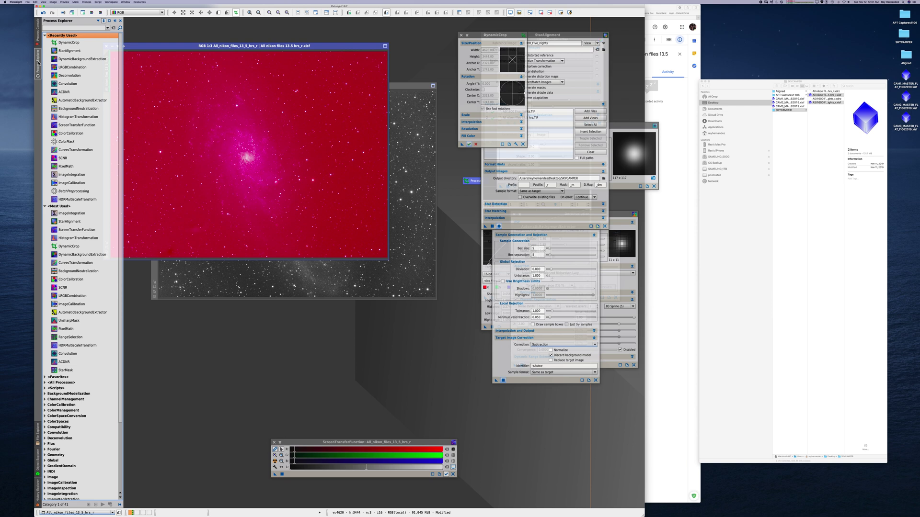
pyautogui.doubleClick(68, 59)
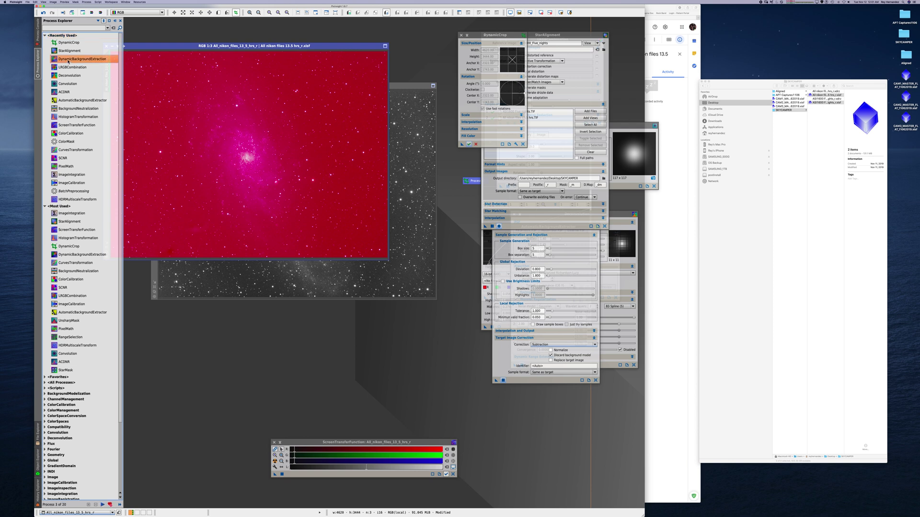
pyautogui.click(345, 266)
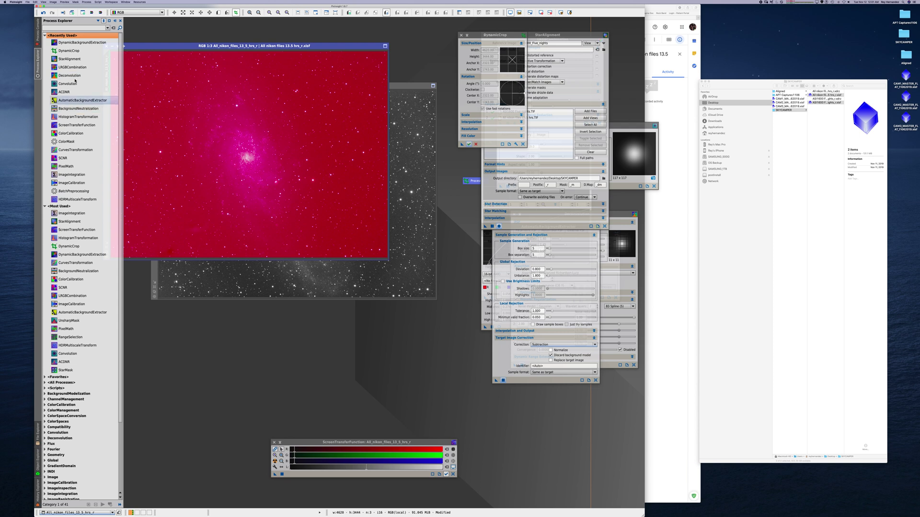
pyautogui.doubleClick(71, 112)
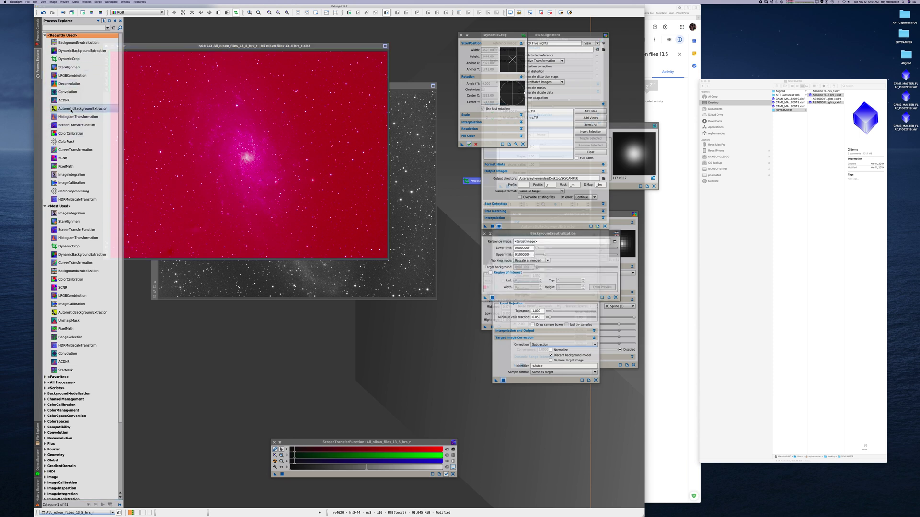
pyautogui.moveTo(495, 236)
pyautogui.mouseDown()
pyautogui.moveTo(507, 58)
pyautogui.moveTo(535, 42)
pyautogui.mouseUp()
pyautogui.click(330, 47)
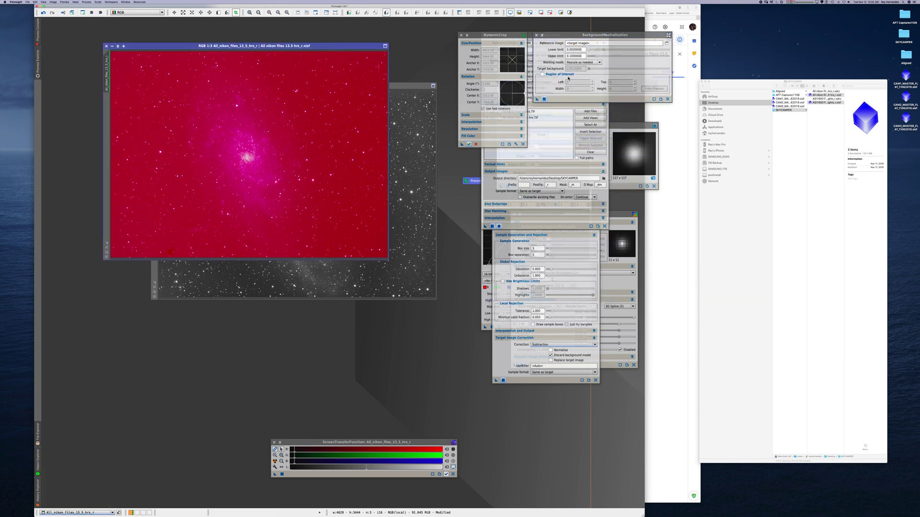
pyautogui.click(552, 102)
pyautogui.click(544, 100)
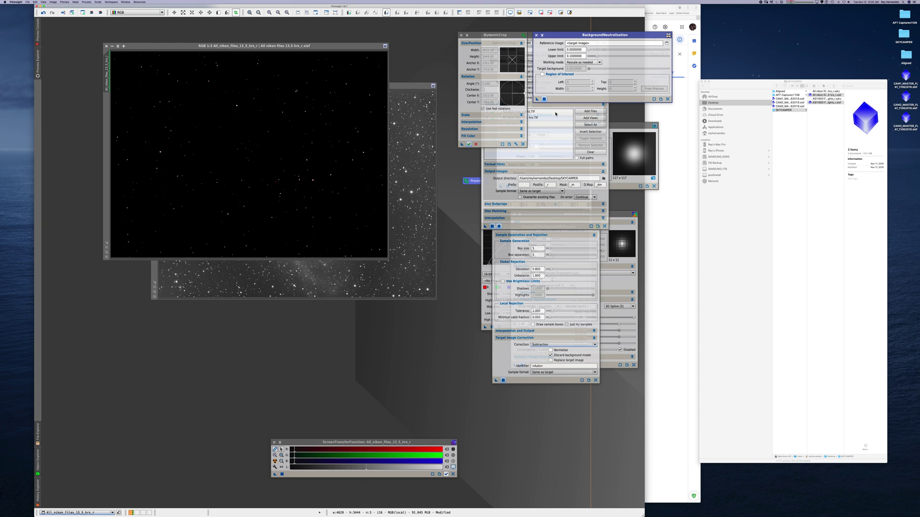
# Step: Reset and auto-stretch the color image's screen transfer function, and fine-tune its sliders to darken the background
pyautogui.click(452, 474)
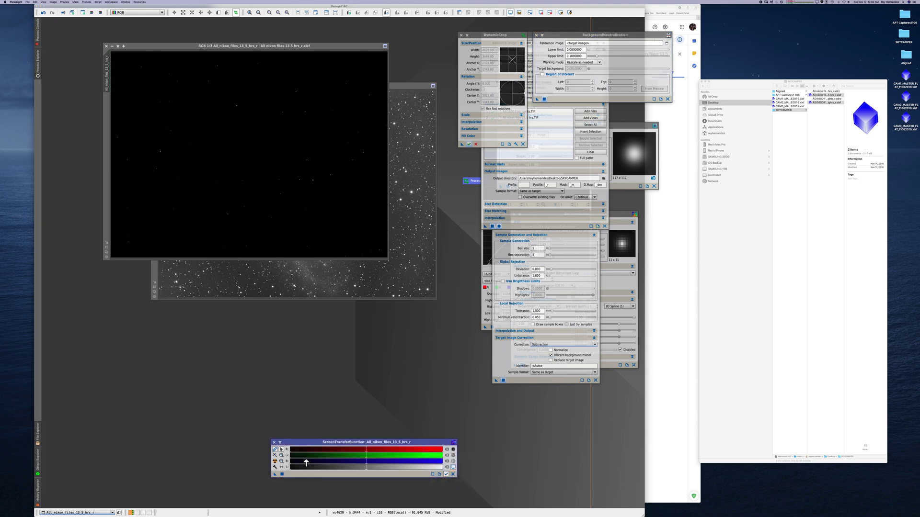
pyautogui.click(275, 461)
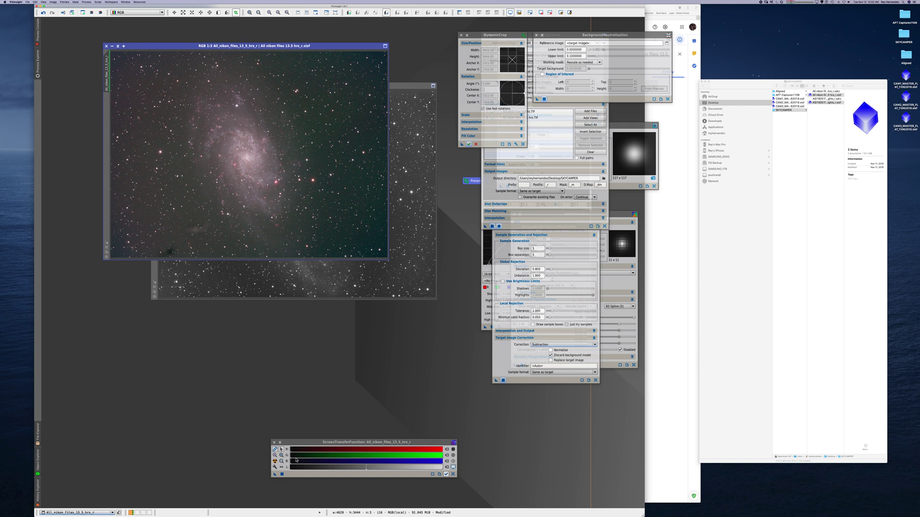
pyautogui.moveTo(295, 460)
pyautogui.mouseDown()
pyautogui.moveTo(305, 461)
pyautogui.moveTo(290, 461)
pyautogui.mouseUp()
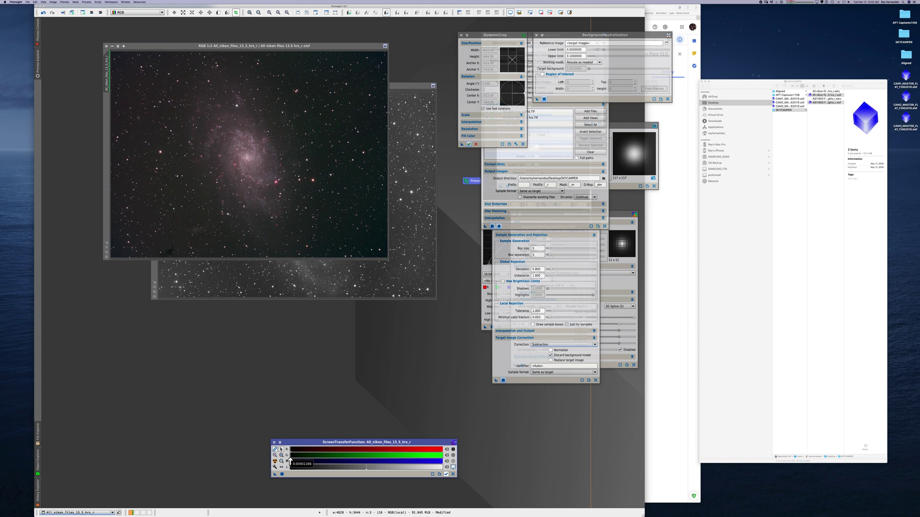
pyautogui.moveTo(290, 461); pyautogui.dragTo(289, 461)
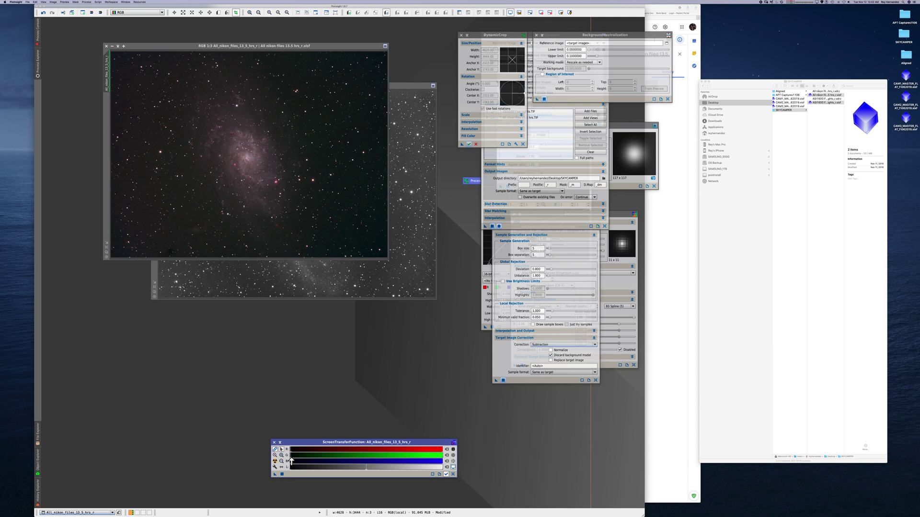
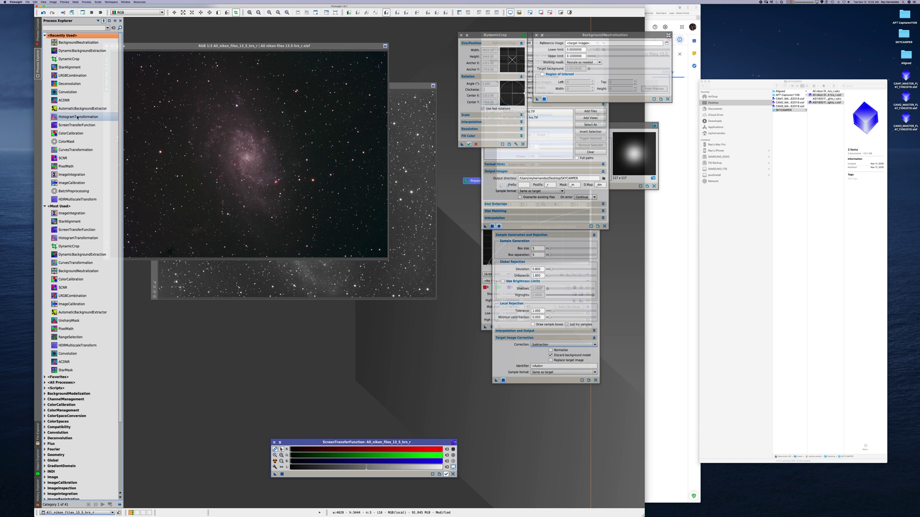
# Step: Transfer the color image's screen stretch to HistogramTransformation, apply it to the color image, and reset its display stretch
pyautogui.doubleClick(70, 117)
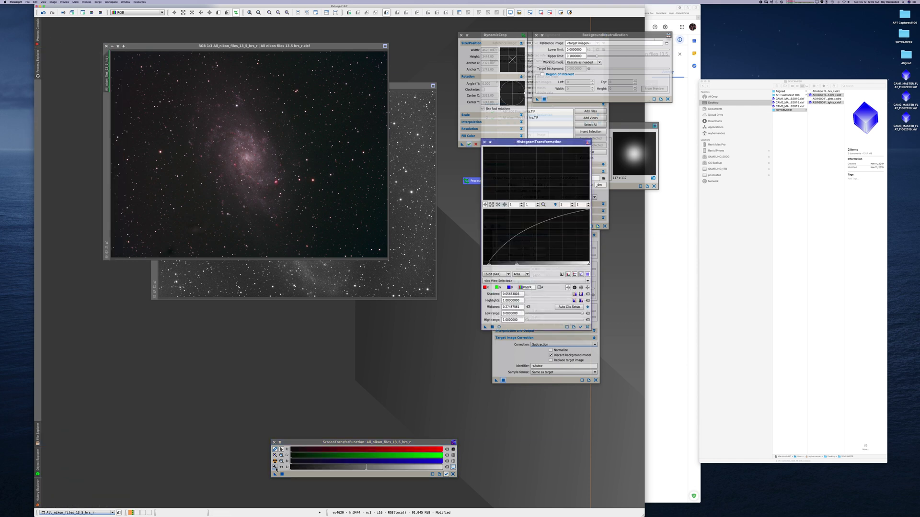
pyautogui.moveTo(276, 476); pyautogui.dragTo(484, 329)
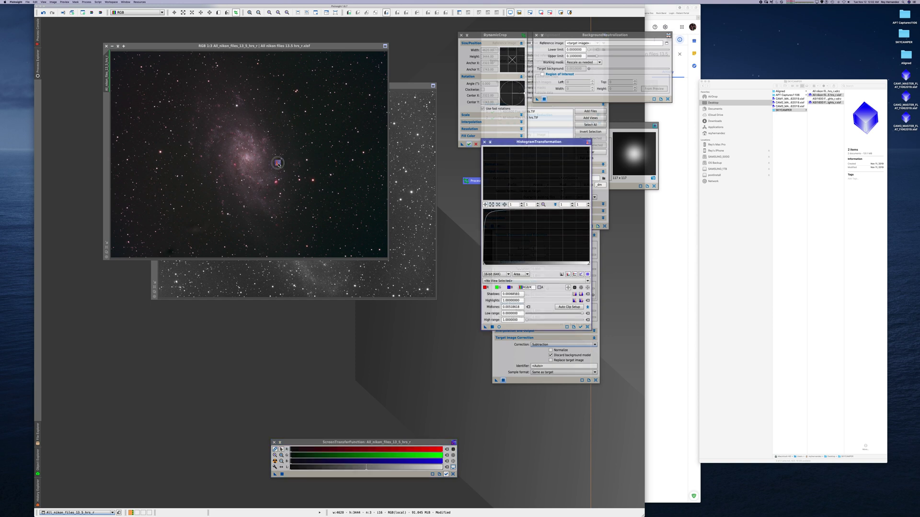
pyautogui.moveTo(278, 165); pyautogui.dragTo(278, 164)
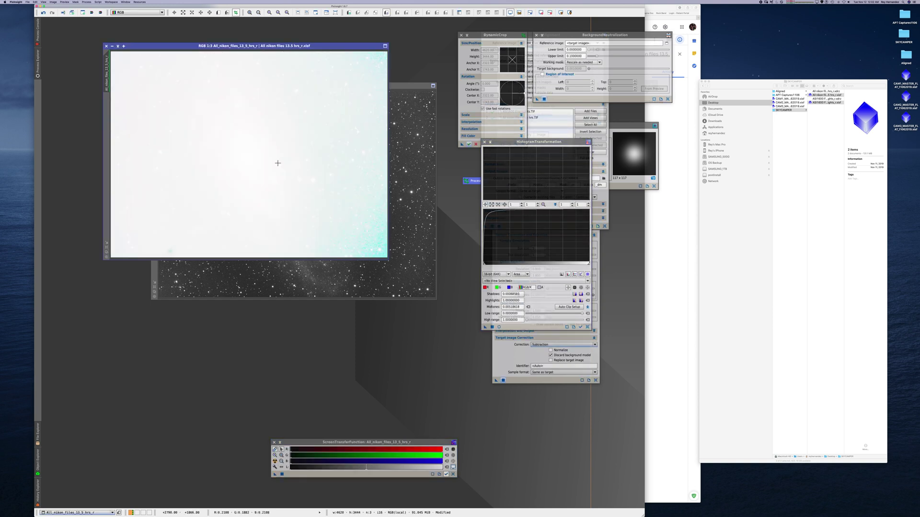
pyautogui.click(453, 474)
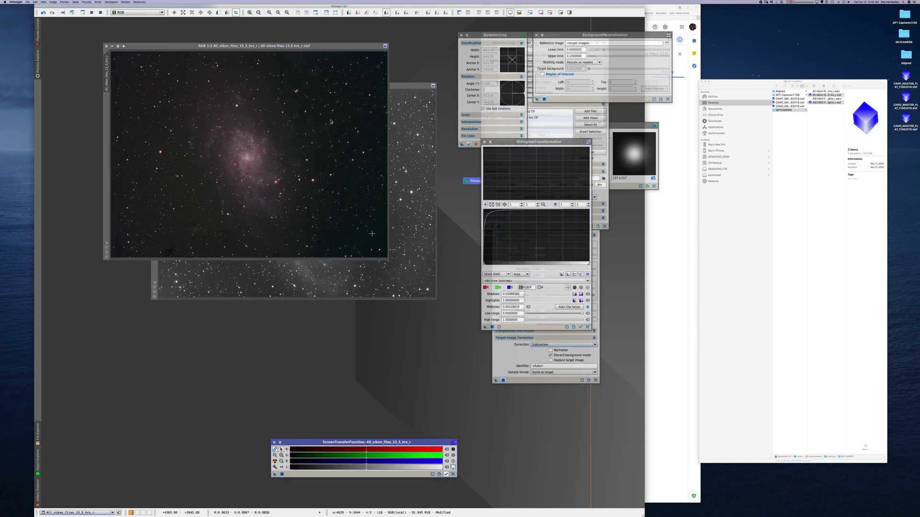
pyautogui.moveTo(269, 47); pyautogui.dragTo(284, 33)
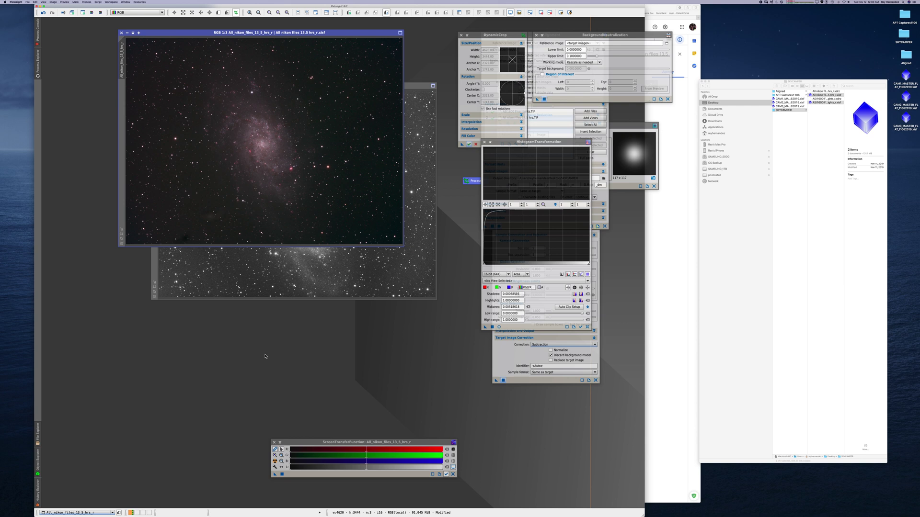
# Step: Reset and auto-stretch the grayscale image's screen transfer function, and adjust its sliders for a darker, softer stretch
pyautogui.click(160, 267)
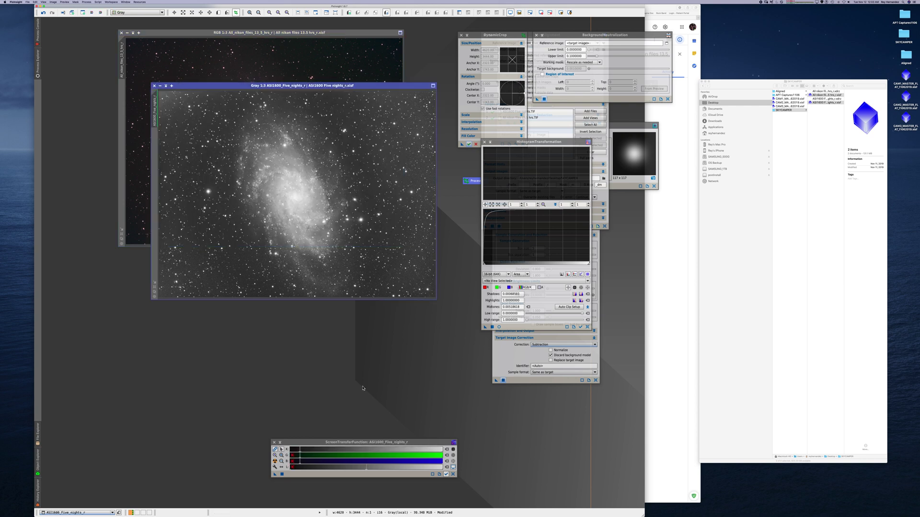
pyautogui.click(454, 474)
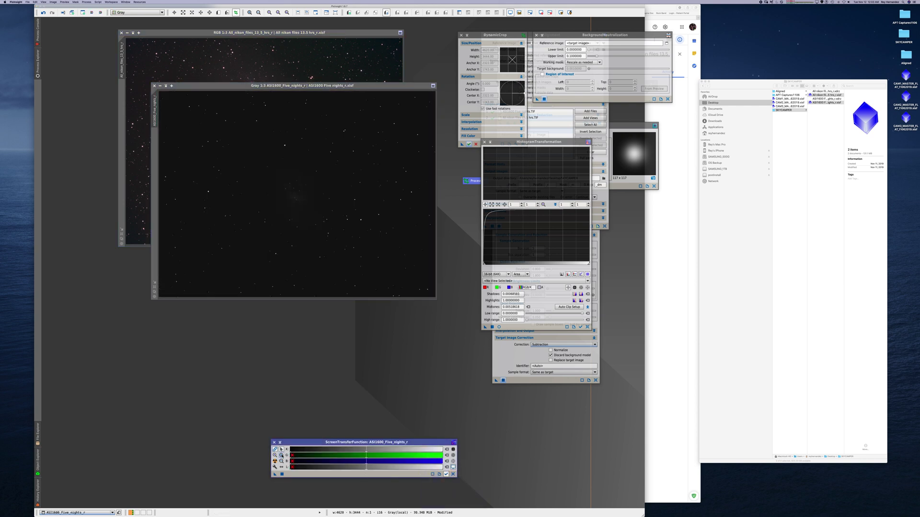
pyautogui.click(274, 461)
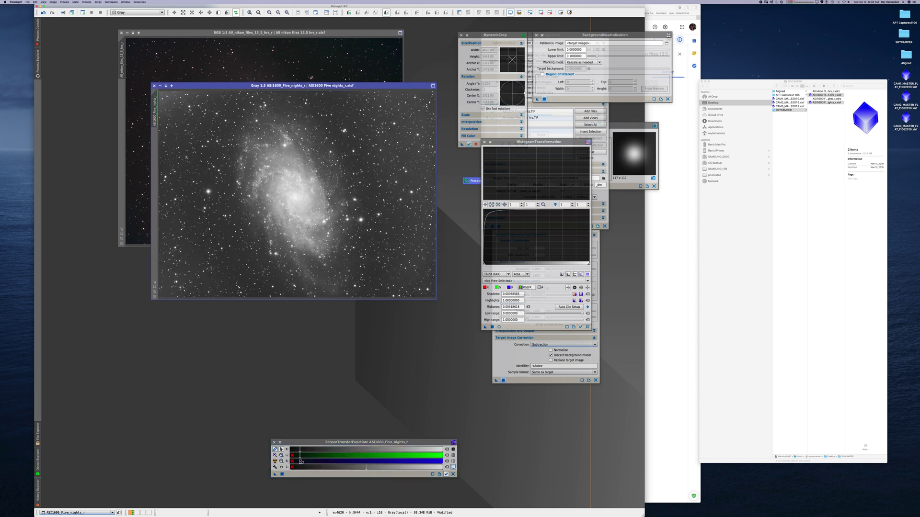
pyautogui.moveTo(301, 461); pyautogui.dragTo(304, 460)
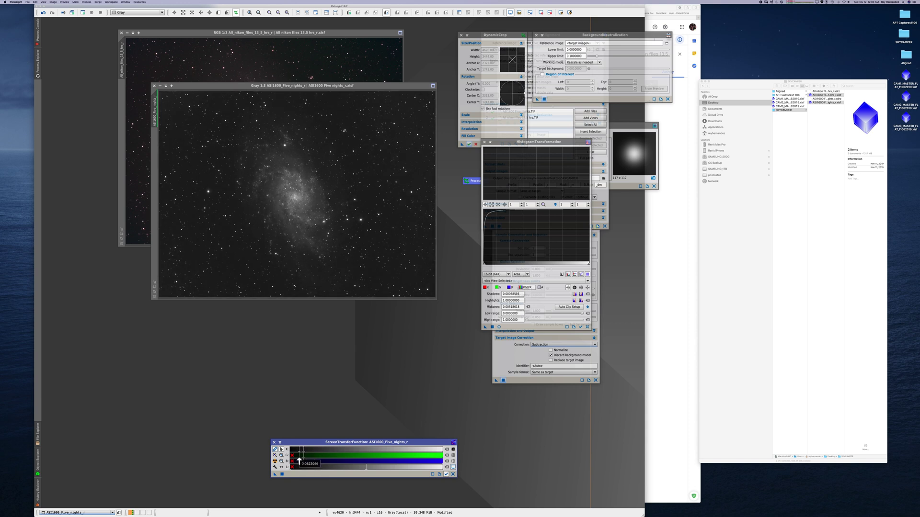
pyautogui.moveTo(300, 460); pyautogui.dragTo(299, 460)
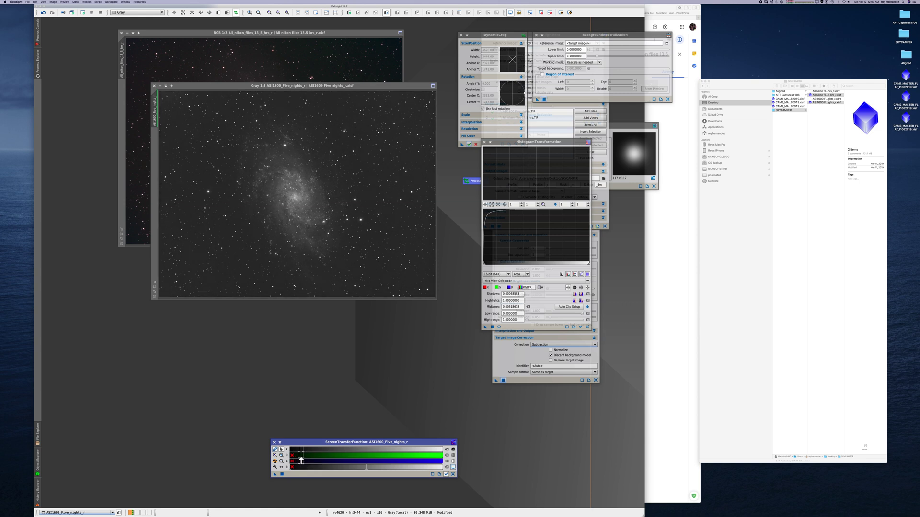
pyautogui.moveTo(300, 461); pyautogui.dragTo(302, 461)
# Step: Transfer the grayscale screen stretch to HistogramTransformation, apply it to the ASI1600 image, and reset its display stretch
pyautogui.click(275, 474)
pyautogui.moveTo(274, 474); pyautogui.dragTo(523, 326)
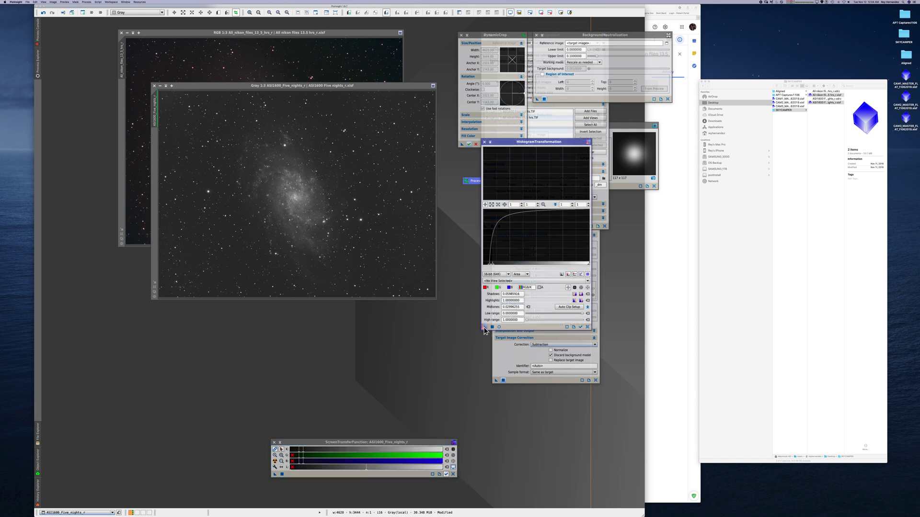
pyautogui.click(317, 260)
pyautogui.hotkey('ctrl', 'e')
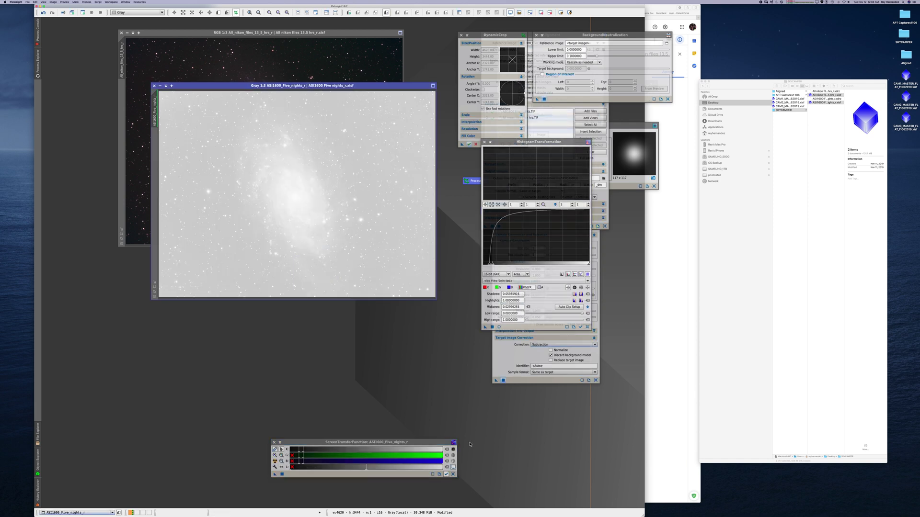
pyautogui.click(452, 475)
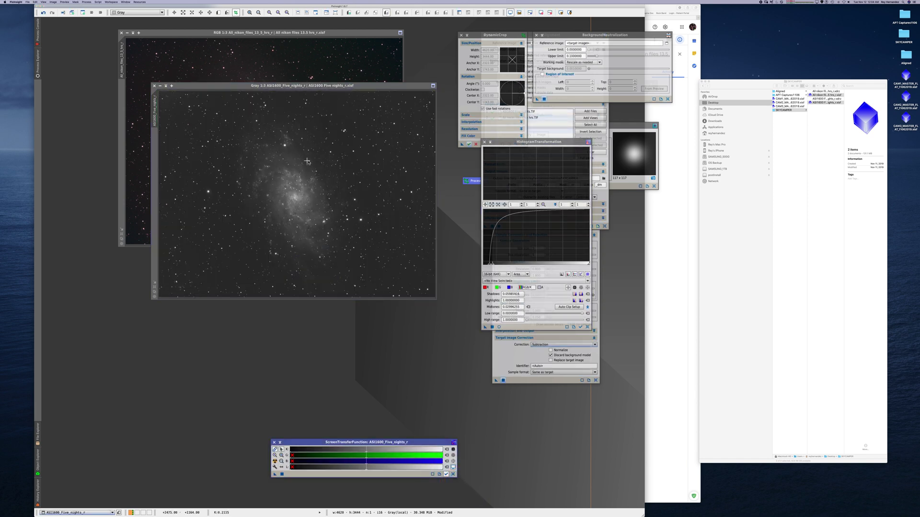
# Step: Rearrange the stretched color and grayscale image windows so that they overlap, with the grayscale one in front
pyautogui.moveTo(278, 86); pyautogui.dragTo(274, 103)
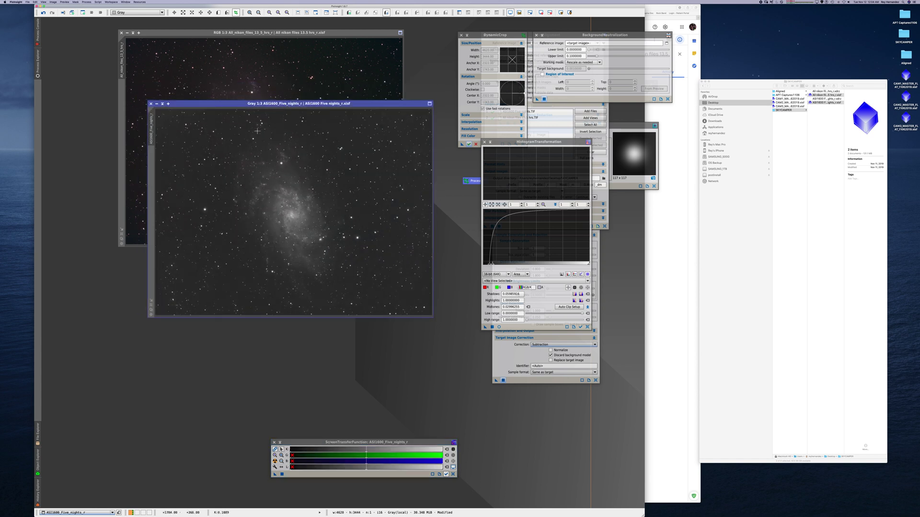
pyautogui.click(126, 178)
pyautogui.moveTo(122, 243); pyautogui.dragTo(121, 239)
pyautogui.moveTo(221, 32); pyautogui.dragTo(188, 34)
pyautogui.moveTo(385, 104); pyautogui.dragTo(346, 147)
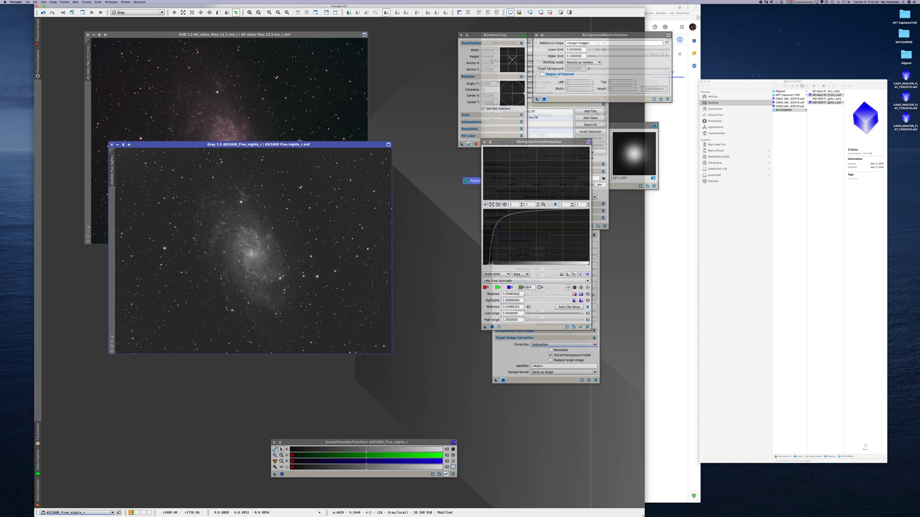
pyautogui.moveTo(346, 146); pyautogui.dragTo(331, 107)
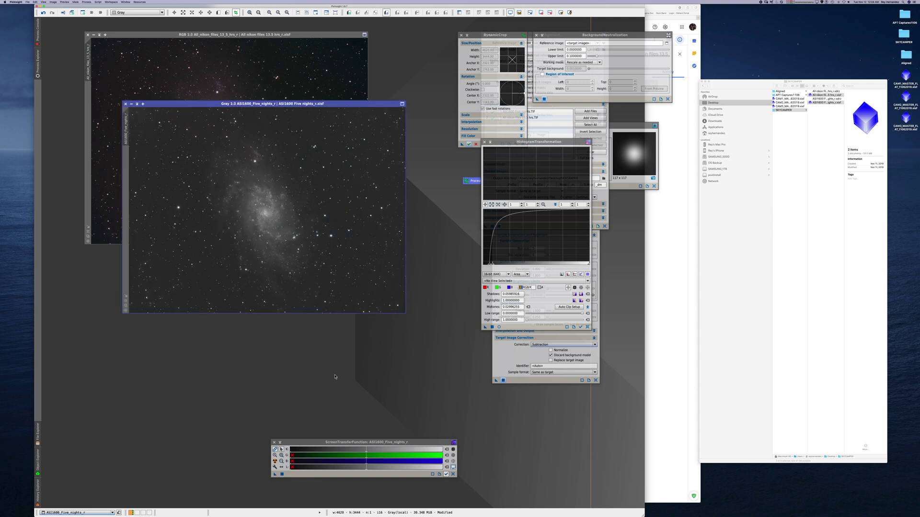
# Step: Try an auto-stretch on the permanently stretched grayscale image's display and reset it
pyautogui.click(275, 461)
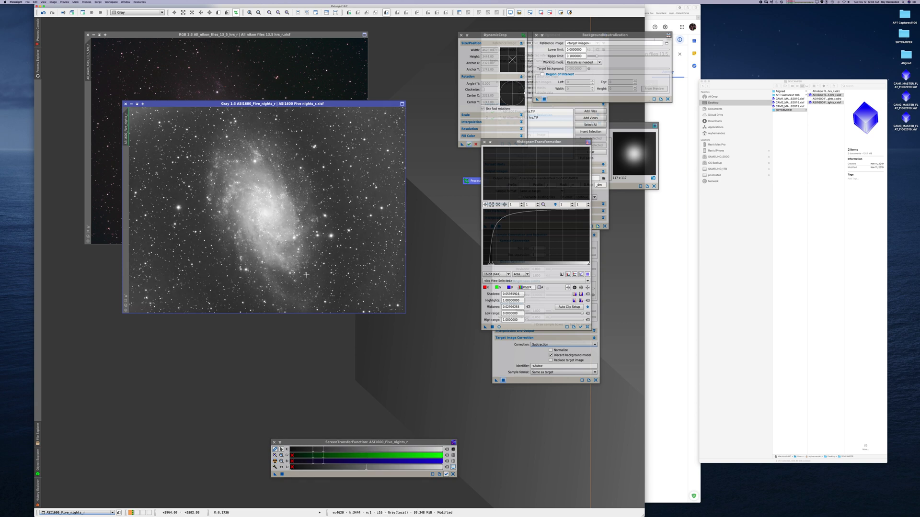
pyautogui.click(453, 474)
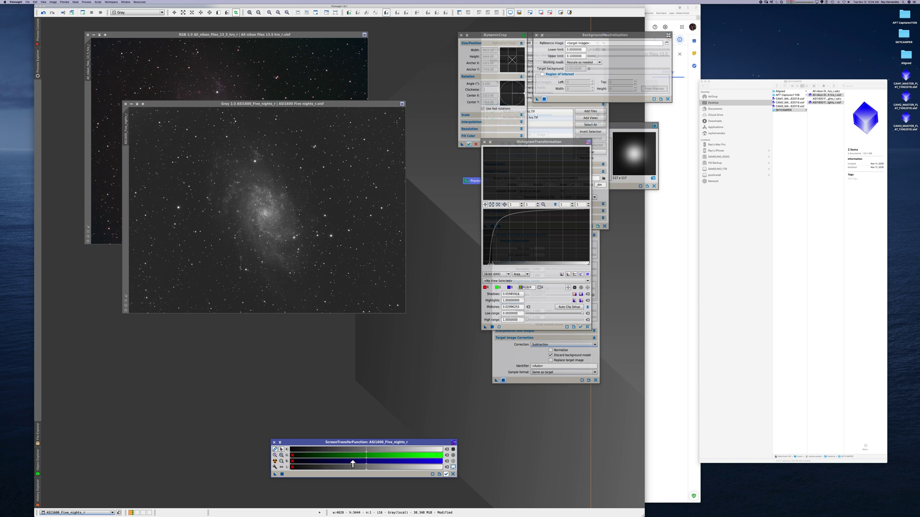
# Step: Preview a darker midtones setting on the grayscale display and an auto-stretch on the color image's display, resetting both
pyautogui.moveTo(367, 461)
pyautogui.mouseDown()
pyautogui.moveTo(309, 458)
pyautogui.moveTo(378, 461)
pyautogui.mouseUp()
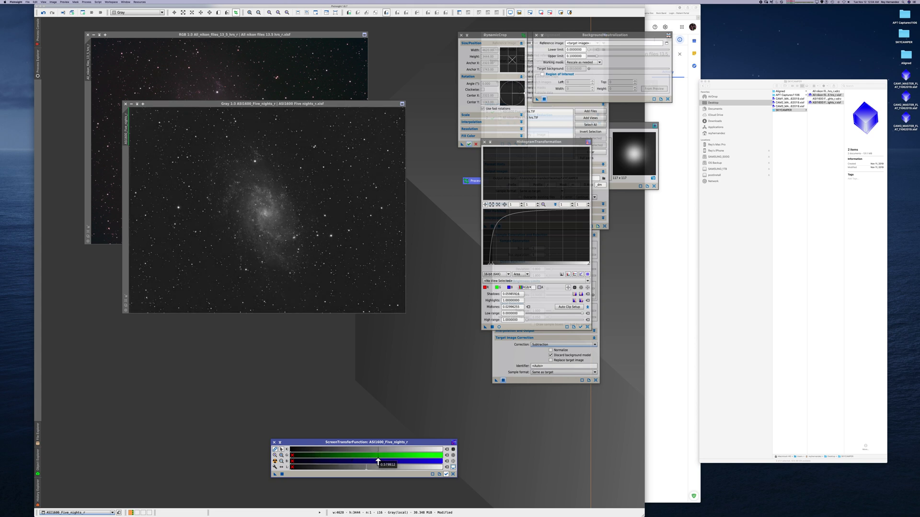
pyautogui.click(452, 474)
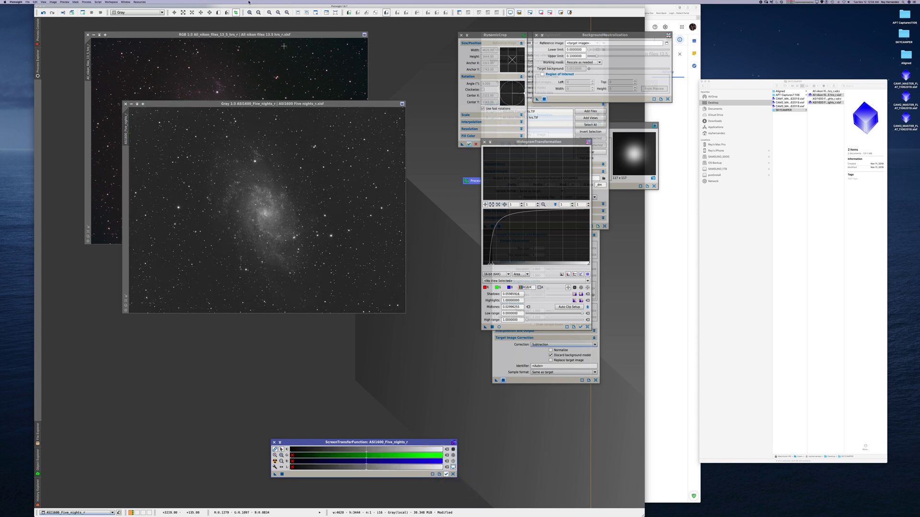
pyautogui.moveTo(271, 37); pyautogui.dragTo(335, 64)
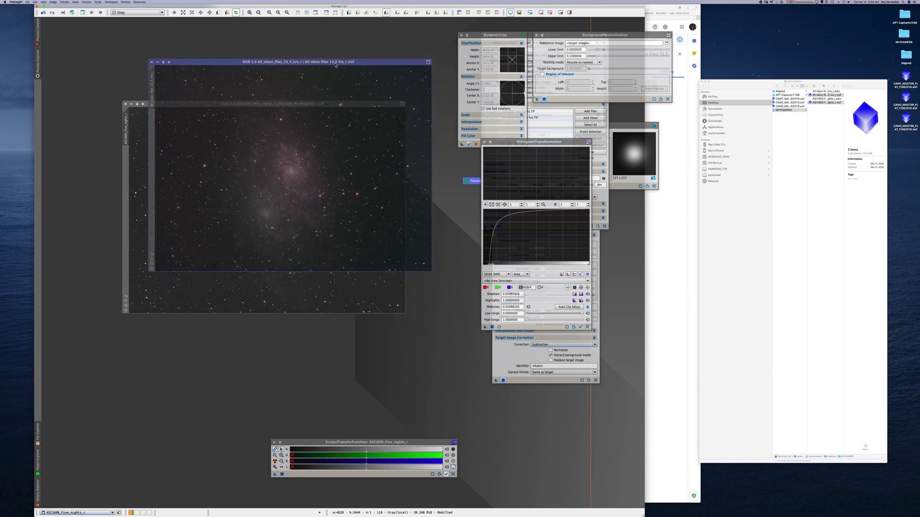
pyautogui.click(274, 461)
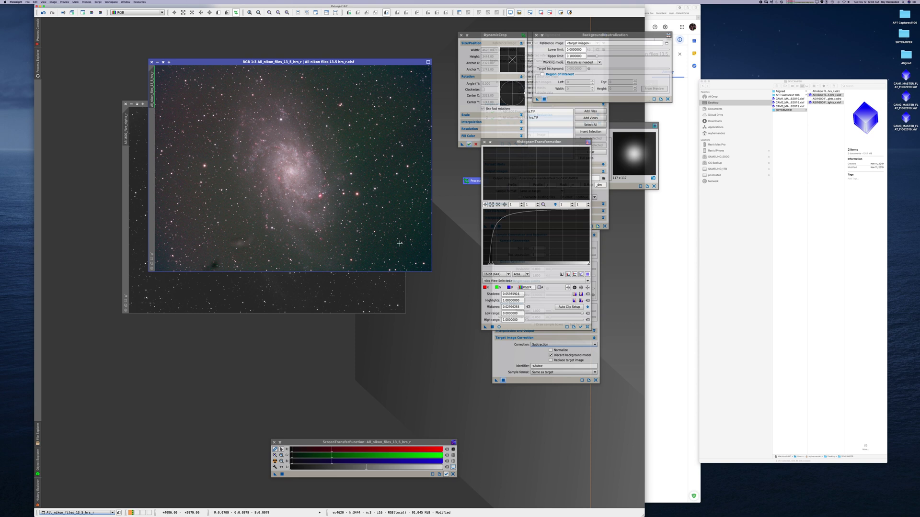
pyautogui.click(453, 474)
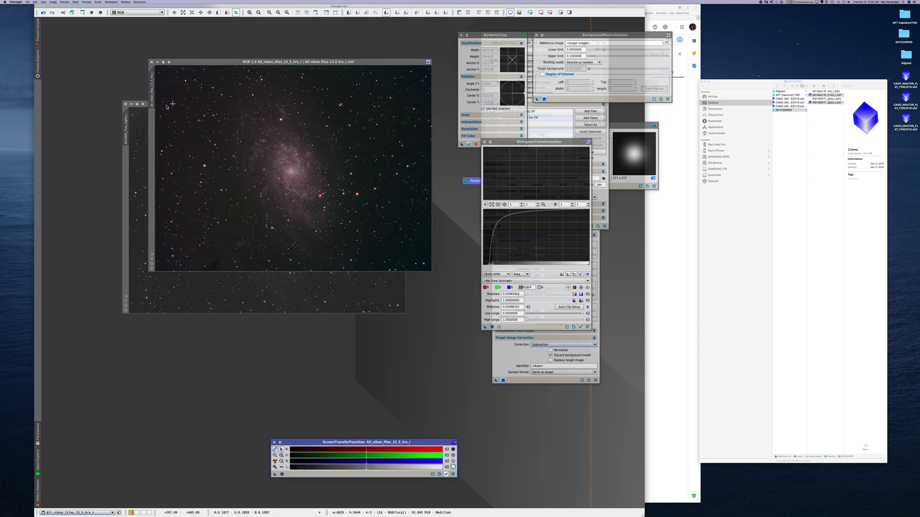
# Step: Run AutomaticBackgroundExtractor on the color Nikon image with Subtraction correction and the background model discarded
pyautogui.moveTo(37, 61)
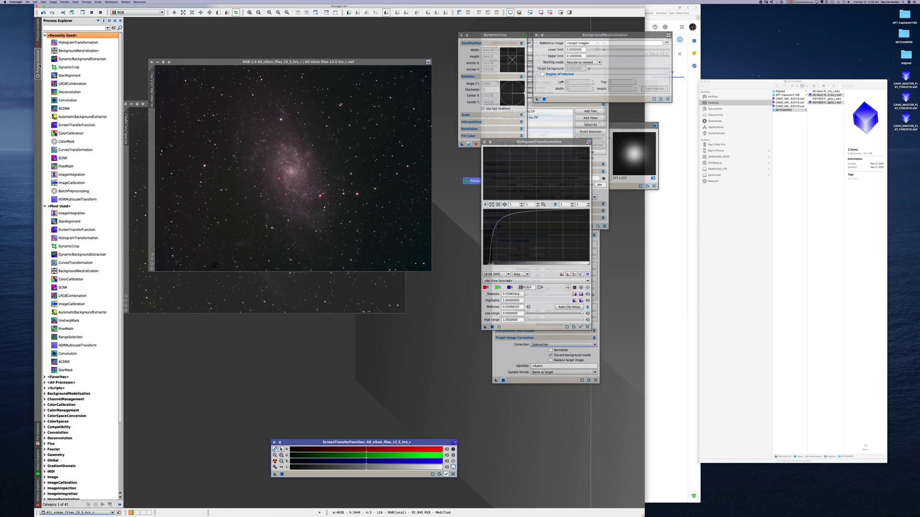
pyautogui.doubleClick(79, 117)
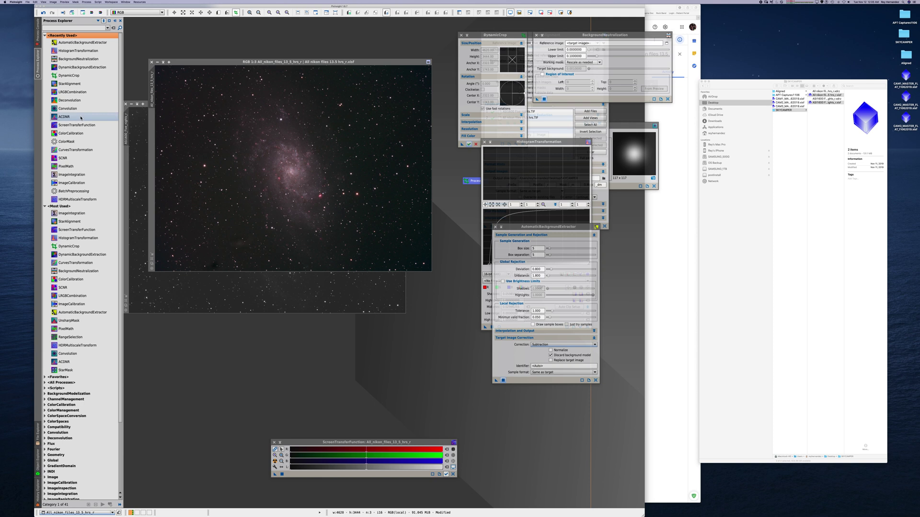
pyautogui.moveTo(555, 228)
pyautogui.mouseDown()
pyautogui.moveTo(513, 157)
pyautogui.moveTo(562, 240)
pyautogui.mouseUp()
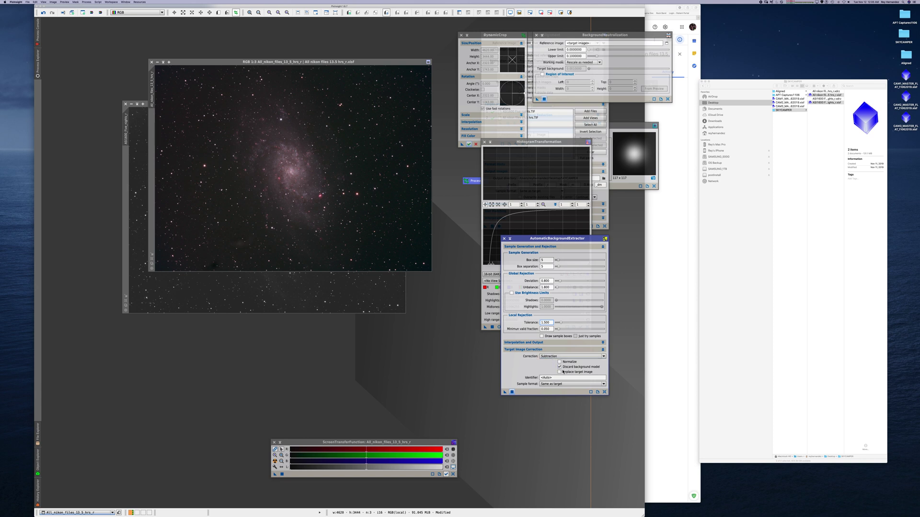
pyautogui.click(512, 393)
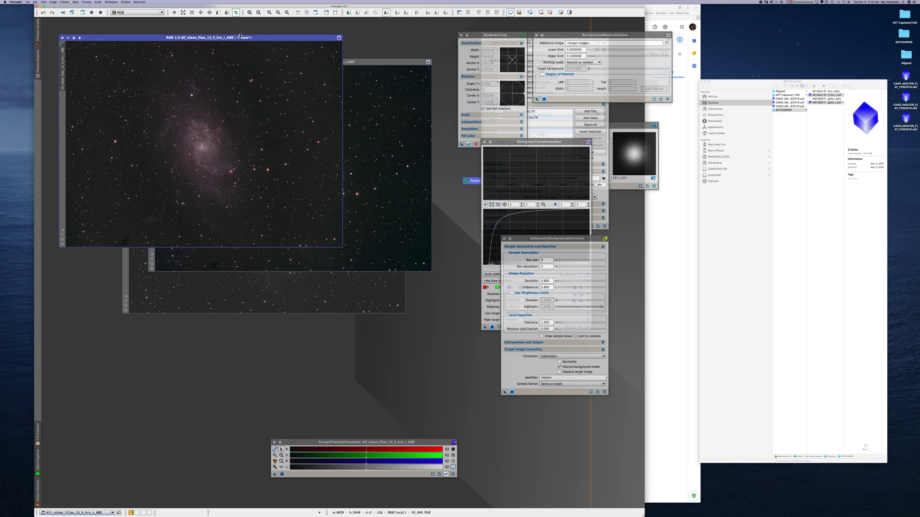
# Step: Auto-stretch the displays of the background-extracted and original color images, and separate their windows to compare the backgrounds
pyautogui.moveTo(238, 38); pyautogui.dragTo(288, 135)
pyautogui.click(274, 460)
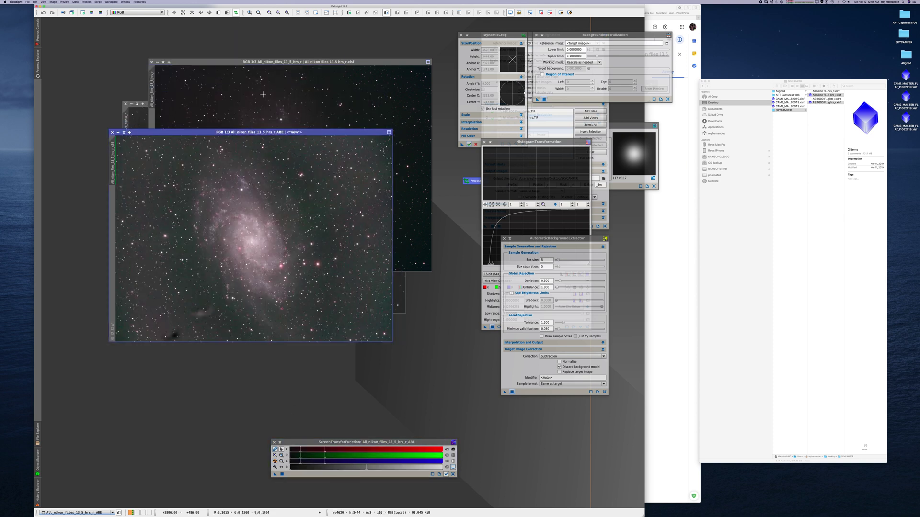
pyautogui.click(267, 66)
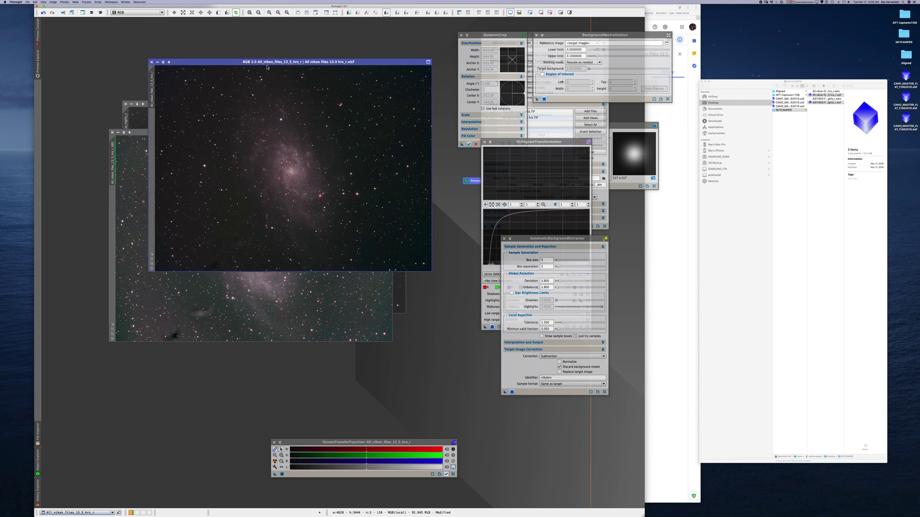
pyautogui.click(275, 461)
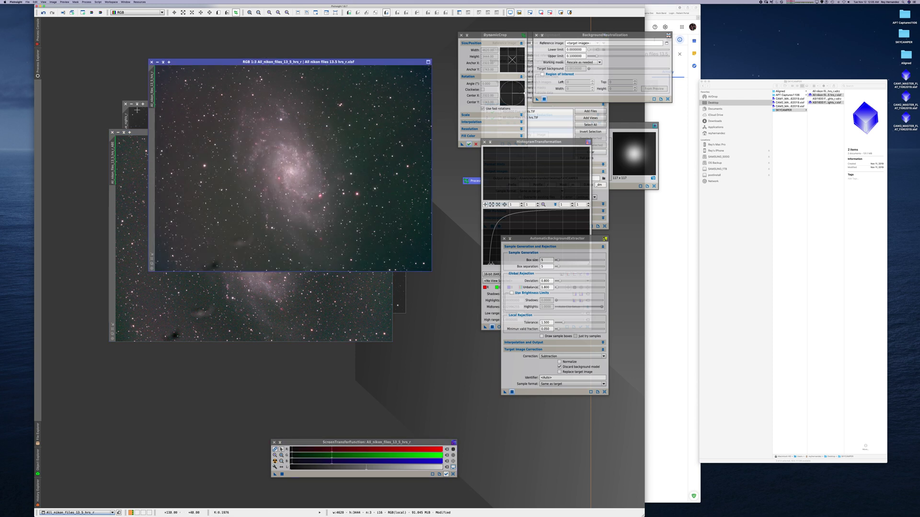
pyautogui.moveTo(141, 133); pyautogui.dragTo(109, 198)
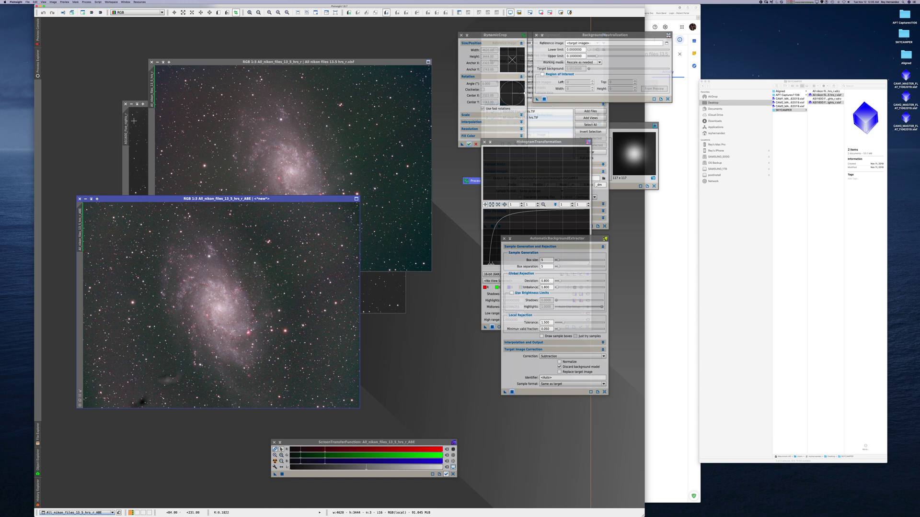
# Step: Check the grayscale image with a display auto-stretch, and reset the display stretches of the grayscale and background-extracted color images
pyautogui.click(131, 166)
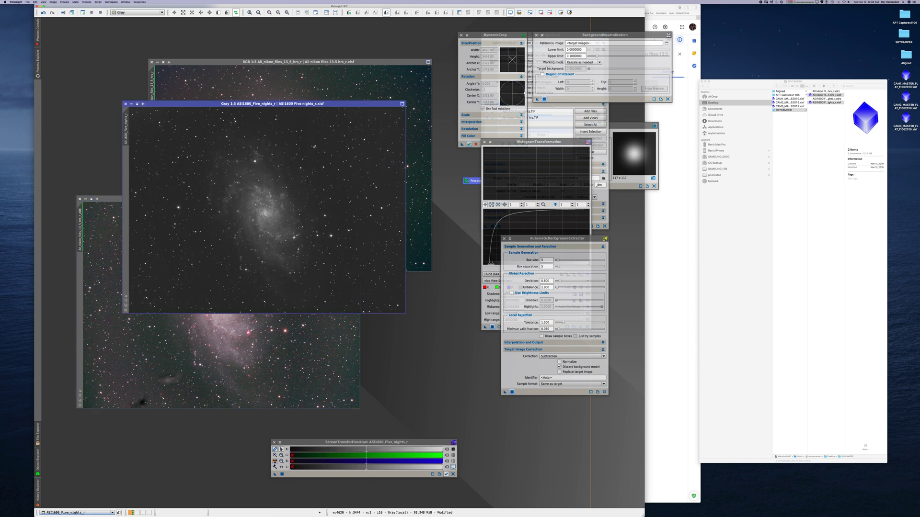
pyautogui.click(274, 460)
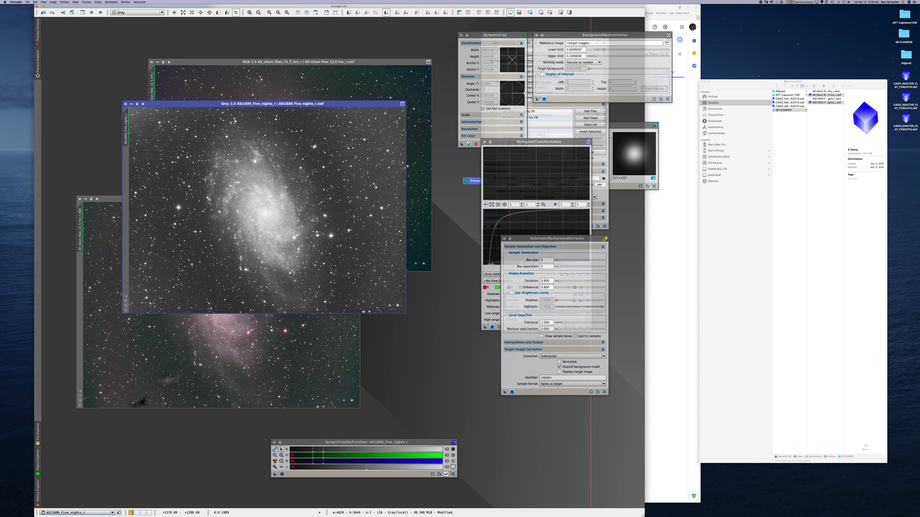
pyautogui.click(452, 474)
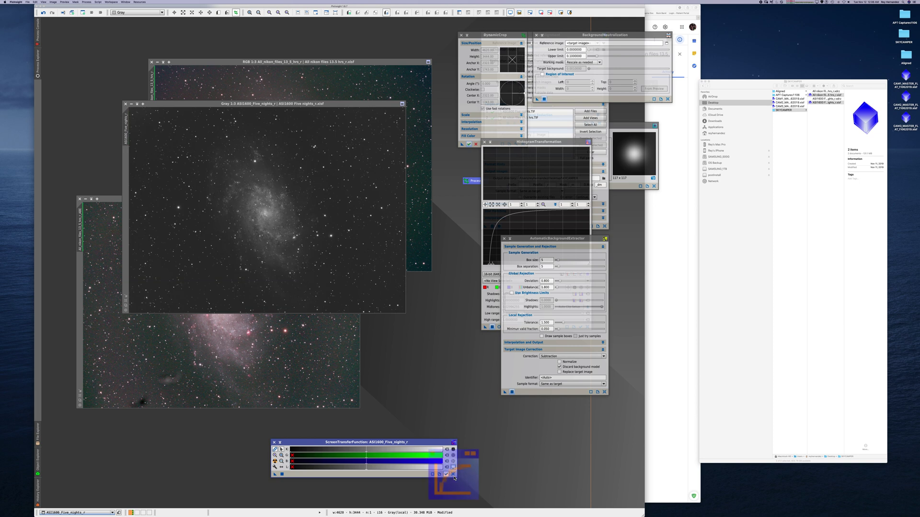
pyautogui.click(106, 198)
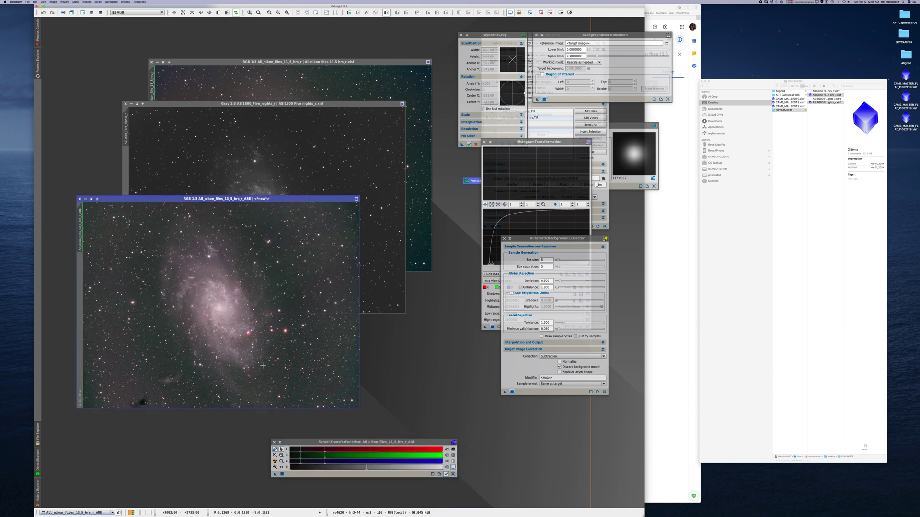
pyautogui.click(453, 474)
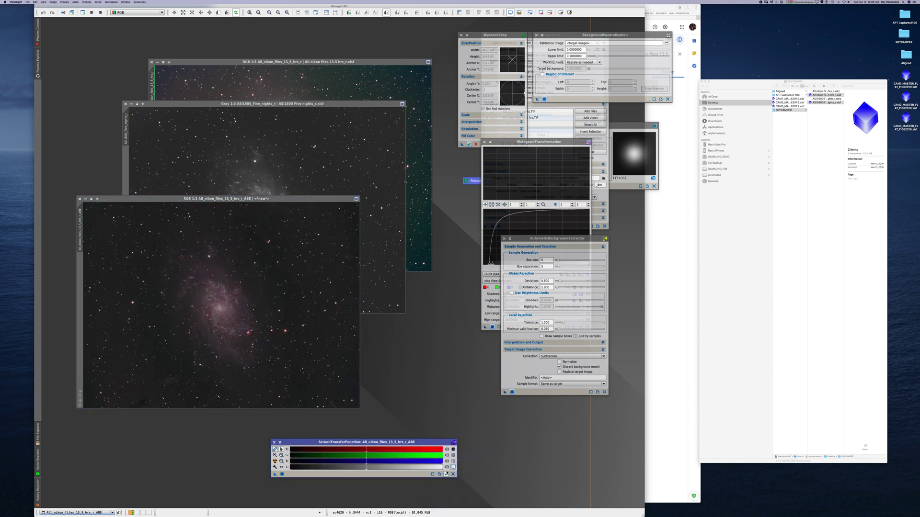
# Step: Close the original color Nikon image and move the background-extracted version into its place over the grayscale image
pyautogui.click(309, 63)
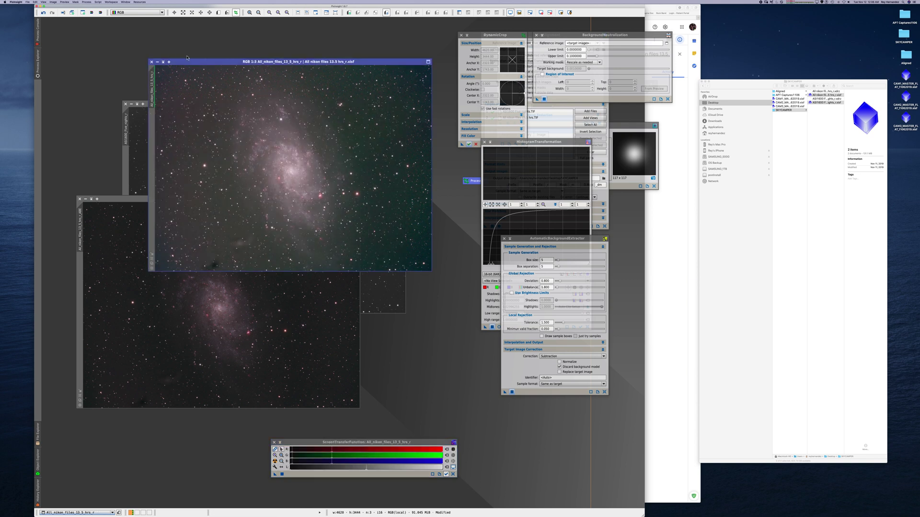
pyautogui.click(152, 62)
pyautogui.click(360, 273)
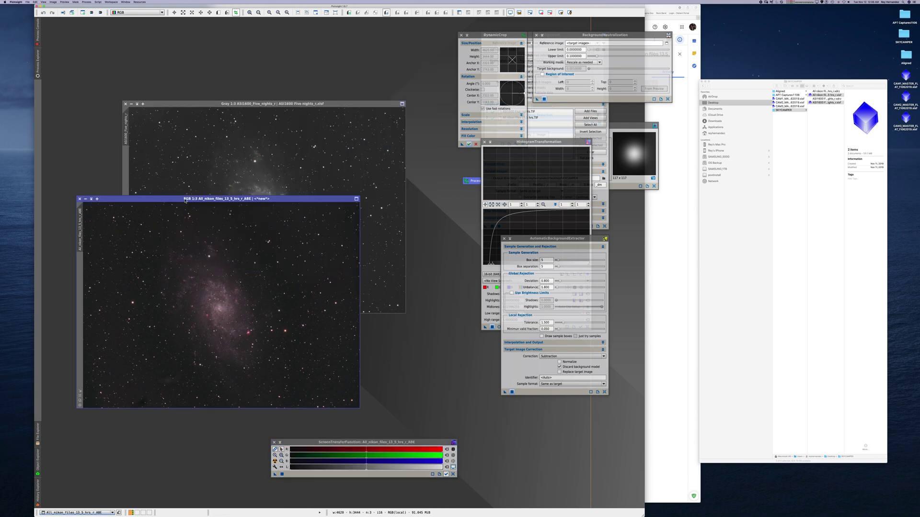
pyautogui.moveTo(185, 200); pyautogui.dragTo(273, 51)
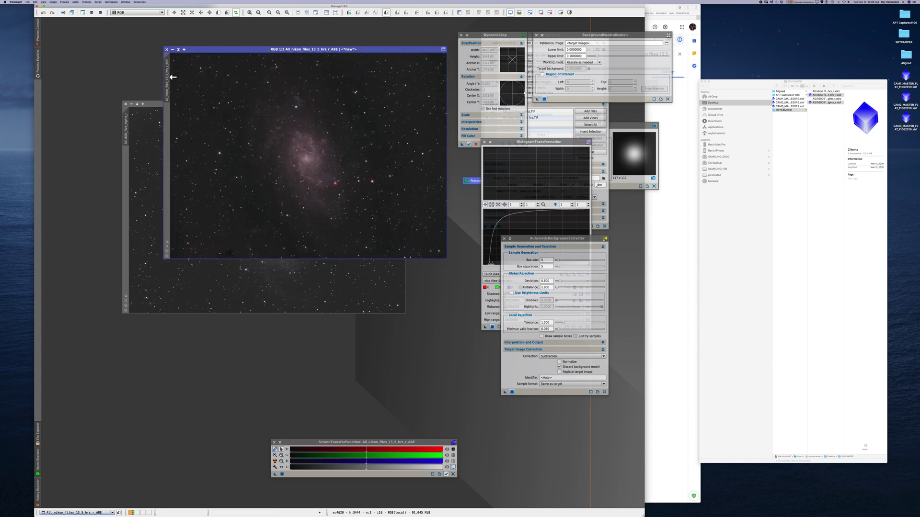
# Step: Change the background-extracted color image's identifier to RGB_IMAGE
pyautogui.rightClick(171, 77)
pyautogui.click(192, 101)
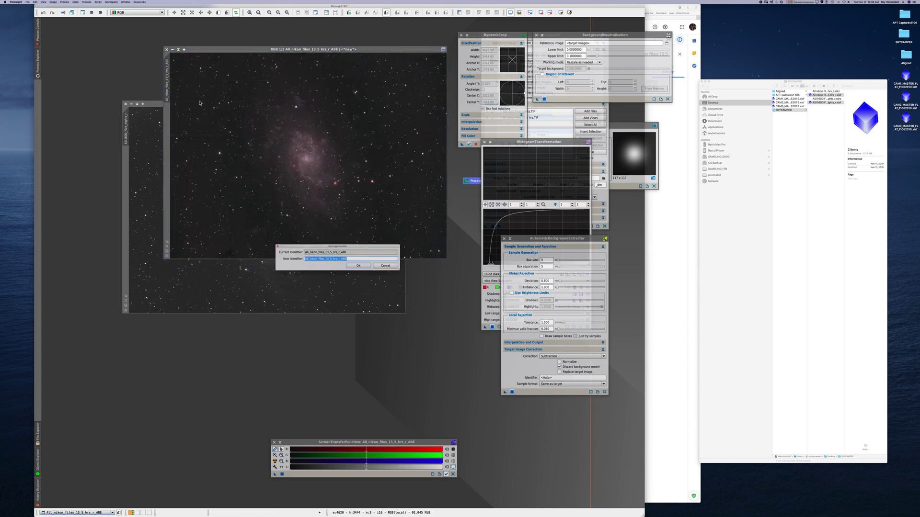
pyautogui.write('RGB_IMAGE')
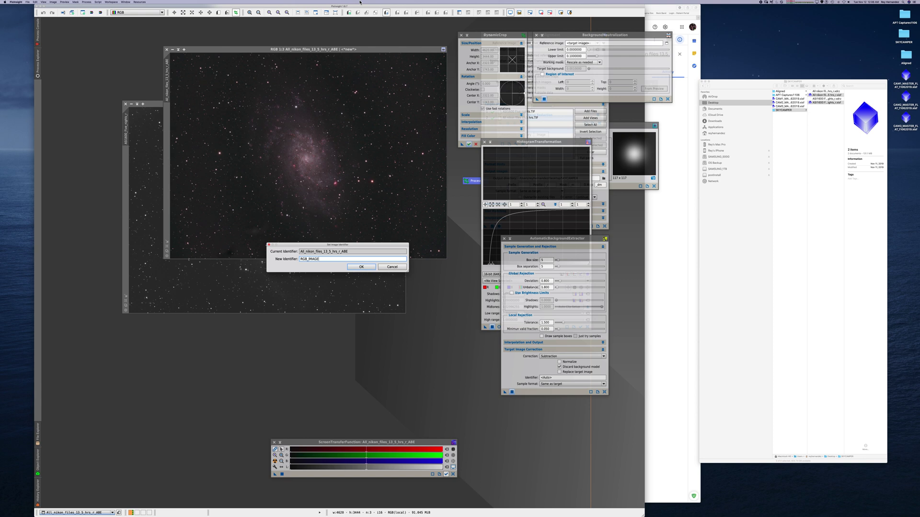
pyautogui.press('Return')
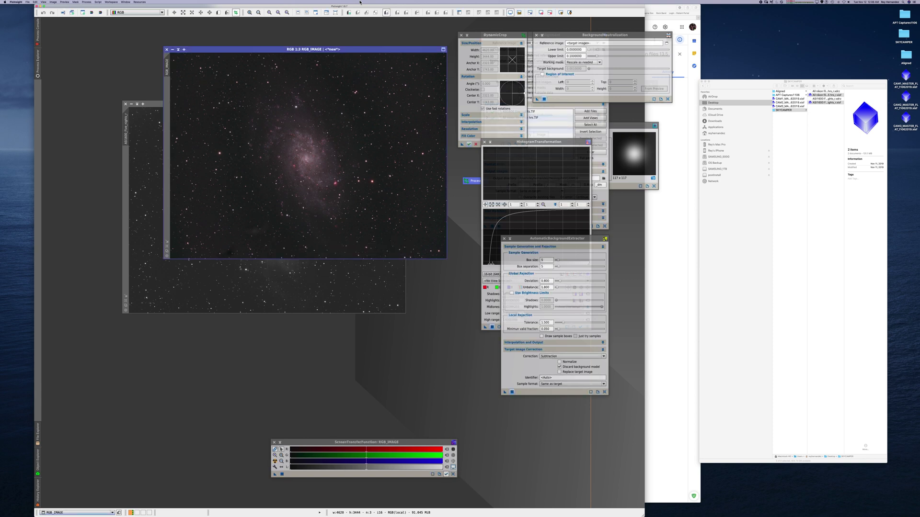
# Step: Change the grayscale ASI1600 image's identifier to LUM
pyautogui.click(126, 164)
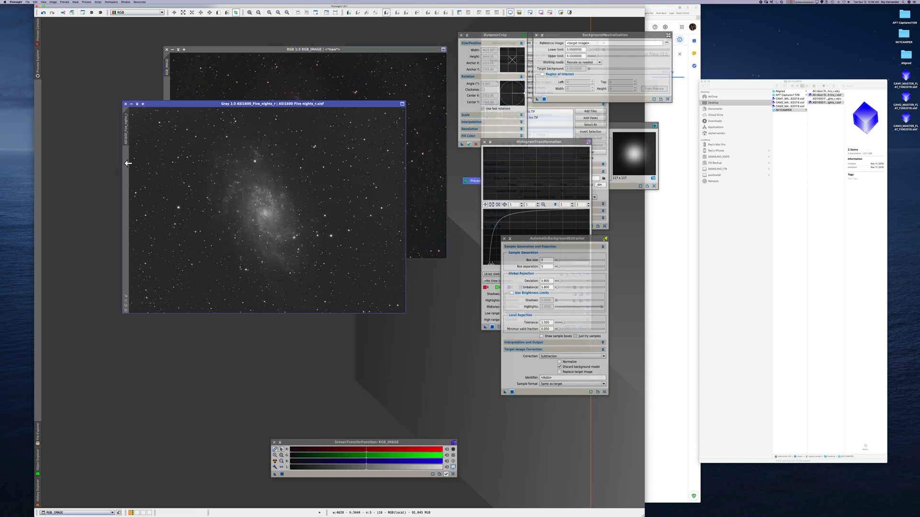
pyautogui.rightClick(128, 132)
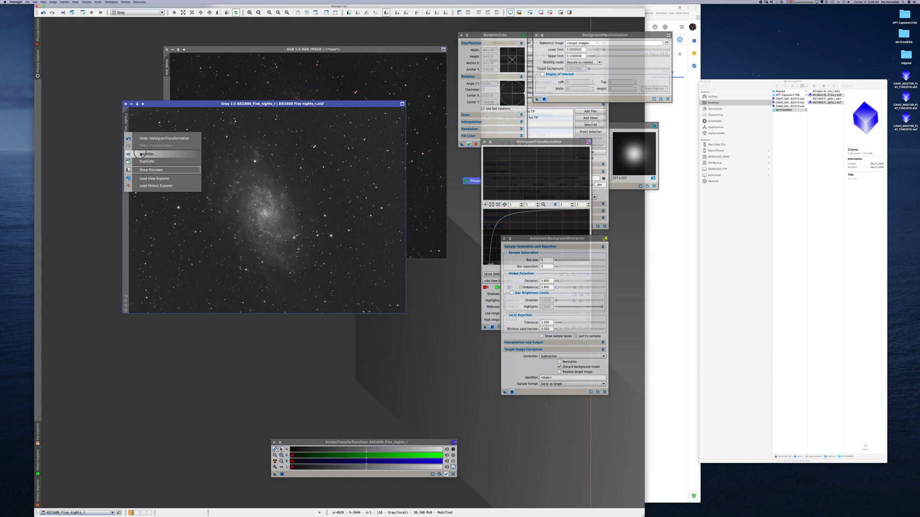
pyautogui.click(142, 147)
pyautogui.write('LUM')
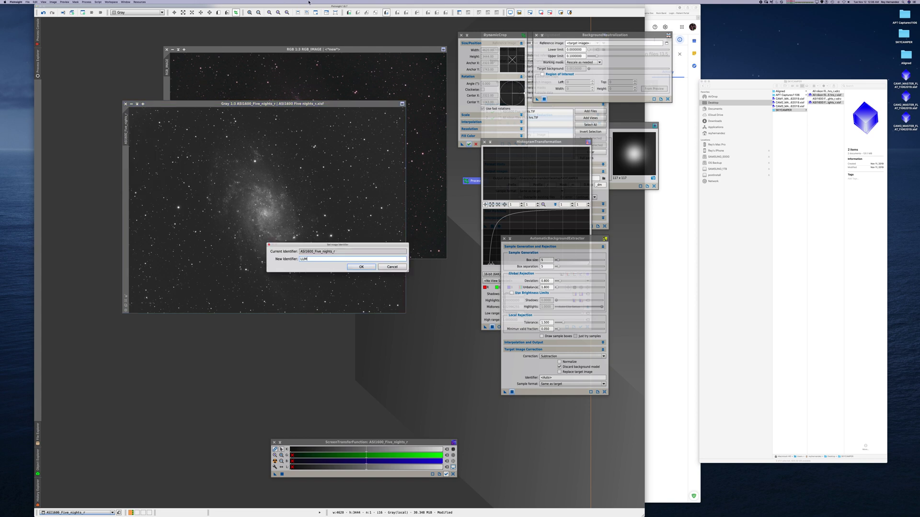
pyautogui.press('Return')
# Step: Bring RGB_IMAGE to the front, try brighter midtones on its screen transfer function, and reset the display
pyautogui.moveTo(330, 49)
pyautogui.mouseDown()
pyautogui.moveTo(286, 57)
pyautogui.moveTo(320, 52)
pyautogui.mouseUp()
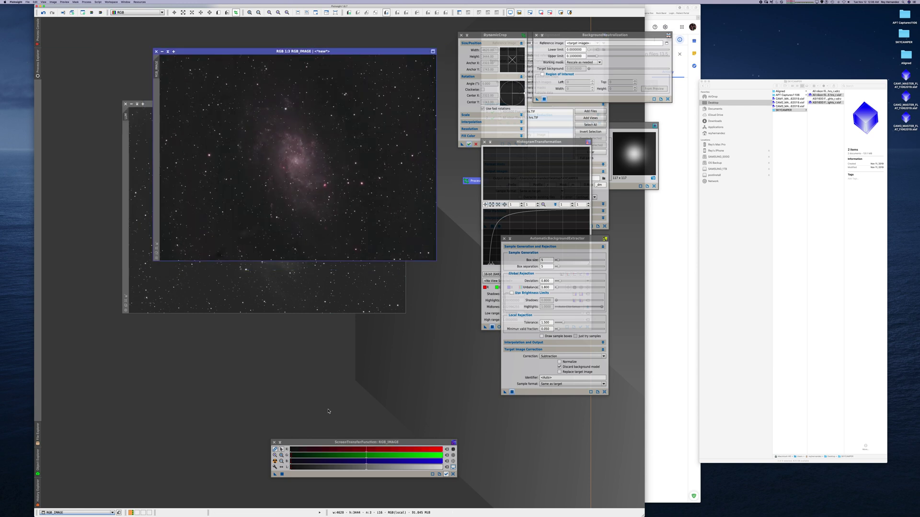
pyautogui.moveTo(358, 462)
pyautogui.mouseDown()
pyautogui.moveTo(330, 460)
pyautogui.moveTo(366, 462)
pyautogui.moveTo(321, 462)
pyautogui.moveTo(345, 463)
pyautogui.mouseUp()
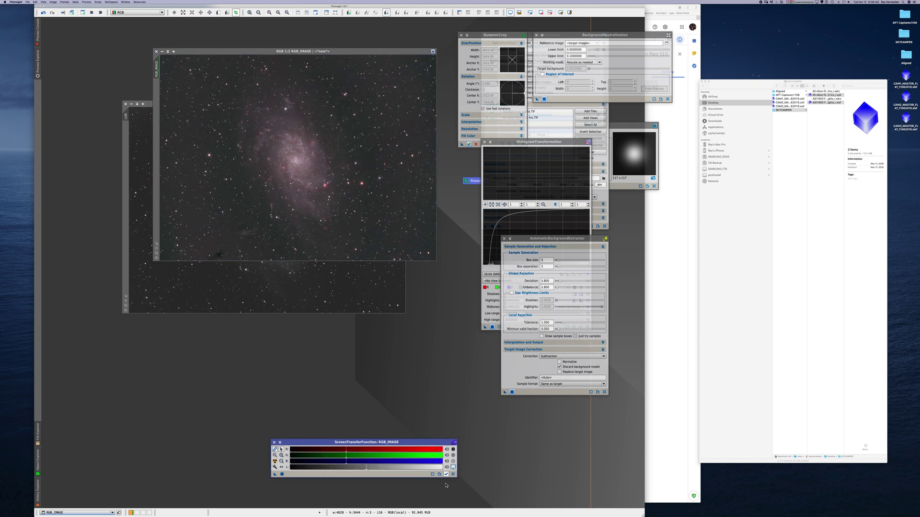
pyautogui.click(230, 206)
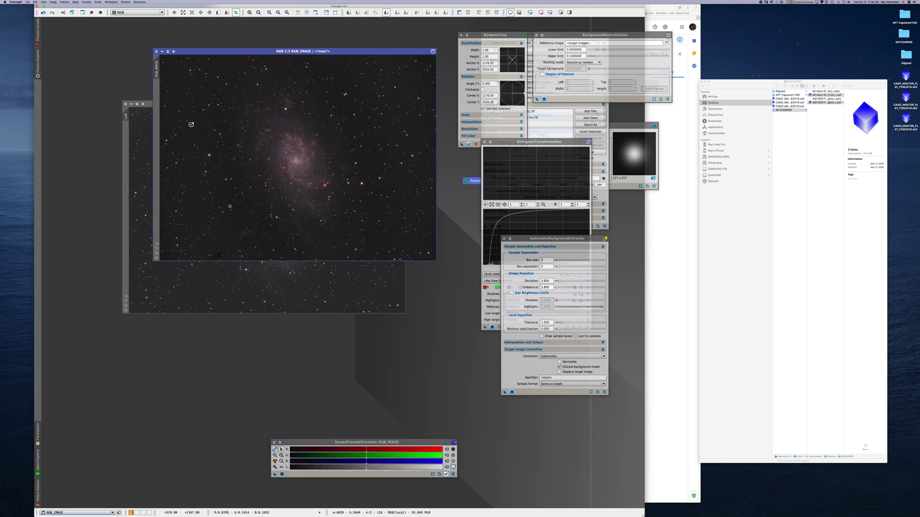
# Step: Try to open the DynamicBackgroundExtraction process for RGB_IMAGE
pyautogui.click(39, 61)
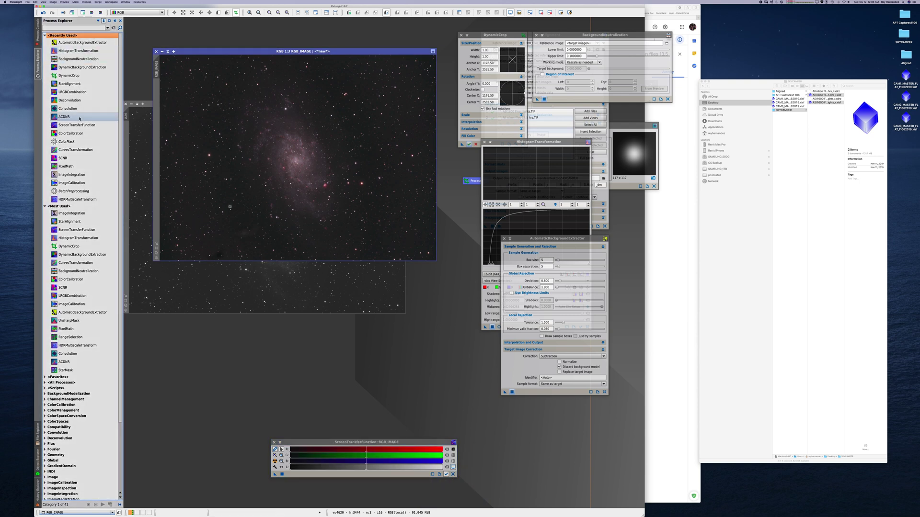
pyautogui.doubleClick(82, 69)
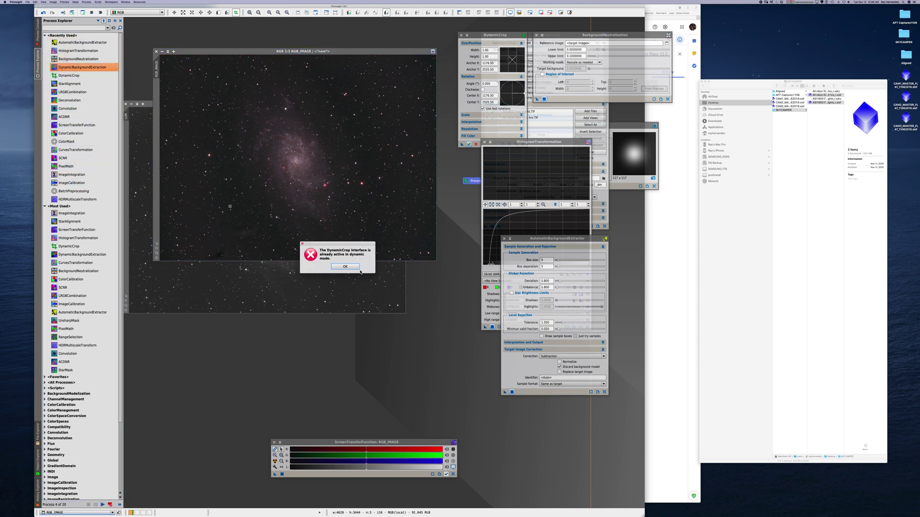
pyautogui.click(355, 267)
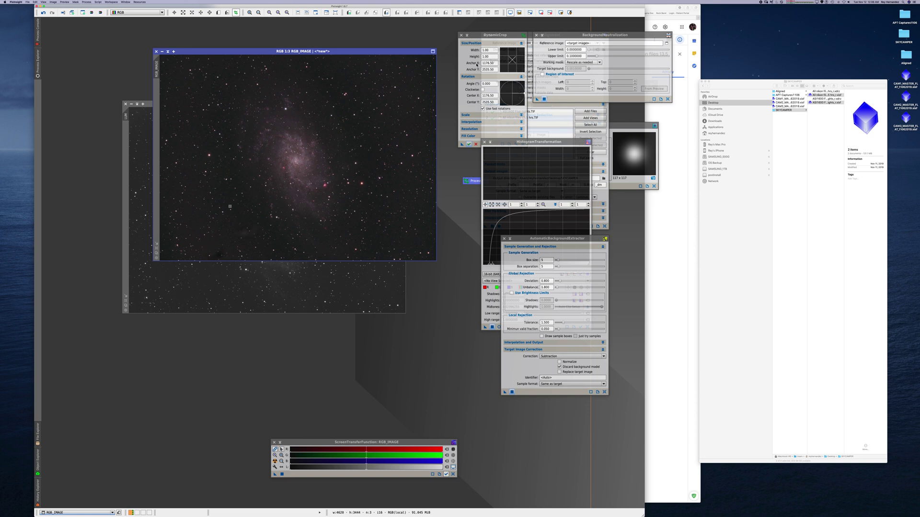
# Step: Cancel the active DynamicCrop session and move the saved process icon onto an empty area of the workspace
pyautogui.click(461, 35)
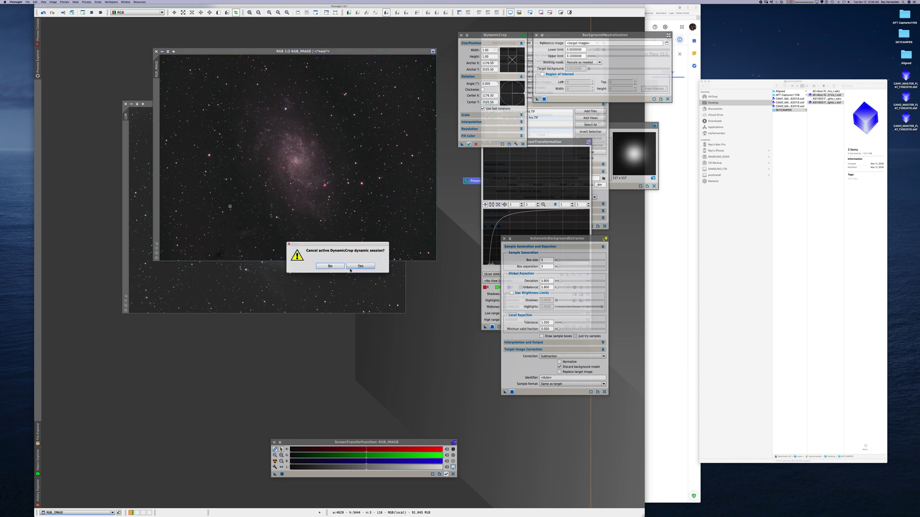
pyautogui.click(357, 269)
pyautogui.moveTo(505, 393); pyautogui.dragTo(581, 452)
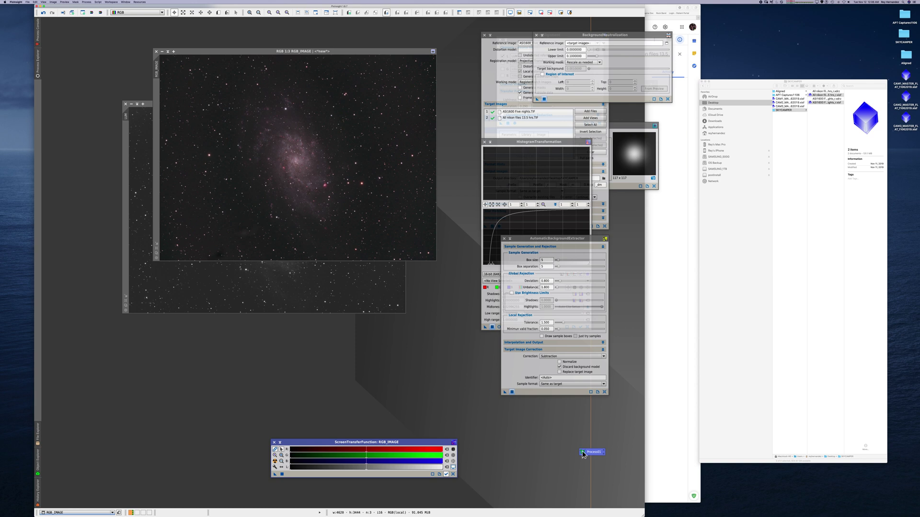
# Step: Open DynamicBackgroundExtraction and enlarge the RGB_IMAGE window to show the whole image at 1:2
pyautogui.click(38, 67)
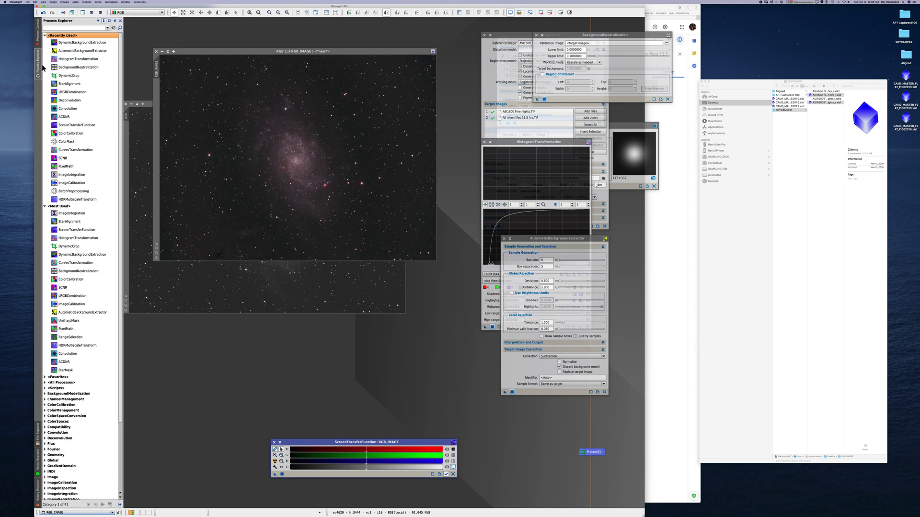
pyautogui.doubleClick(67, 43)
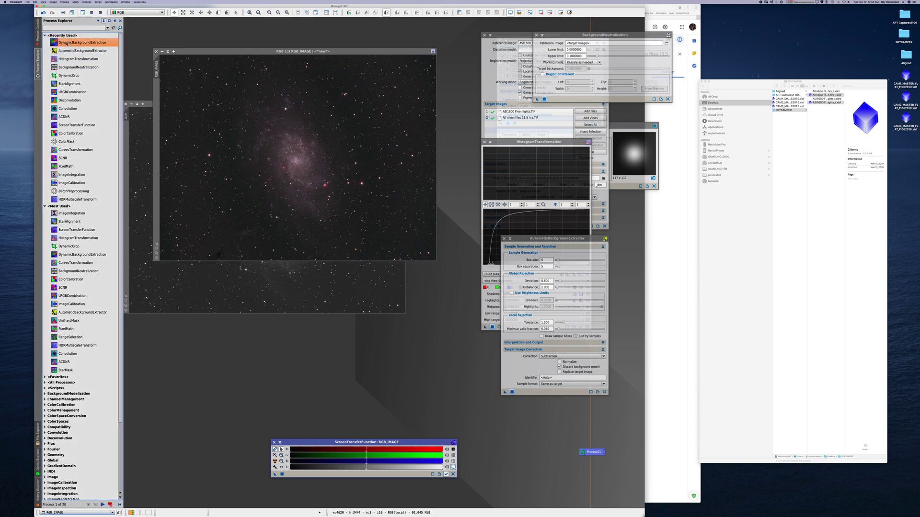
pyautogui.moveTo(288, 52); pyautogui.dragTo(234, 48)
pyautogui.hotkey('ctrl', '+')
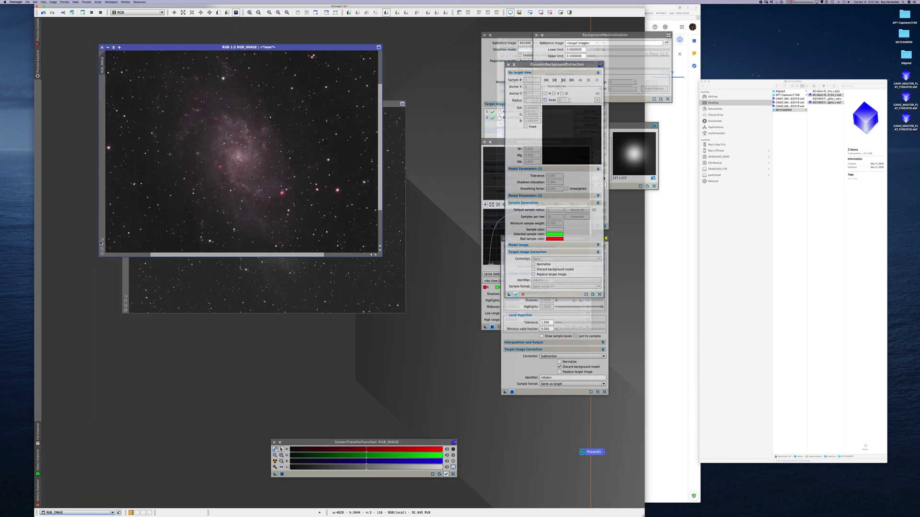
pyautogui.click(102, 241)
pyautogui.moveTo(355, 53); pyautogui.dragTo(308, 36)
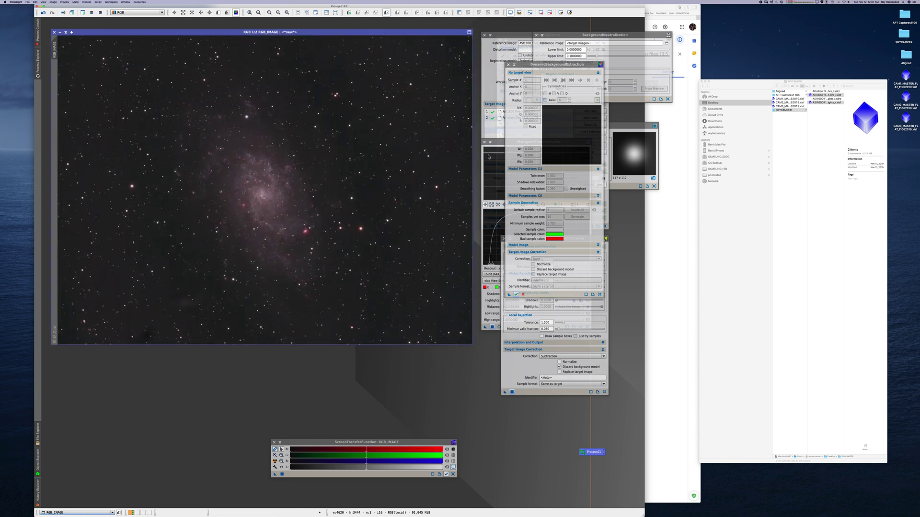
# Step: Make RGB_IMAGE the background extraction target, preview it with an automatic screen stretch, and reset the display
pyautogui.click(287, 179)
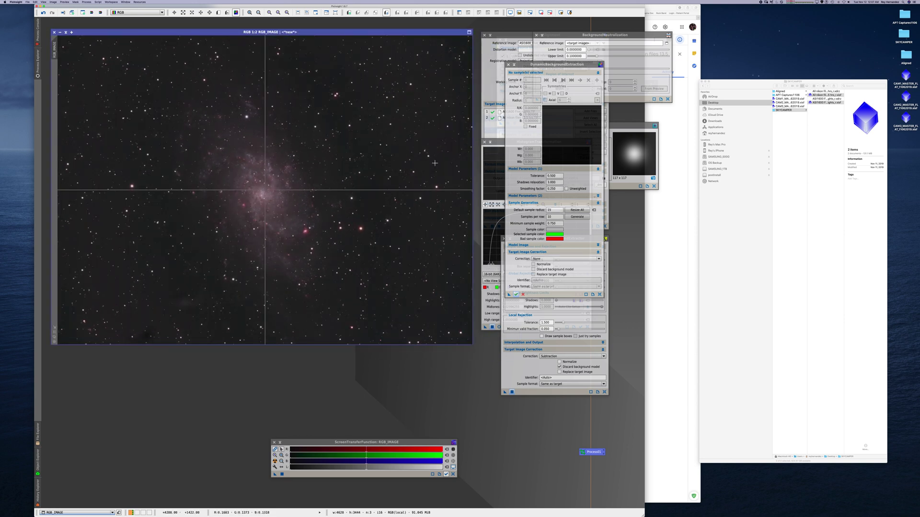
pyautogui.click(275, 461)
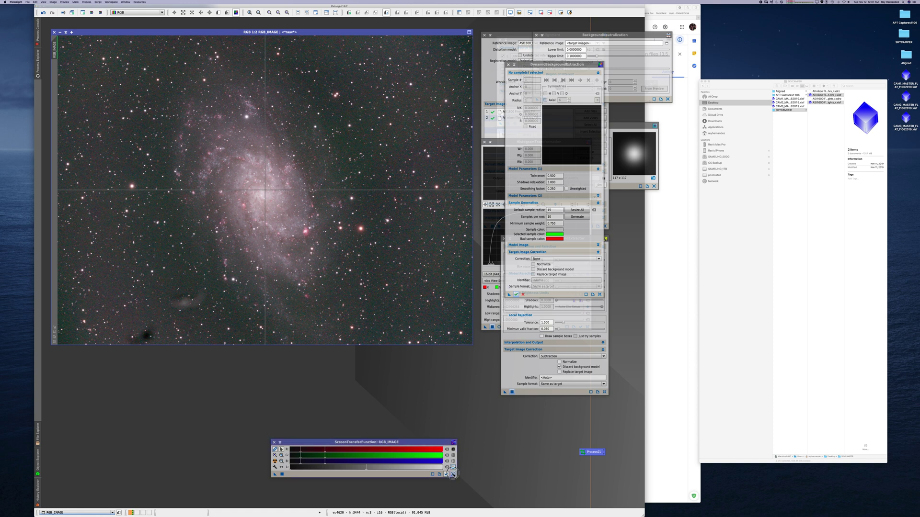
pyautogui.click(453, 474)
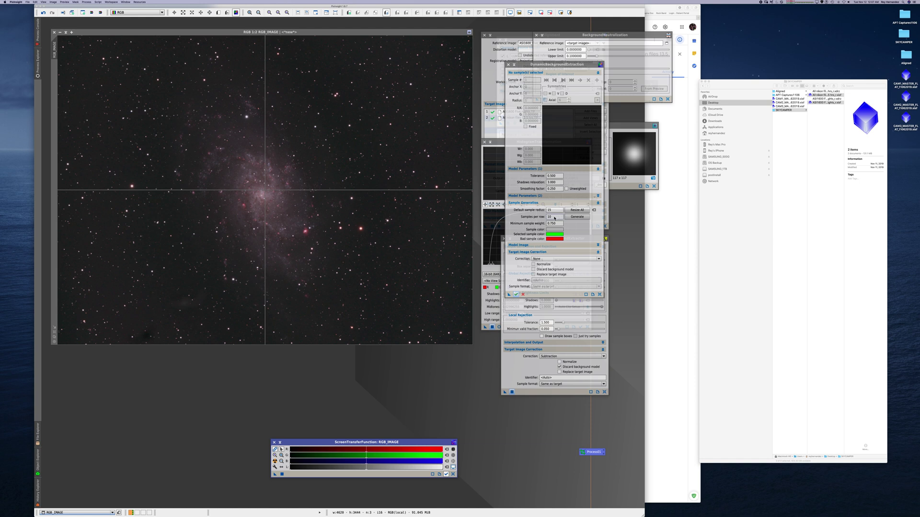
# Step: Set 15 samples per row, Subtraction correction and discarding of the background model, and try to run the extraction
pyautogui.doubleClick(553, 217)
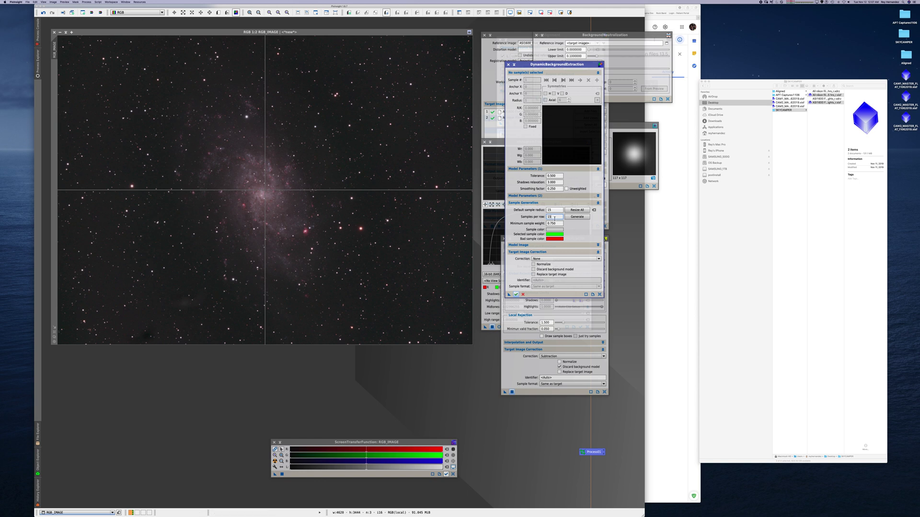
pyautogui.click(546, 259)
pyautogui.click(544, 266)
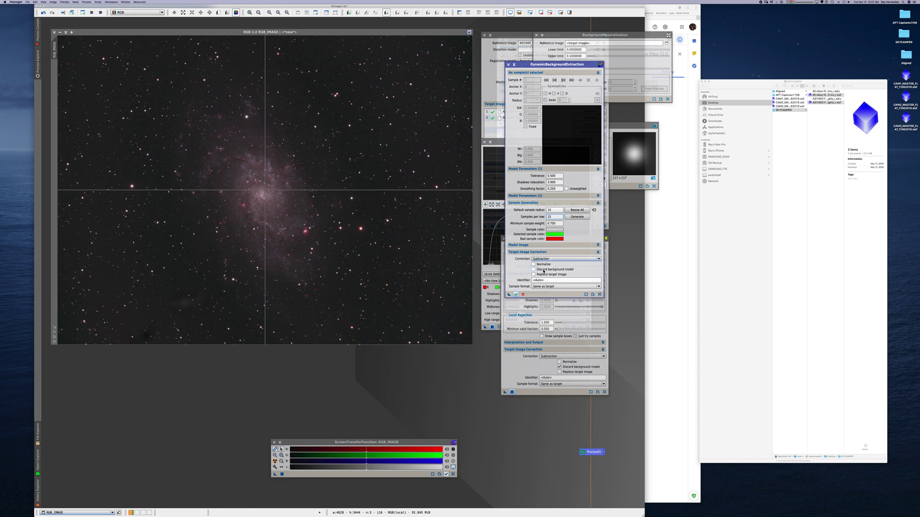
pyautogui.click(516, 295)
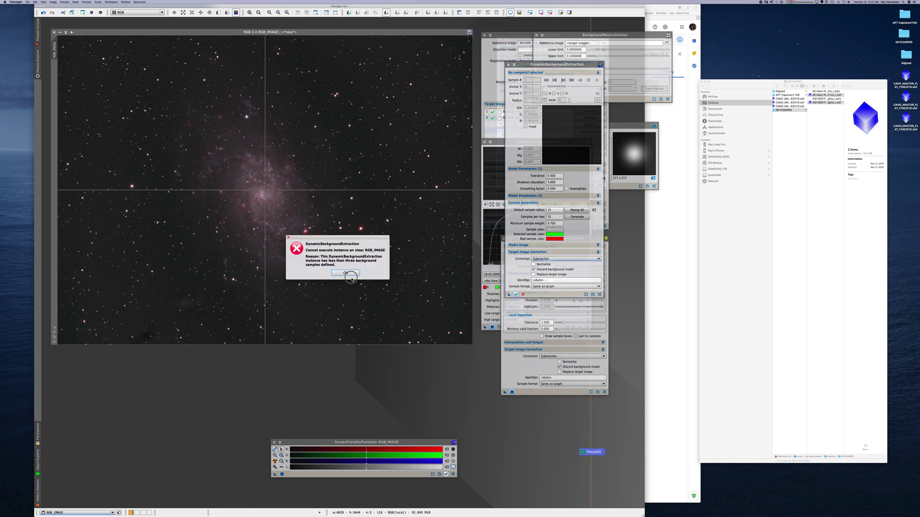
pyautogui.click(351, 274)
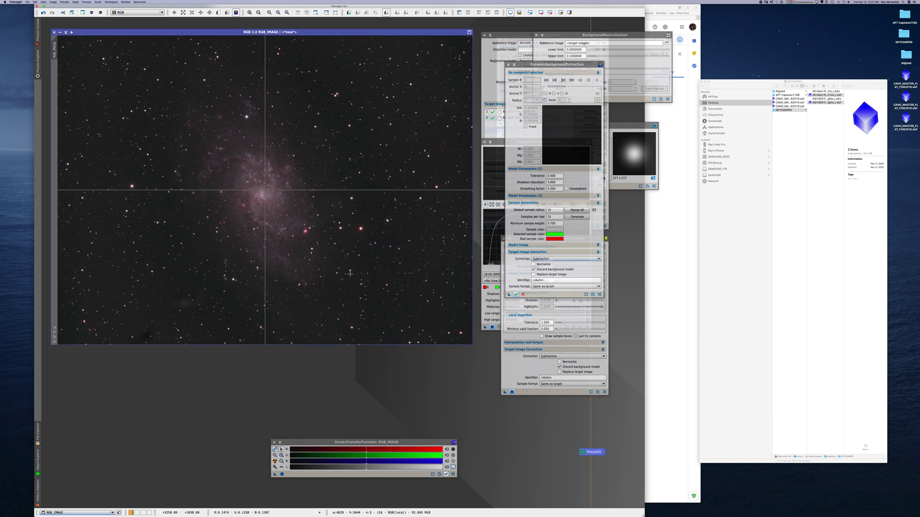
# Step: Raise the model tolerance to 1.500 and try to run the background extraction on RGB_IMAGE again
pyautogui.moveTo(340, 35)
pyautogui.mouseDown()
pyautogui.moveTo(343, 59)
pyautogui.moveTo(340, 41)
pyautogui.mouseUp()
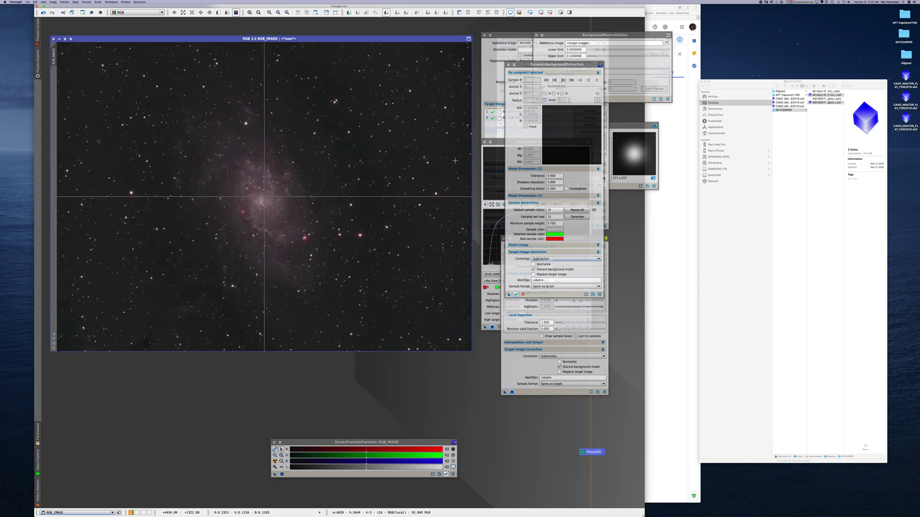
pyautogui.click(548, 276)
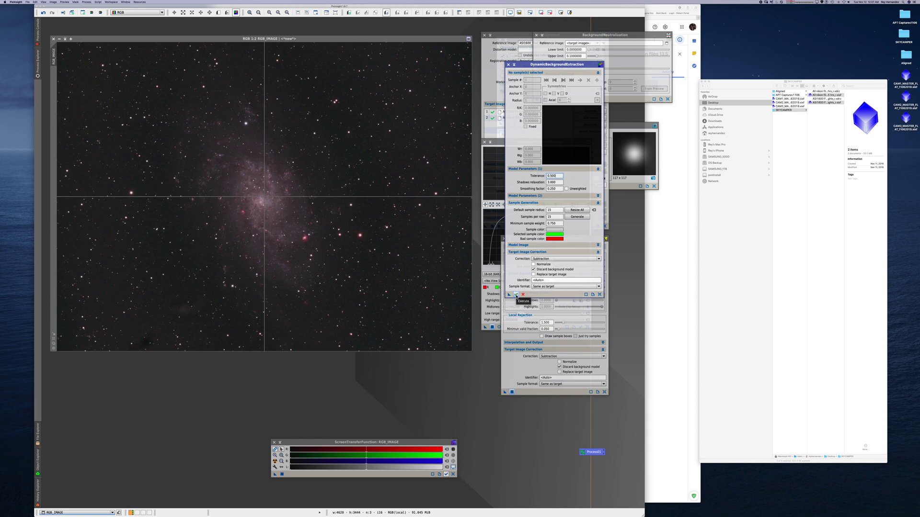
pyautogui.moveTo(552, 175); pyautogui.dragTo(534, 177)
pyautogui.click(516, 295)
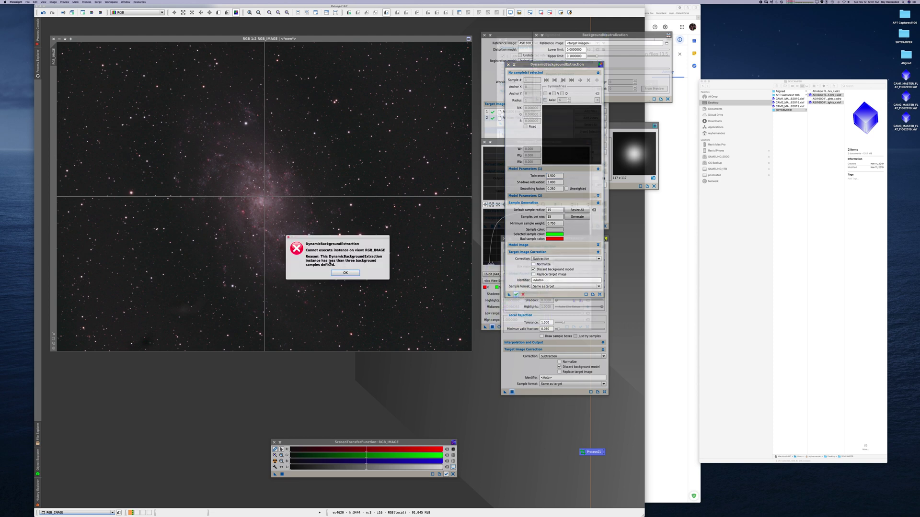
pyautogui.click(341, 274)
pyautogui.click(341, 274)
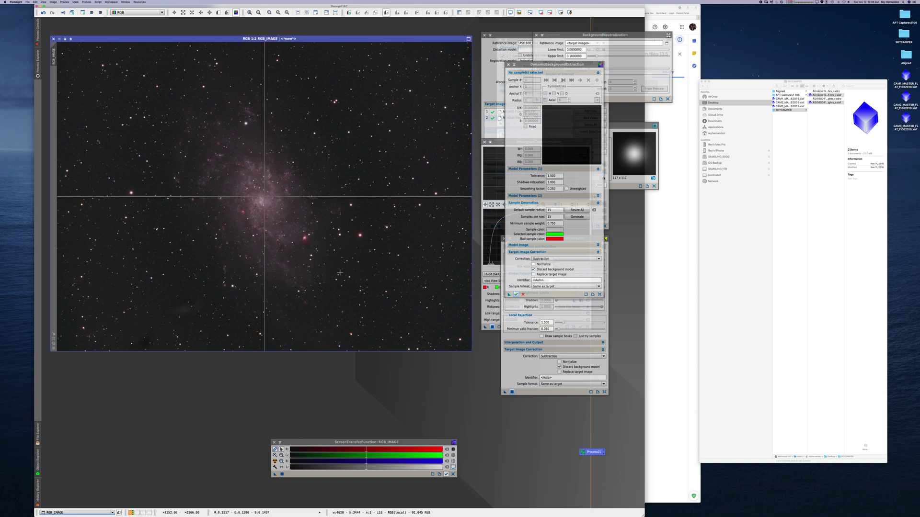
# Step: Generate the background sample grid on RGB_IMAGE and remove unwanted samples along the galaxy's outer edge
pyautogui.click(576, 217)
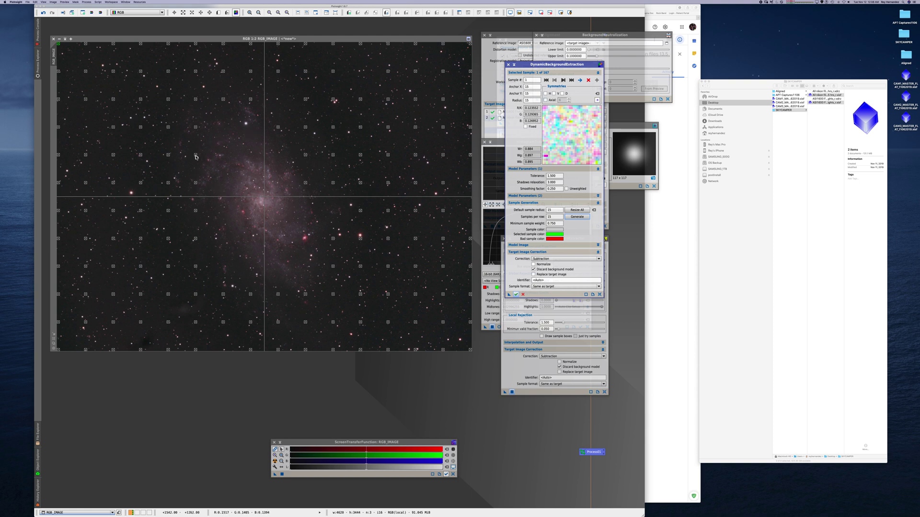
pyautogui.click(197, 183)
pyautogui.moveTo(197, 183); pyautogui.dragTo(195, 211)
pyautogui.click(195, 156)
pyautogui.press('Delete')
pyautogui.click(195, 129)
pyautogui.press('Delete')
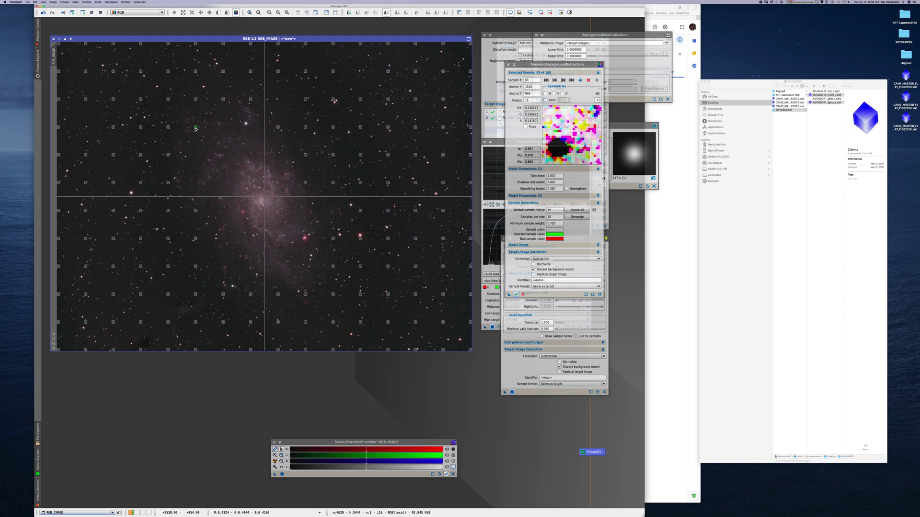
# Step: Reposition the remaining background samples near the galaxy onto darker, star-free areas of sky
pyautogui.moveTo(196, 211); pyautogui.dragTo(191, 220)
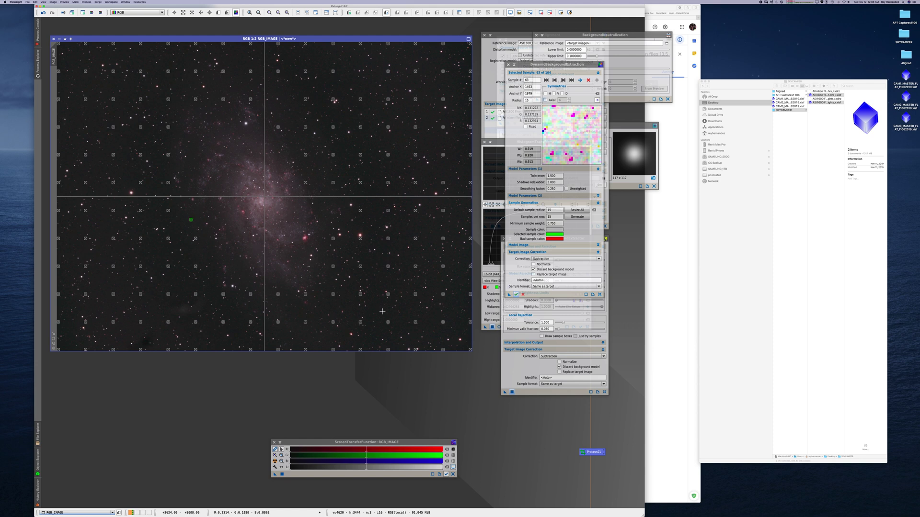
pyautogui.moveTo(305, 296)
pyautogui.mouseDown()
pyautogui.moveTo(321, 305)
pyautogui.moveTo(311, 300)
pyautogui.mouseUp()
pyautogui.moveTo(334, 241); pyautogui.dragTo(330, 229)
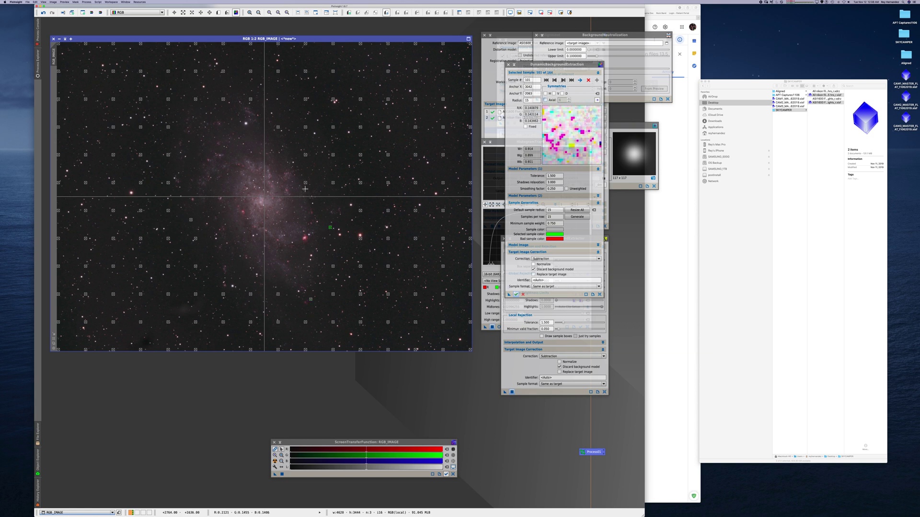
pyautogui.moveTo(304, 184); pyautogui.dragTo(313, 181)
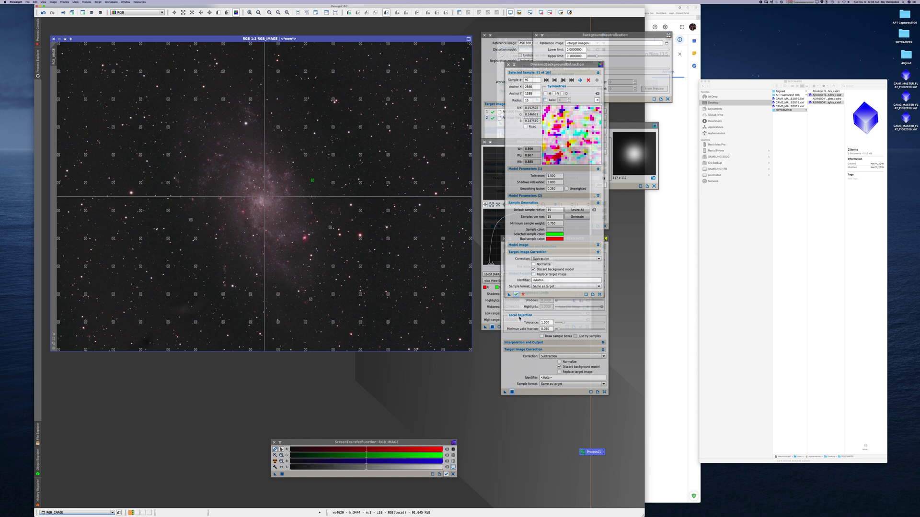
# Step: Run the background extraction, end its session, put away the original RGB_IMAGE, and move RGB_IMAGE_DBE into its place
pyautogui.click(516, 294)
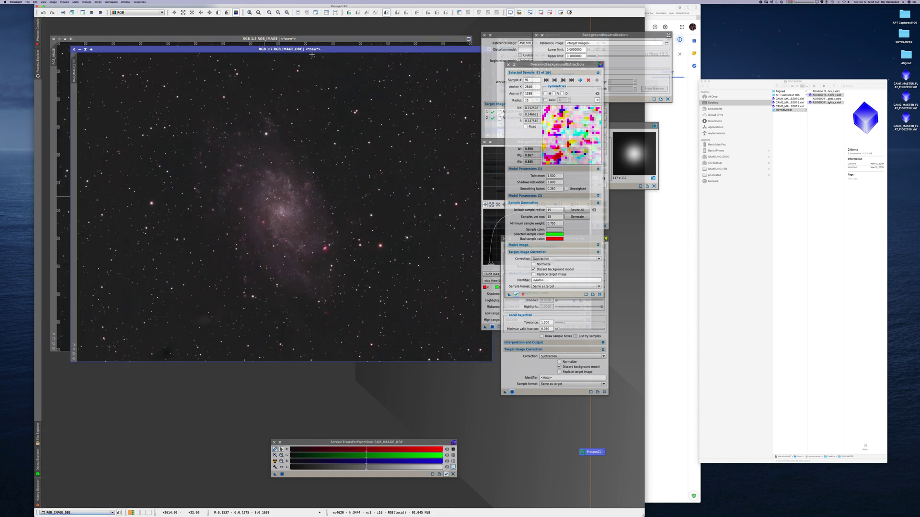
pyautogui.click(293, 40)
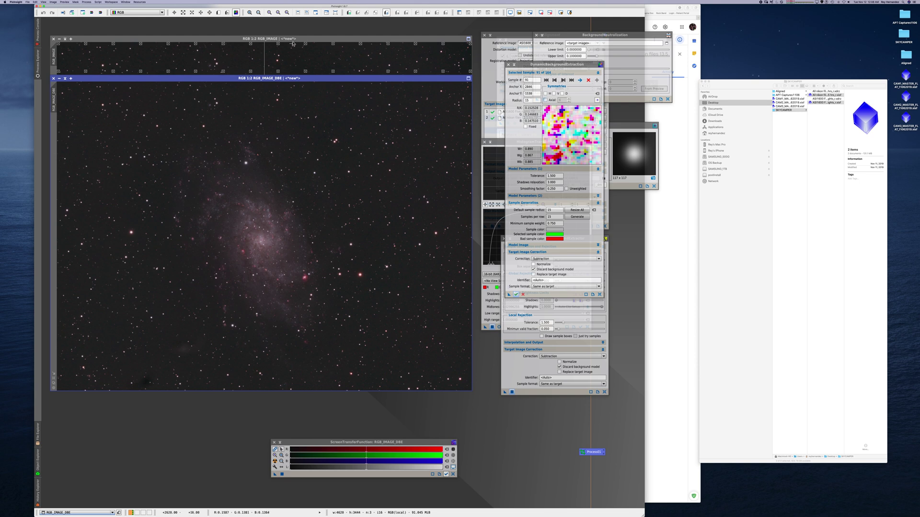
pyautogui.press('Escape')
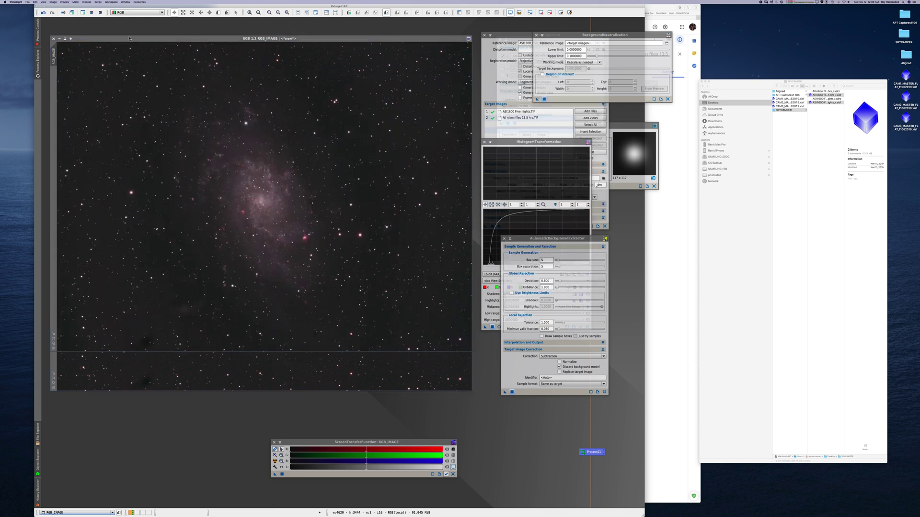
pyautogui.click(64, 39)
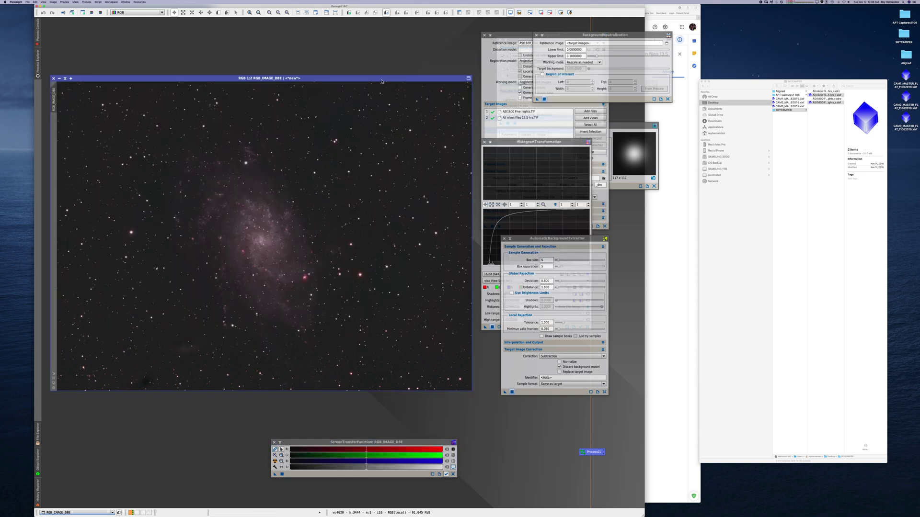
pyautogui.moveTo(342, 80); pyautogui.dragTo(340, 35)
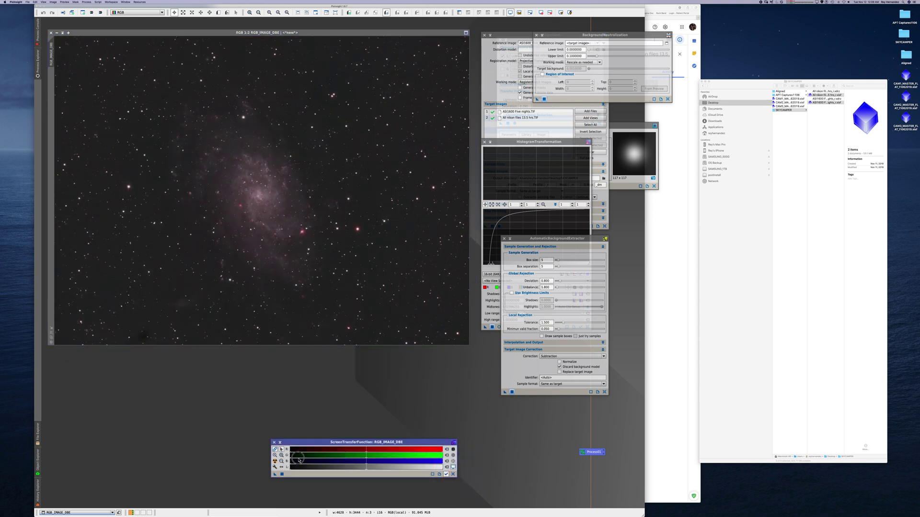
# Step: Try a brighter screen transfer function on RGB_IMAGE_DBE and reset the display
pyautogui.moveTo(290, 461); pyautogui.dragTo(298, 461)
pyautogui.moveTo(368, 461)
pyautogui.mouseDown()
pyautogui.moveTo(379, 463)
pyautogui.moveTo(328, 466)
pyautogui.moveTo(367, 466)
pyautogui.mouseUp()
pyautogui.moveTo(453, 476); pyautogui.dragTo(452, 476)
# Step: Move RGB_IMAGE_DBE aside, bring LUM to the front, and enlarge its window to show the whole image at 1:2
pyautogui.moveTo(197, 34); pyautogui.dragTo(217, 53)
pyautogui.moveTo(222, 70); pyautogui.dragTo(203, 58)
pyautogui.click(220, 106)
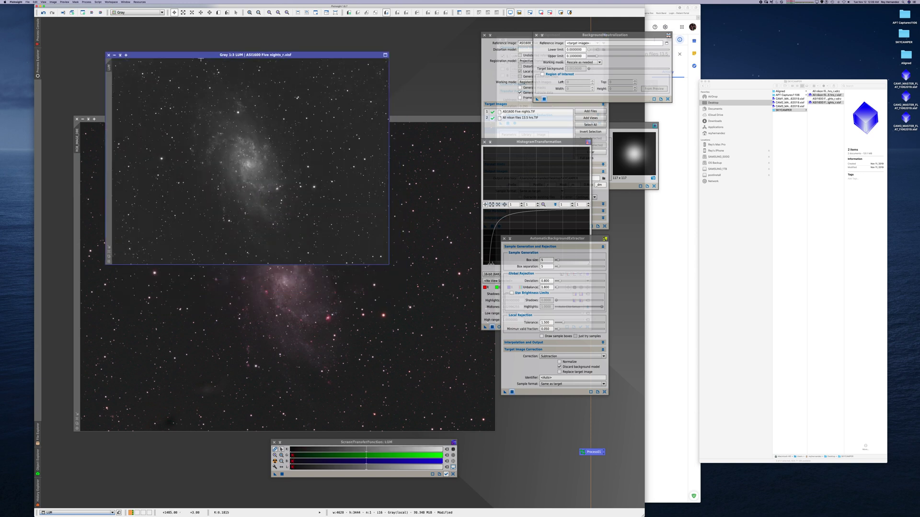
pyautogui.click(249, 13)
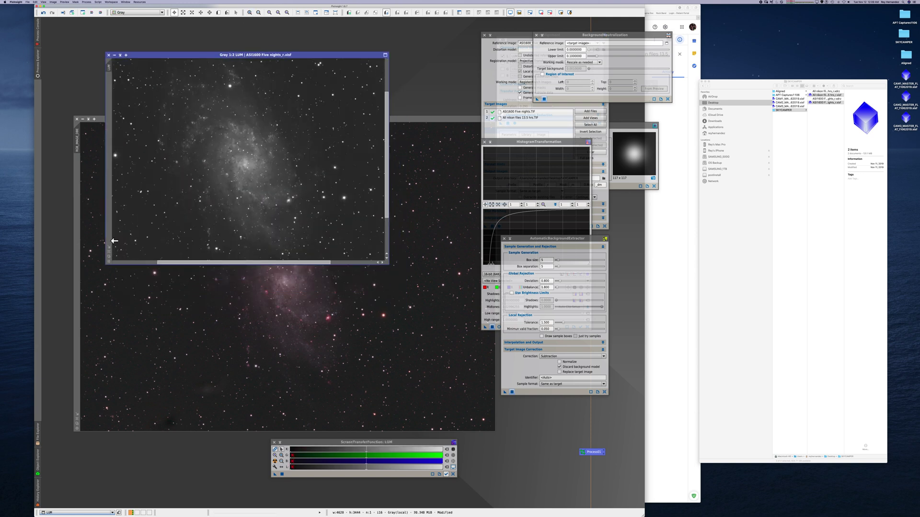
pyautogui.doubleClick(280, 55)
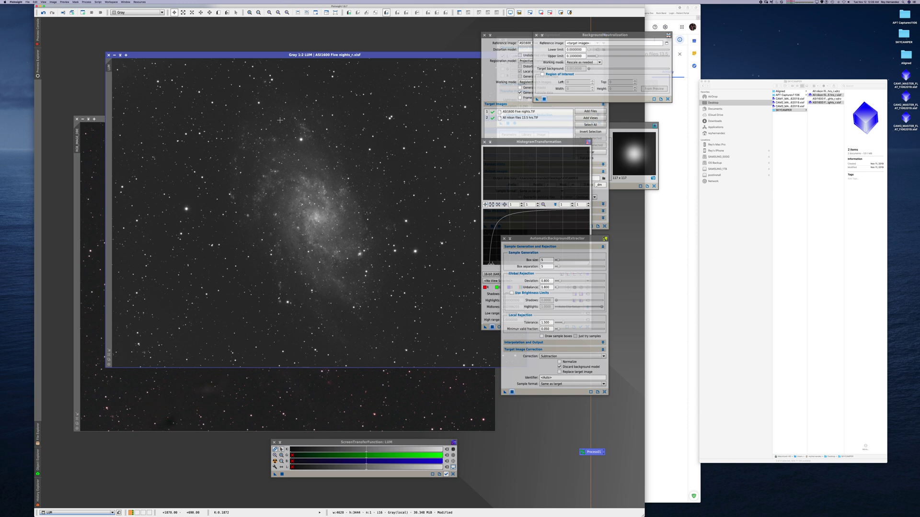
pyautogui.moveTo(281, 57); pyautogui.dragTo(228, 35)
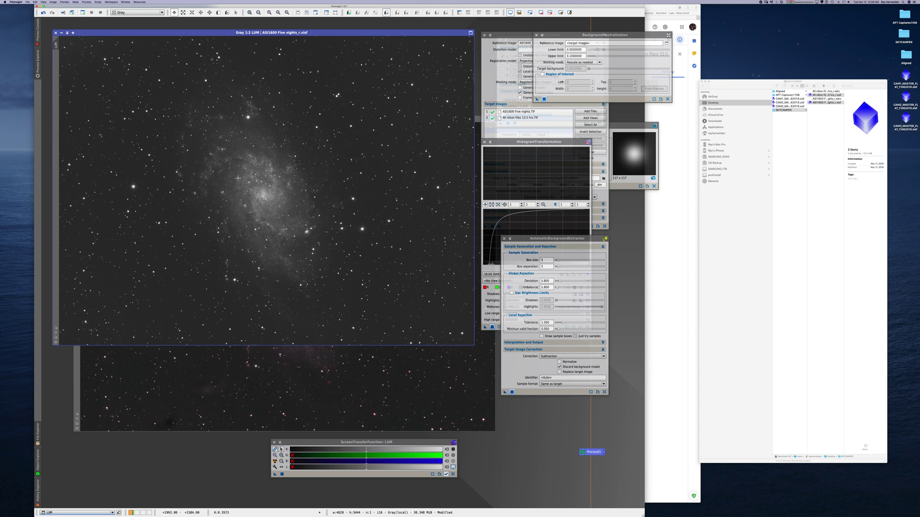
# Step: Check LUM at 1:1, return it to 1:2, and open the Deconvolution process beside the image
pyautogui.click(249, 13)
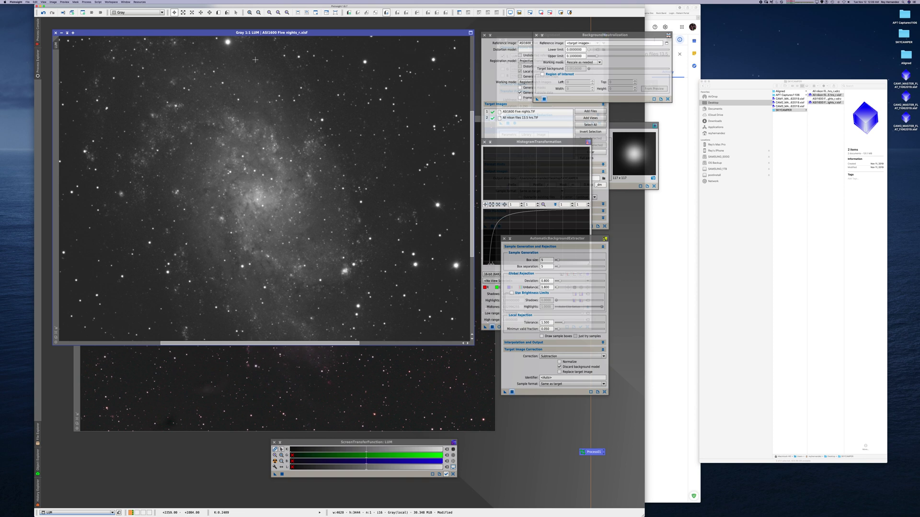
pyautogui.click(258, 13)
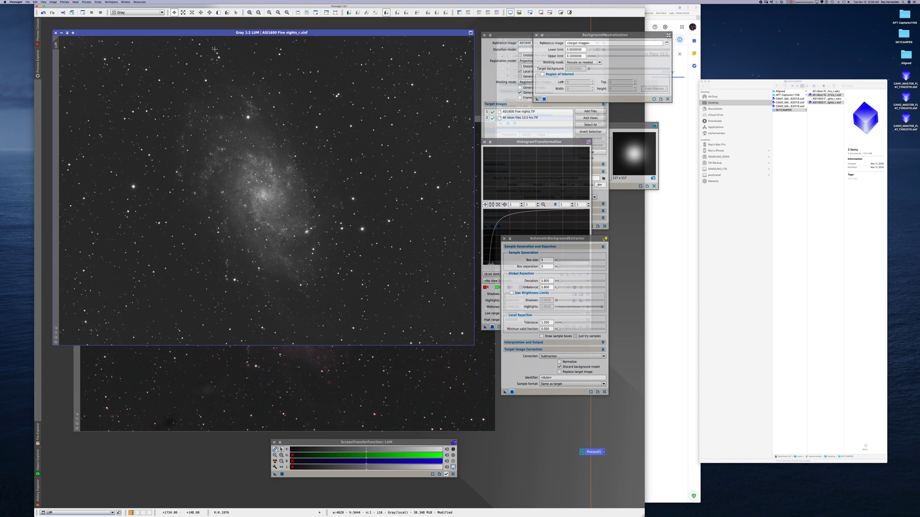
pyautogui.click(38, 62)
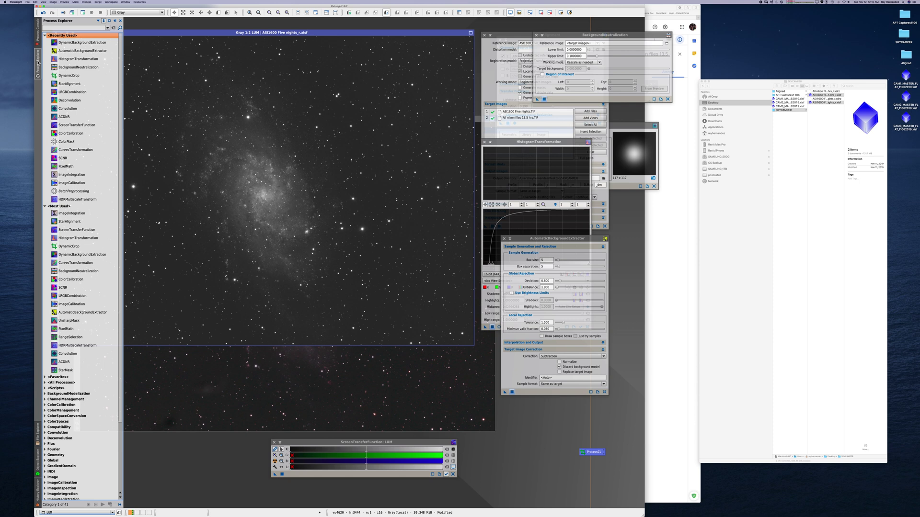
pyautogui.doubleClick(70, 102)
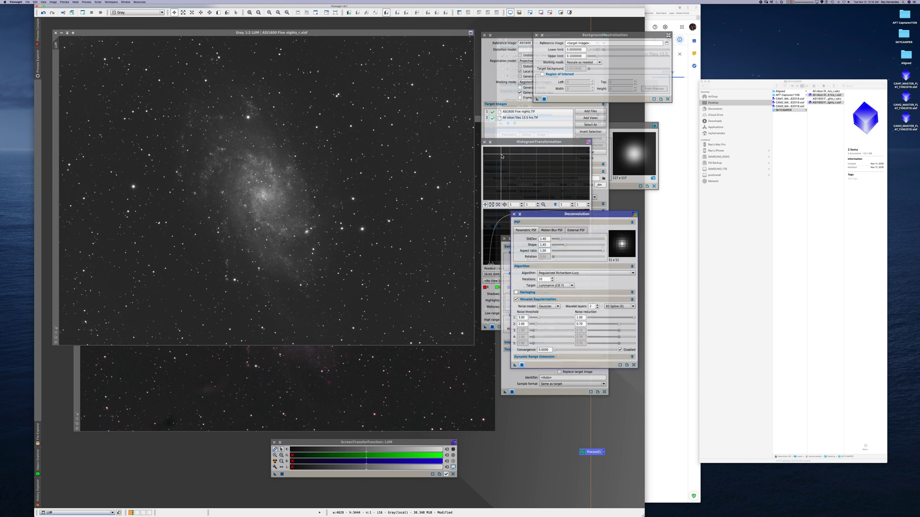
pyautogui.moveTo(540, 213); pyautogui.dragTo(511, 117)
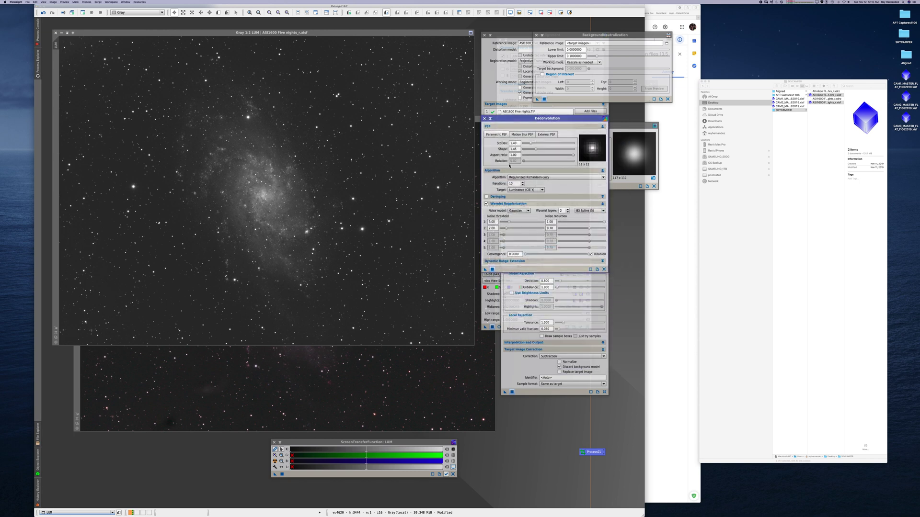
# Step: Set the parametric PSF to StdDev 1.00 and Shape 1.15, apply Deconvolution to LUM, and inspect the galaxy core at 2:1
pyautogui.moveTo(536, 151); pyautogui.dragTo(529, 145)
pyautogui.click(493, 270)
pyautogui.click(249, 13)
pyautogui.click(251, 13)
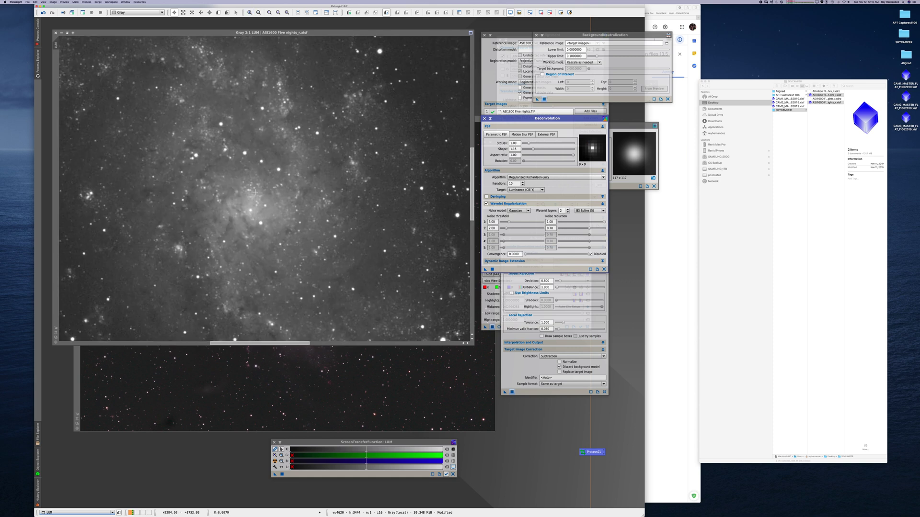
# Step: Compare the whole LUM image before and after Deconvolution at 1:2
pyautogui.click(258, 13)
pyautogui.click(258, 13)
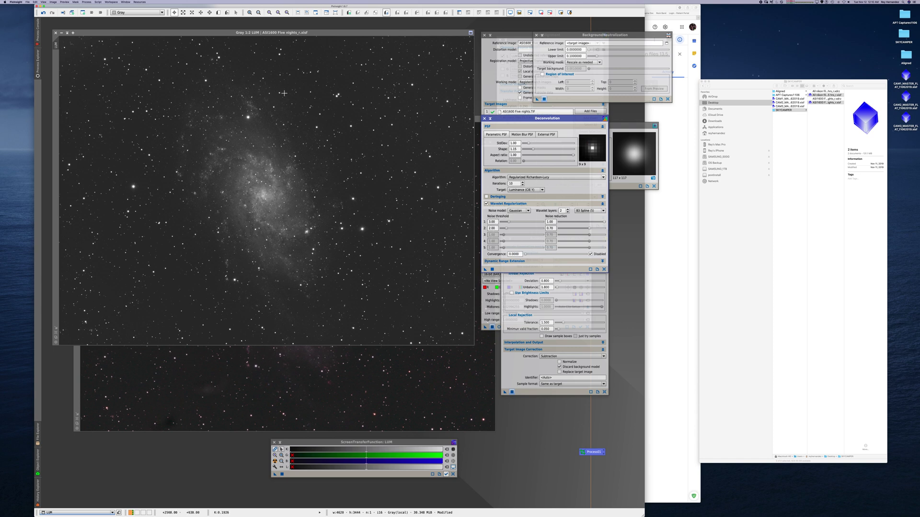
pyautogui.click(43, 13)
pyautogui.click(51, 13)
pyautogui.click(43, 13)
pyautogui.click(51, 13)
# Step: Compare the galaxy core in LUM with and without Deconvolution at 2:1, and return the view to 1:2
pyautogui.click(250, 13)
pyautogui.click(249, 12)
pyautogui.click(43, 13)
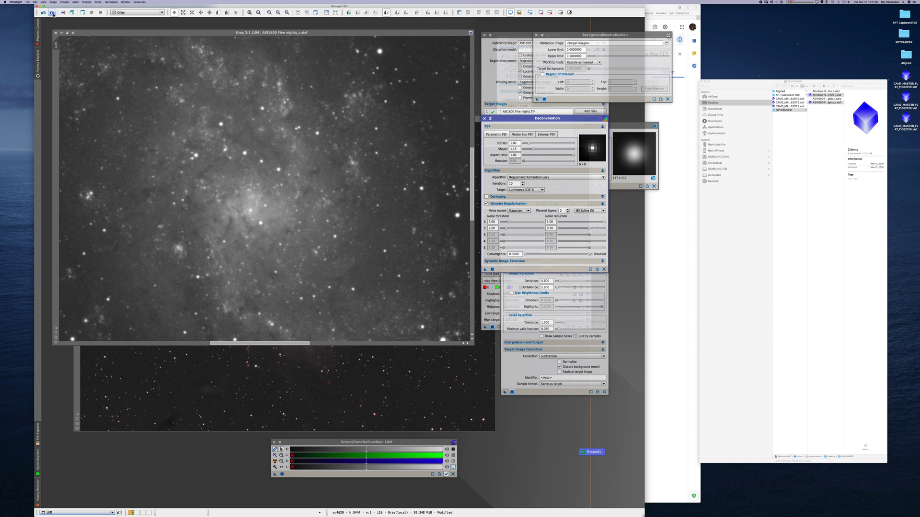
pyautogui.click(52, 13)
pyautogui.click(43, 13)
pyautogui.click(258, 13)
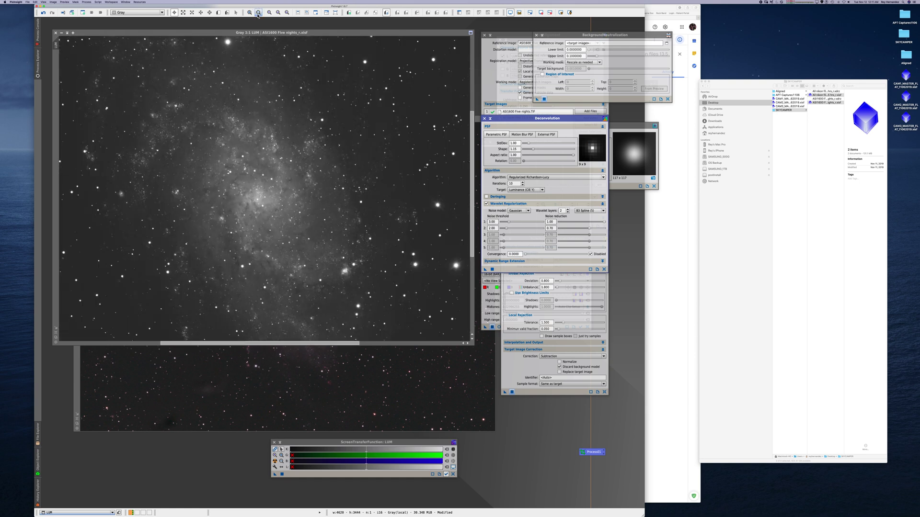
pyautogui.click(258, 12)
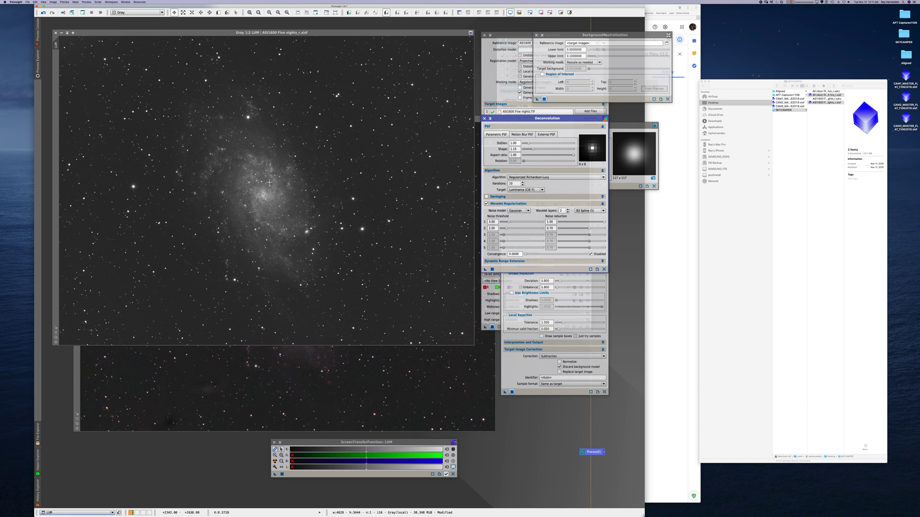
# Step: Bring RGB_IMAGE_DBE to the front over LUM and open the Convolution process with a real-time preview
pyautogui.click(79, 364)
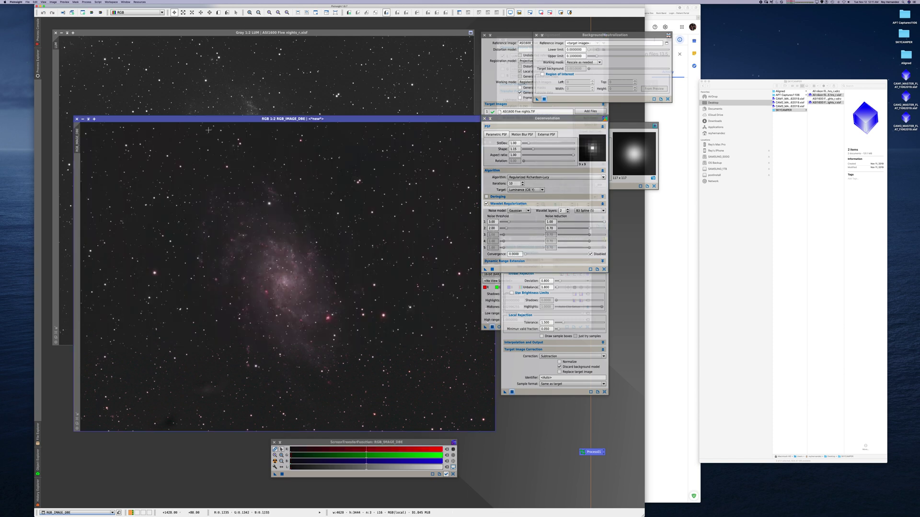
pyautogui.moveTo(232, 121); pyautogui.dragTo(228, 44)
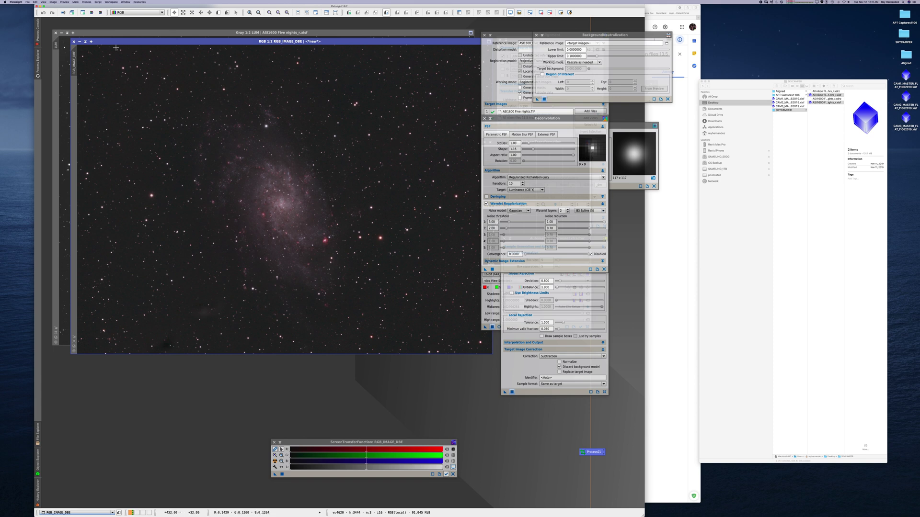
pyautogui.click(38, 67)
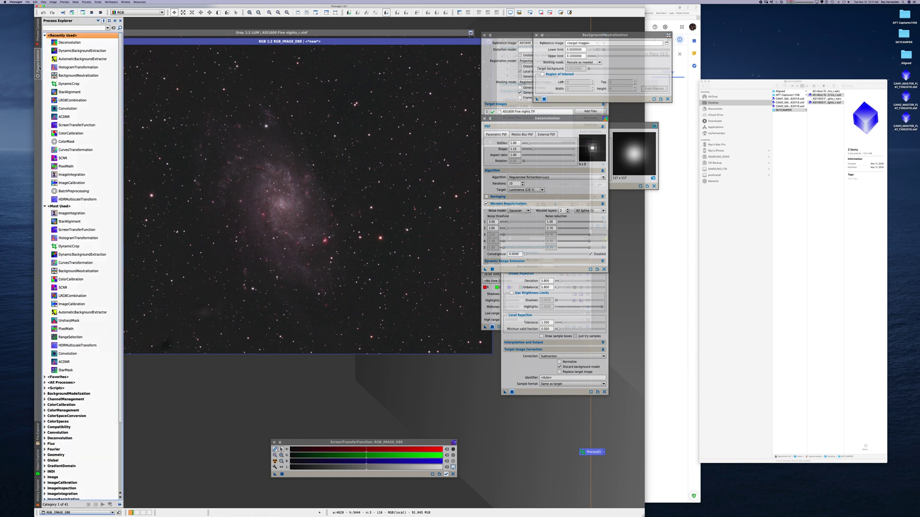
pyautogui.click(72, 110)
pyautogui.doubleClick(73, 110)
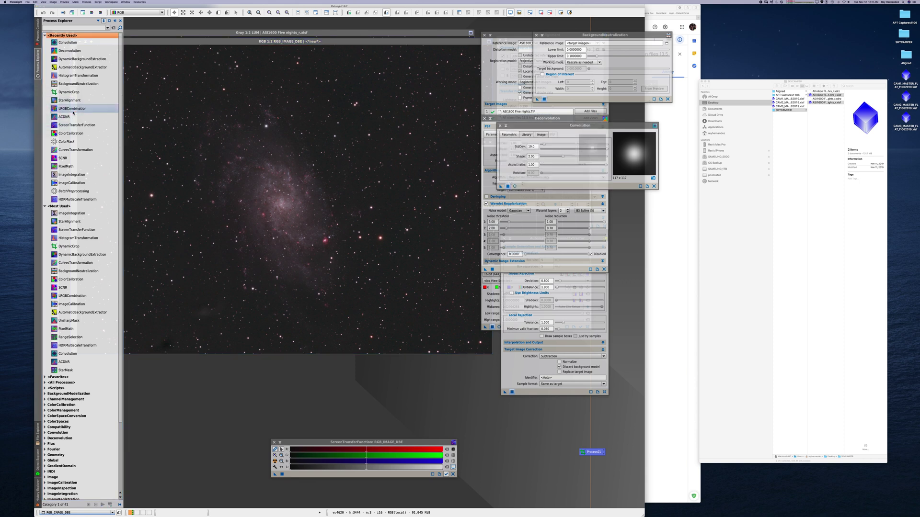
pyautogui.click(515, 187)
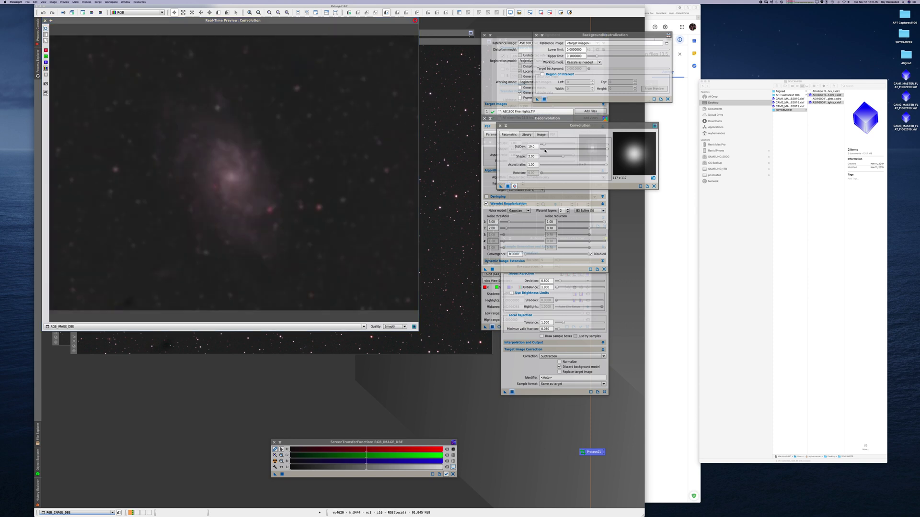
# Step: Lower the Convolution StdDev to about 13, check the blur in the real-time preview, and close the preview
pyautogui.moveTo(544, 145)
pyautogui.mouseDown()
pyautogui.moveTo(558, 146)
pyautogui.moveTo(543, 146)
pyautogui.mouseUp()
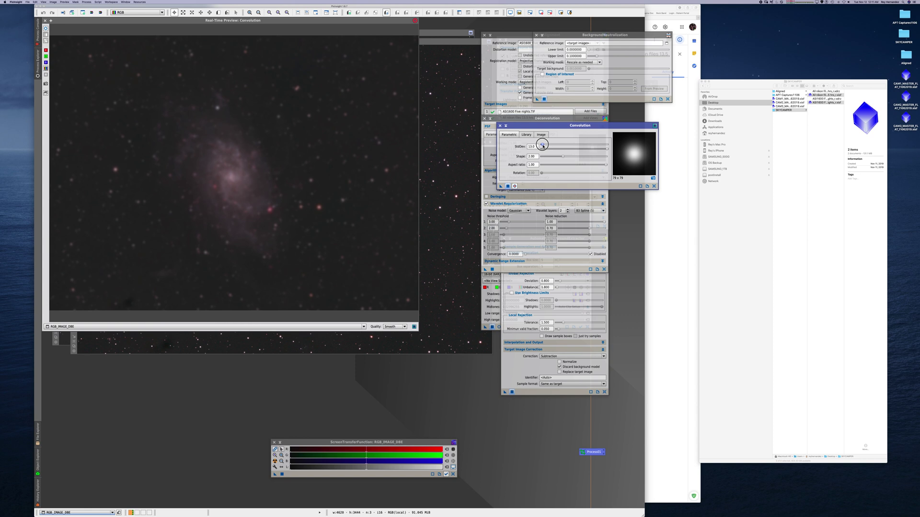
pyautogui.moveTo(542, 145); pyautogui.dragTo(543, 146)
pyautogui.click(37, 30)
pyautogui.click(235, 23)
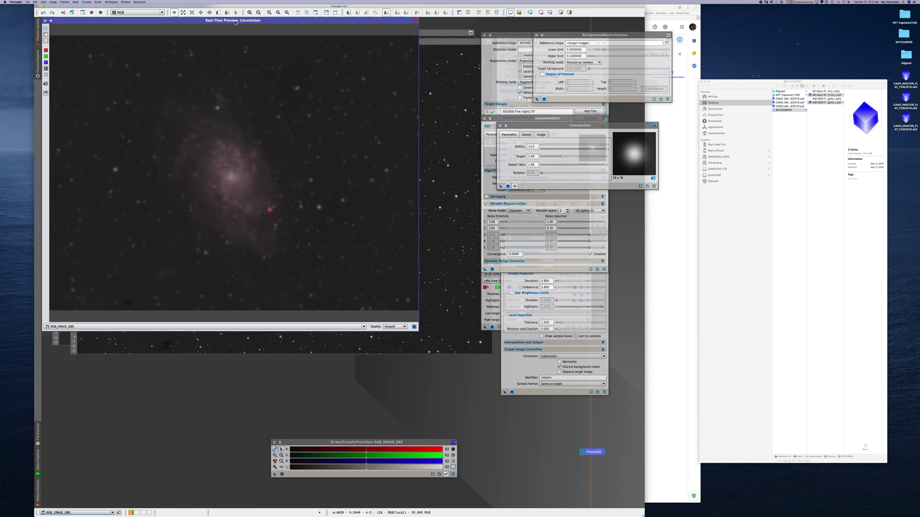
pyautogui.click(45, 20)
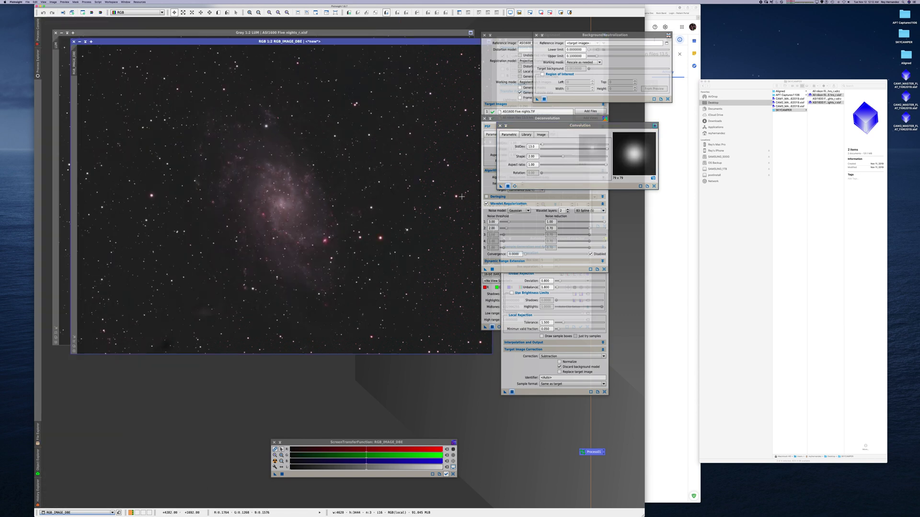
# Step: Preview the Convolution once more, close the preview, and apply the blur to RGB_IMAGE_DBE
pyautogui.click(514, 186)
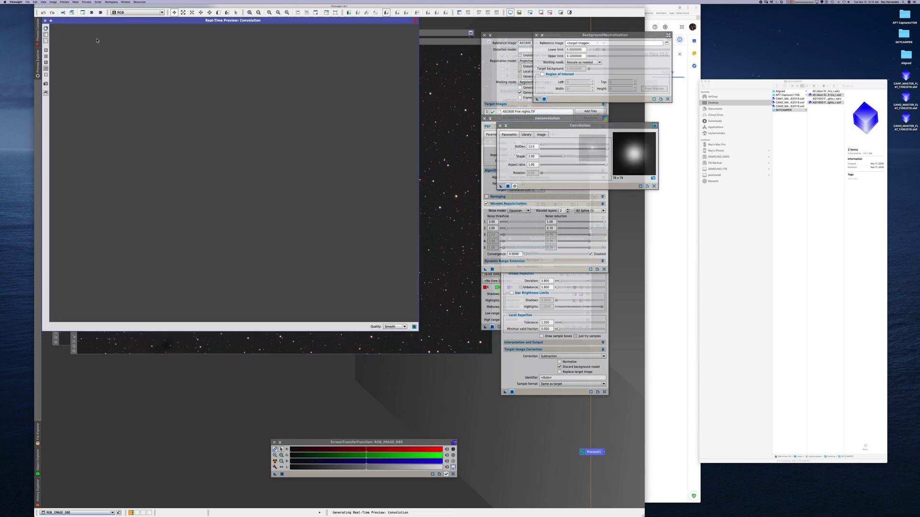
pyautogui.click(45, 21)
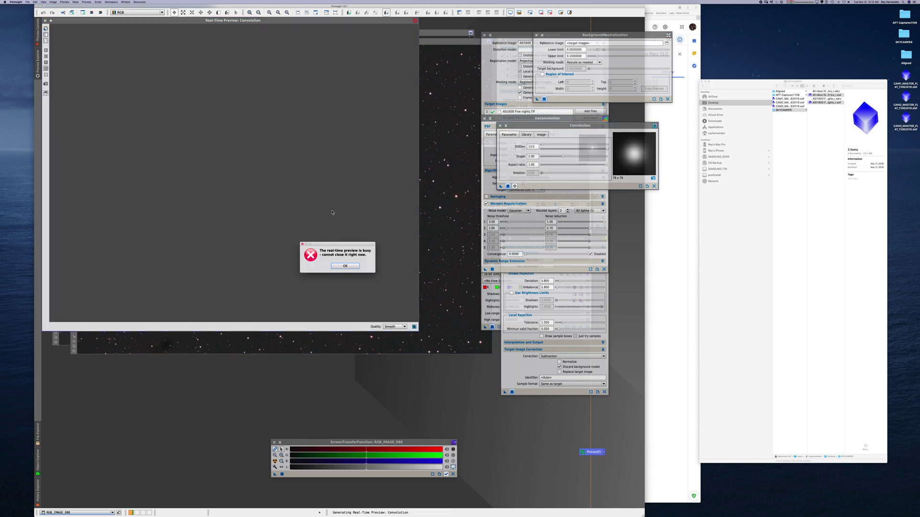
pyautogui.click(345, 266)
pyautogui.click(45, 21)
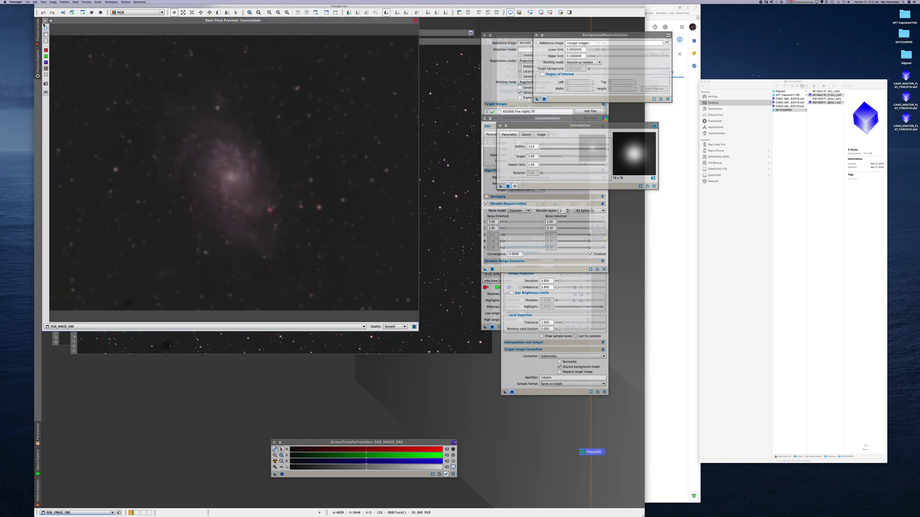
pyautogui.click(508, 186)
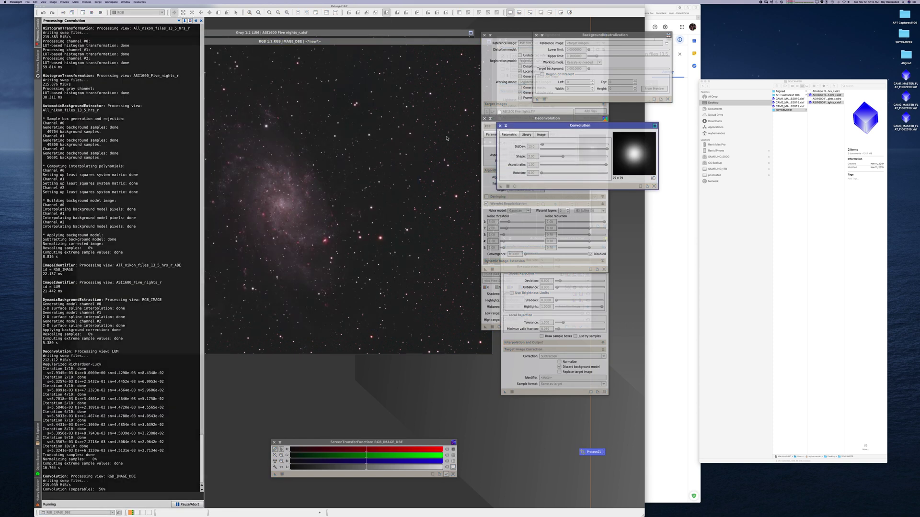
# Step: Inspect the blurred RGB_IMAGE_DBE at 2:1 and 1:1, and return the view to 1:2
pyautogui.moveTo(297, 42); pyautogui.dragTo(285, 32)
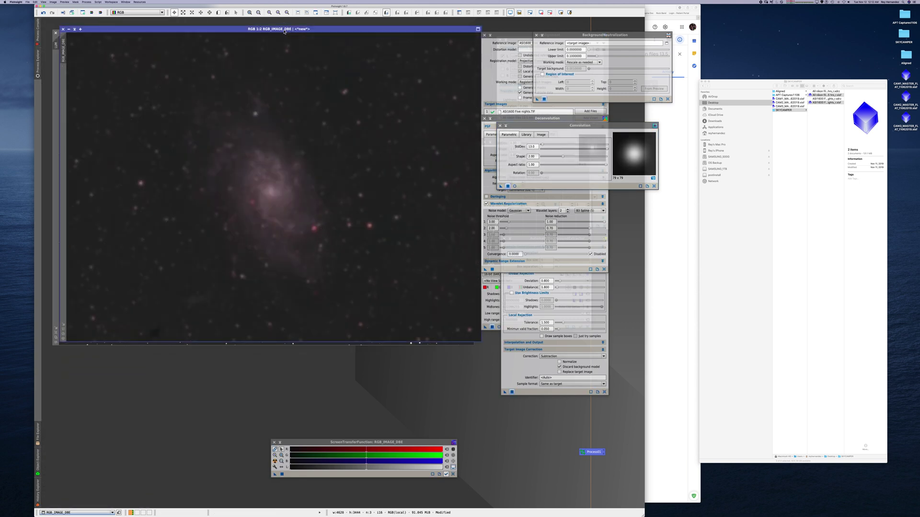
pyautogui.click(250, 13)
pyautogui.click(249, 13)
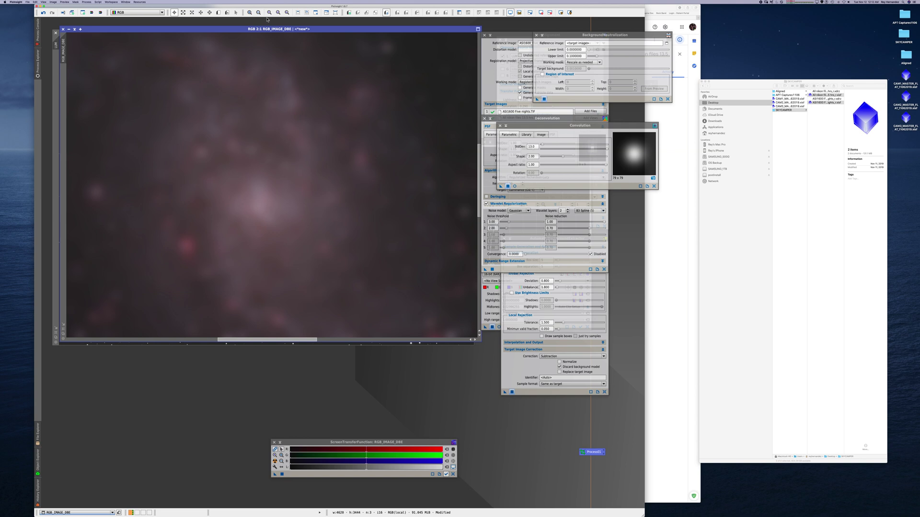
pyautogui.click(259, 12)
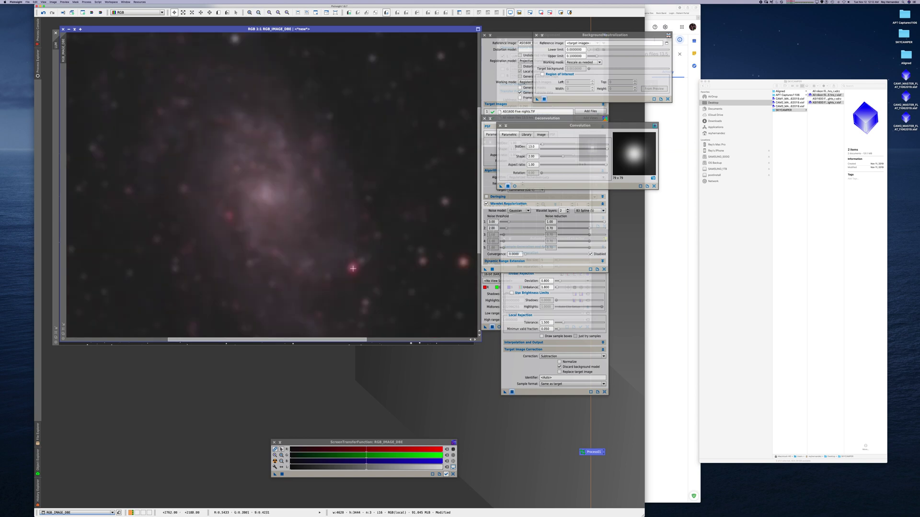
pyautogui.click(258, 13)
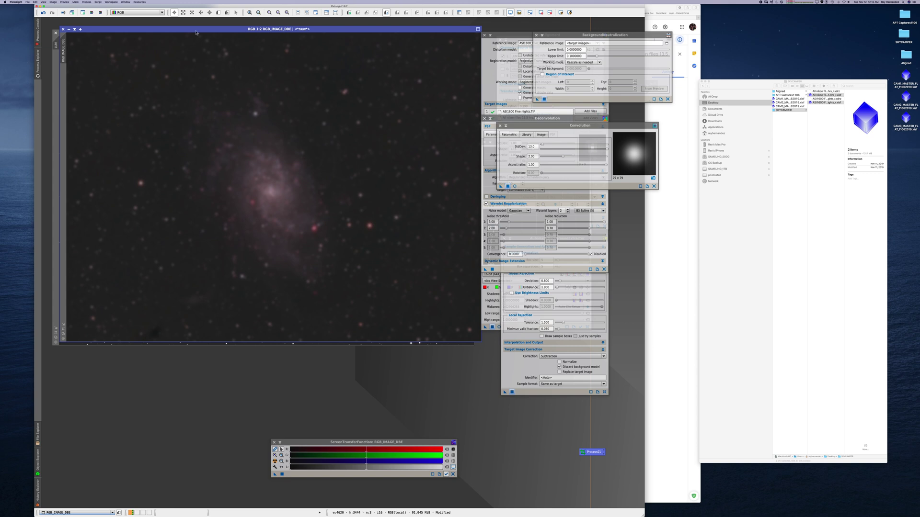
# Step: Move RGB_IMAGE_DBE lower to uncover LUM, and view the sharpened LUM against the blurred color image
pyautogui.moveTo(197, 29); pyautogui.dragTo(202, 58)
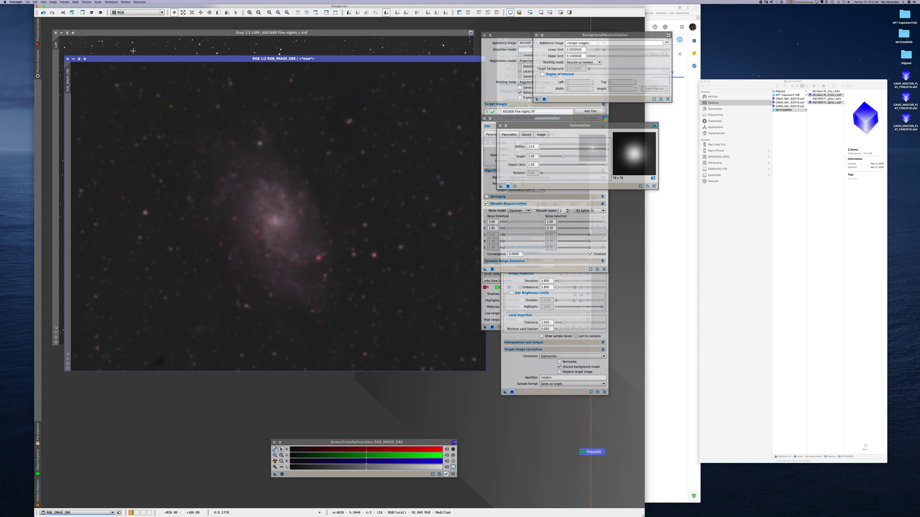
pyautogui.click(116, 46)
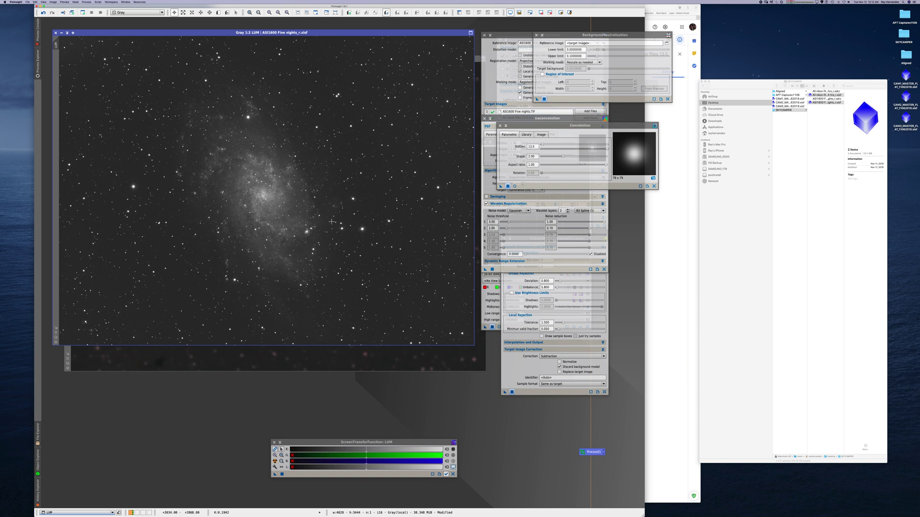
pyautogui.click(72, 352)
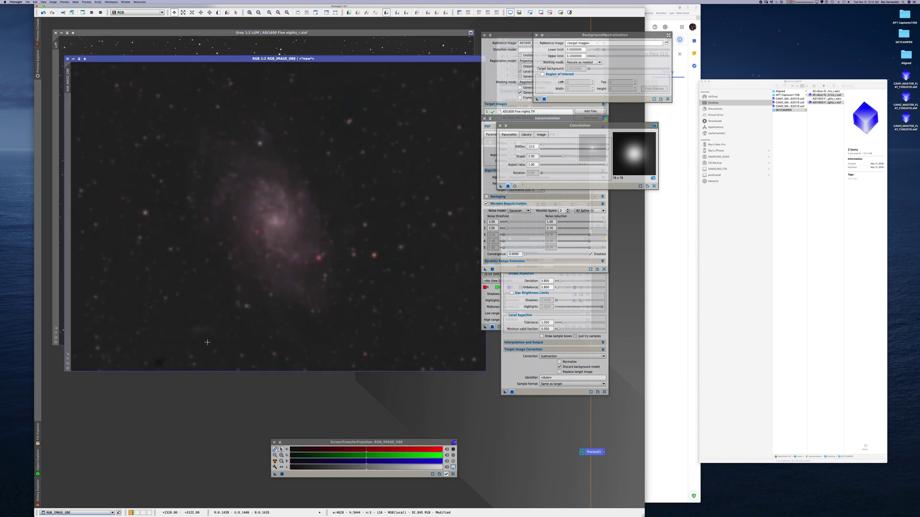
# Step: Try an automatic screen stretch on the blurred RGB_IMAGE_DBE and reset its display
pyautogui.moveTo(237, 61); pyautogui.dragTo(255, 29)
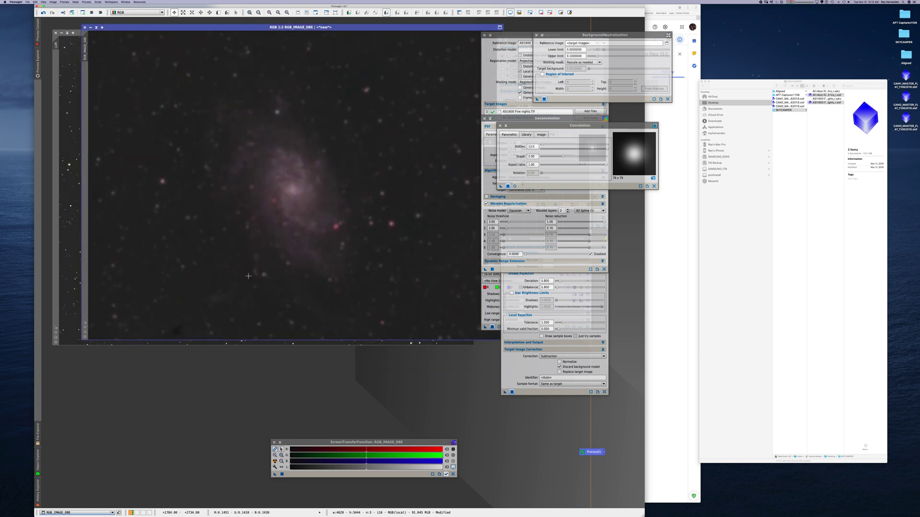
pyautogui.click(274, 460)
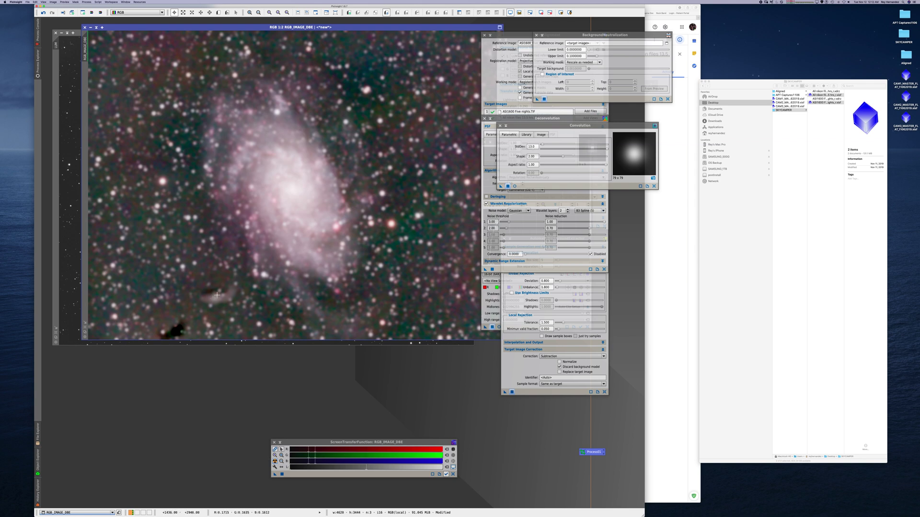
pyautogui.click(447, 472)
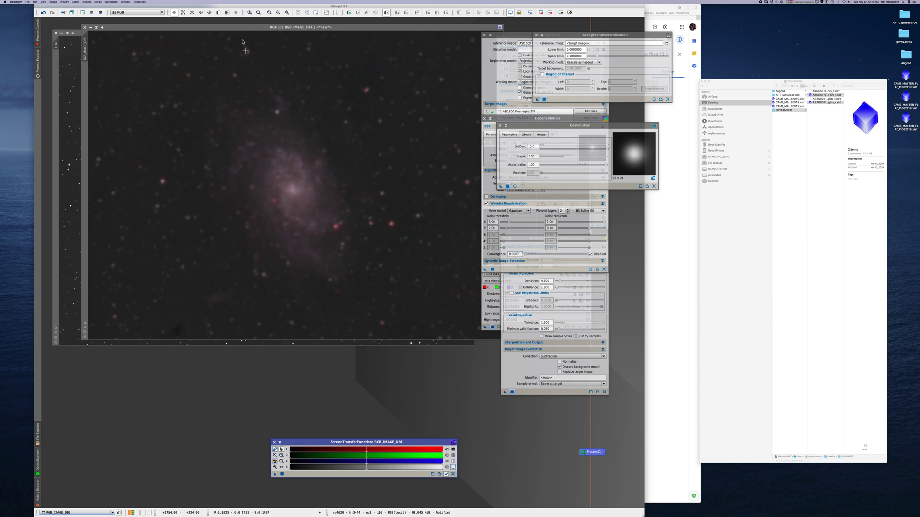
# Step: Switch between LUM and RGB_IMAGE_DBE once more, leaving the color image in front with LUM partly exposed behind it
pyautogui.click(237, 40)
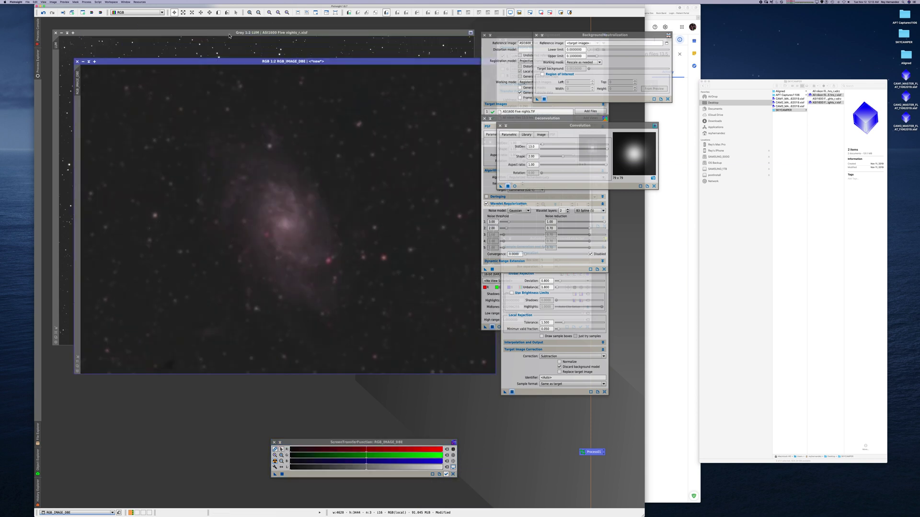
pyautogui.click(229, 35)
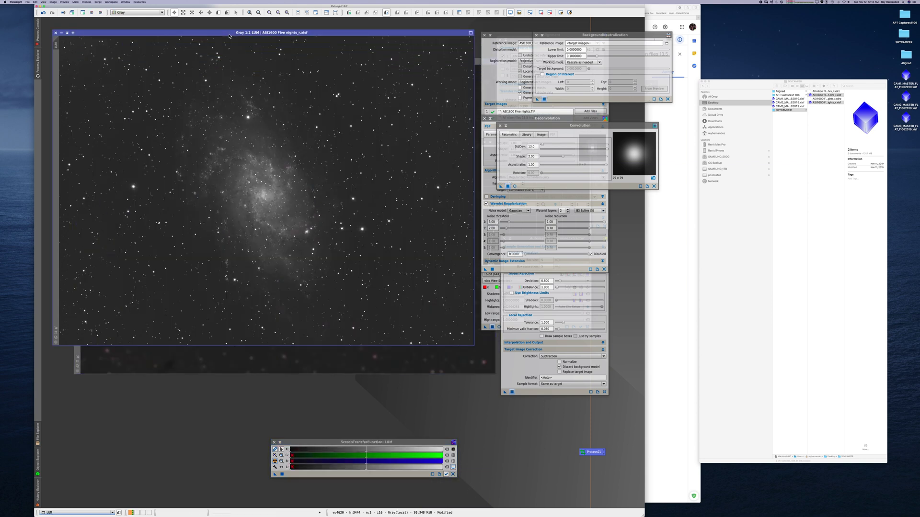
pyautogui.click(121, 350)
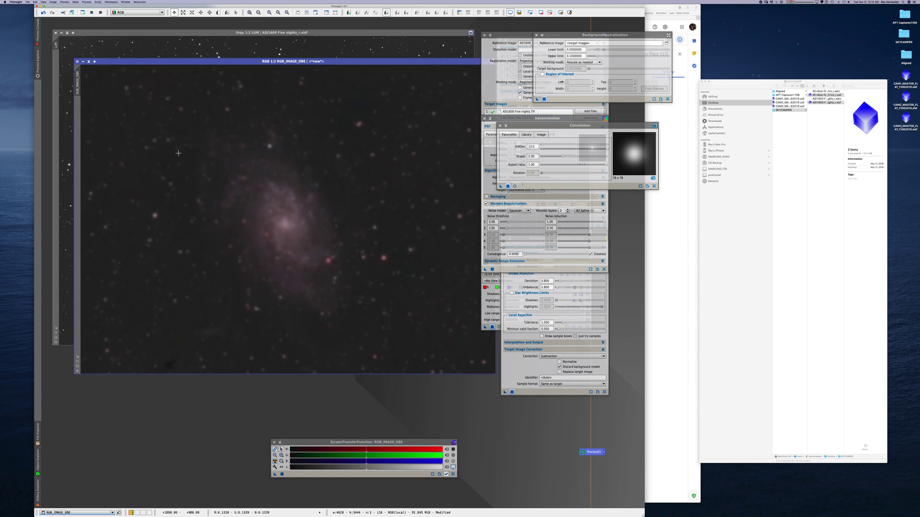
pyautogui.click(216, 57)
pyautogui.moveTo(119, 64); pyautogui.dragTo(124, 59)
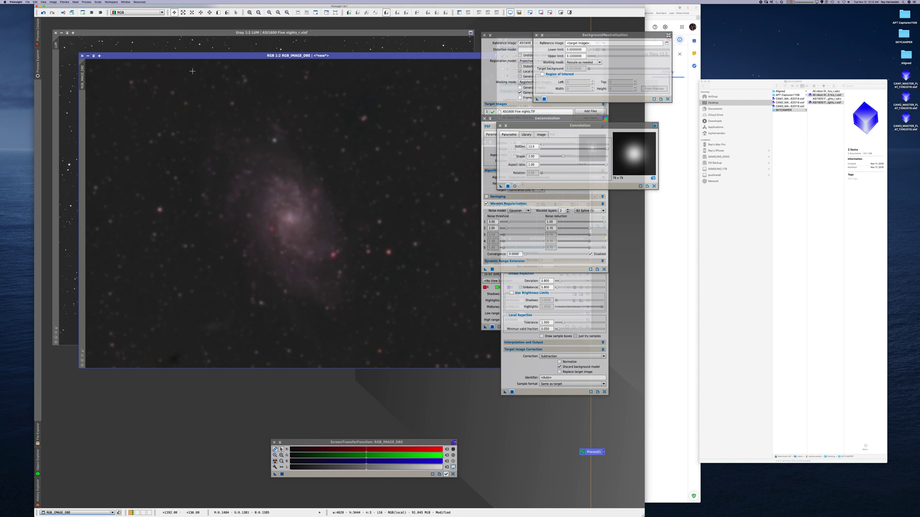
# Step: Open the LRGBCombination process beside the color image and choose LUM as the L source image
pyautogui.click(37, 60)
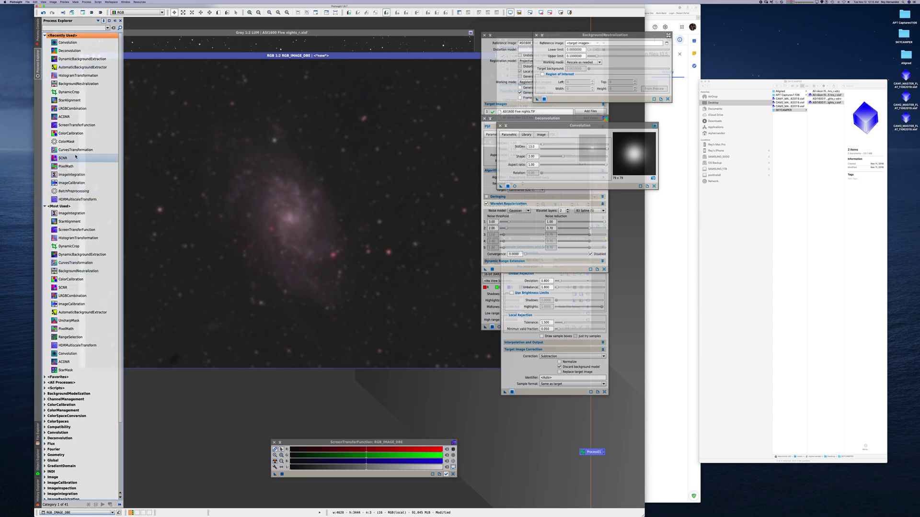
pyautogui.doubleClick(68, 108)
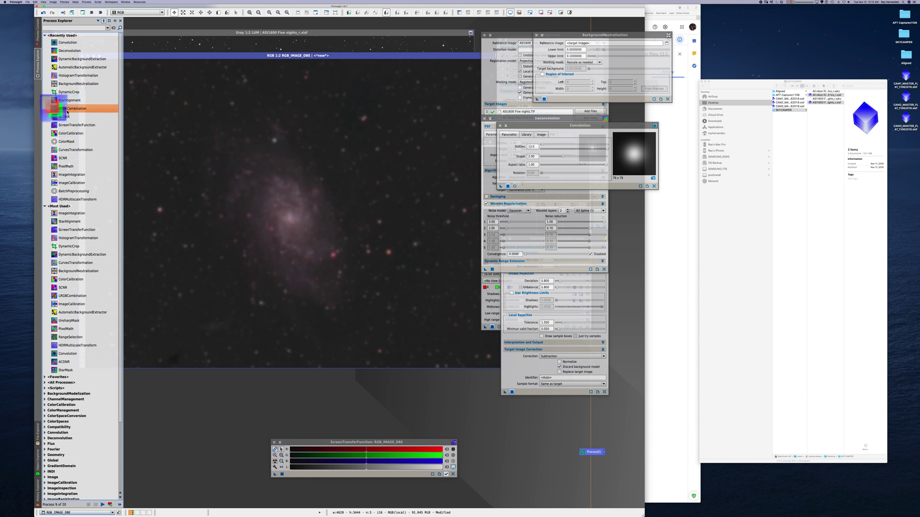
pyautogui.moveTo(525, 41); pyautogui.dragTo(482, 100)
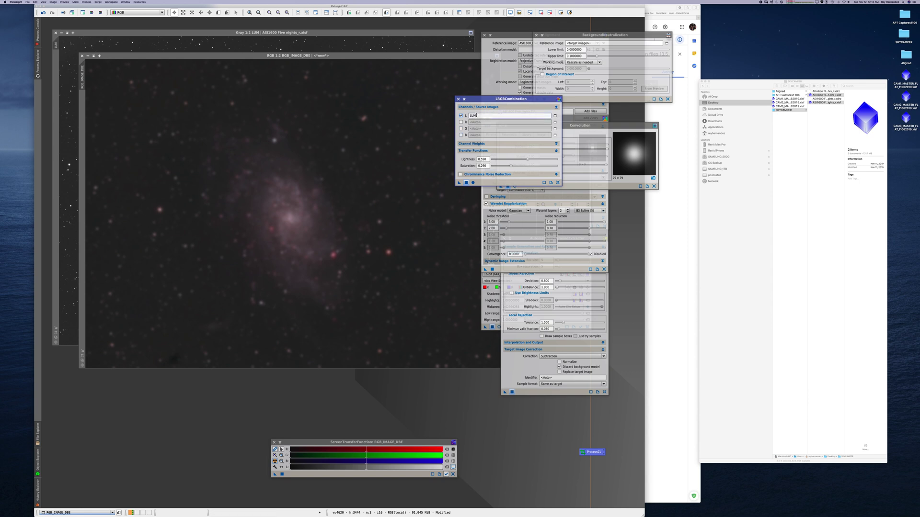
pyautogui.click(555, 117)
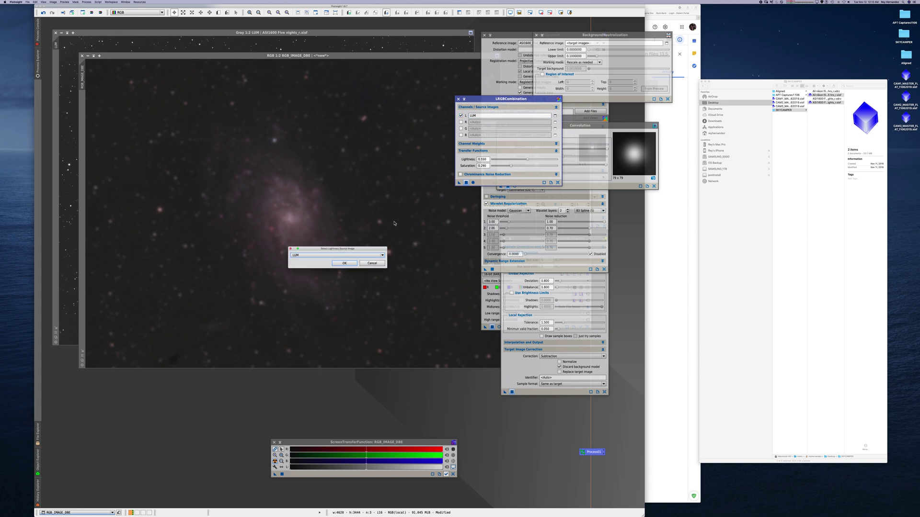
pyautogui.click(338, 263)
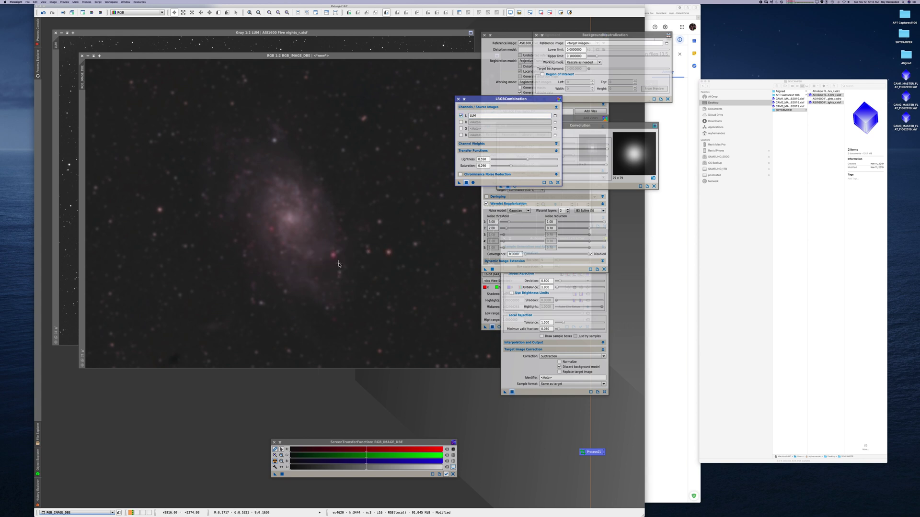
# Step: Try combining LUM into RGB_IMAGE_DBE with LRGBCombination at lightness 0.400 and saturation 0.400
pyautogui.moveTo(474, 100); pyautogui.dragTo(531, 122)
pyautogui.moveTo(587, 183)
pyautogui.mouseDown()
pyautogui.moveTo(553, 183)
pyautogui.moveTo(574, 182)
pyautogui.mouseUp()
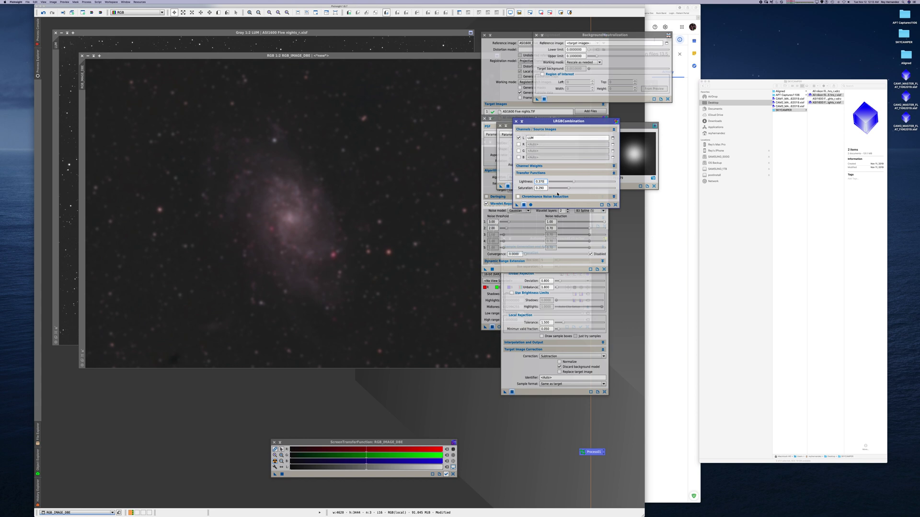
pyautogui.click(573, 181)
pyautogui.moveTo(573, 182); pyautogui.dragTo(575, 182)
pyautogui.click(569, 188)
pyautogui.moveTo(569, 189); pyautogui.dragTo(576, 189)
pyautogui.click(524, 205)
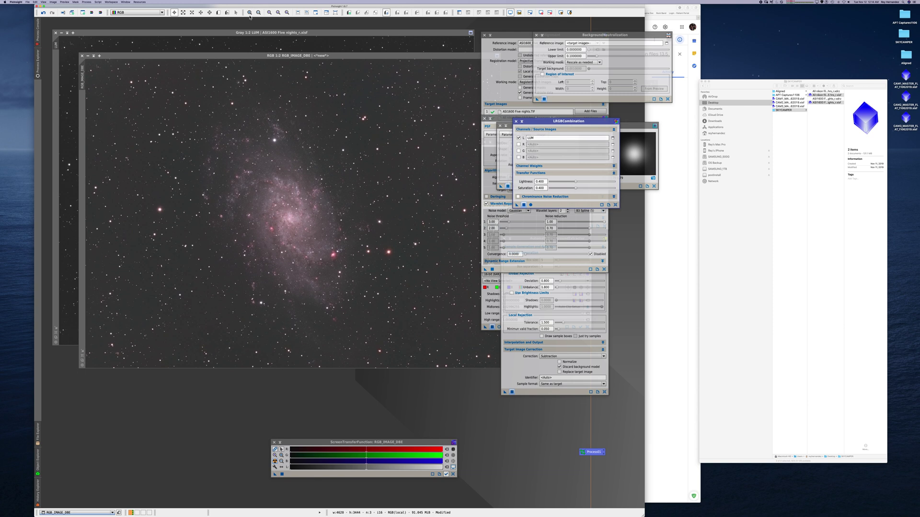
# Step: Shift the RGB_IMAGE_DBE window away from the process dialogs and undo its LRGB combination
pyautogui.moveTo(245, 61); pyautogui.dragTo(226, 58)
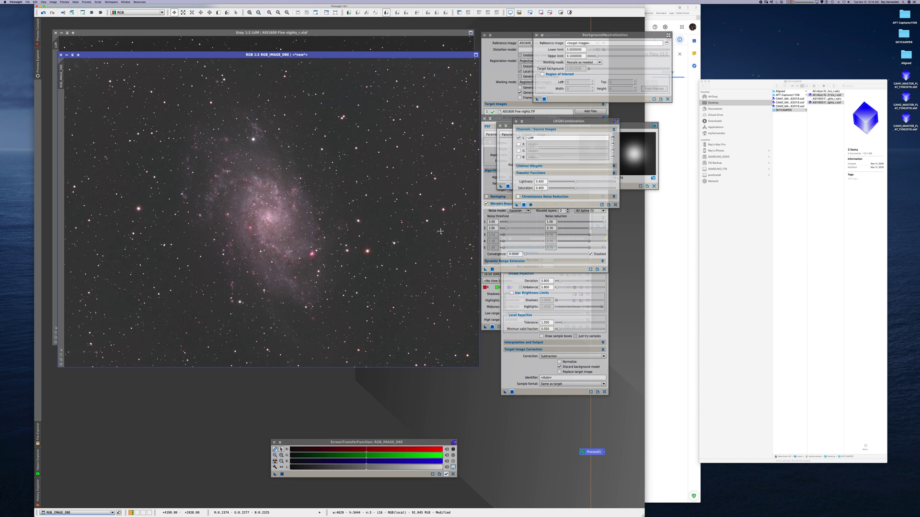
pyautogui.click(448, 473)
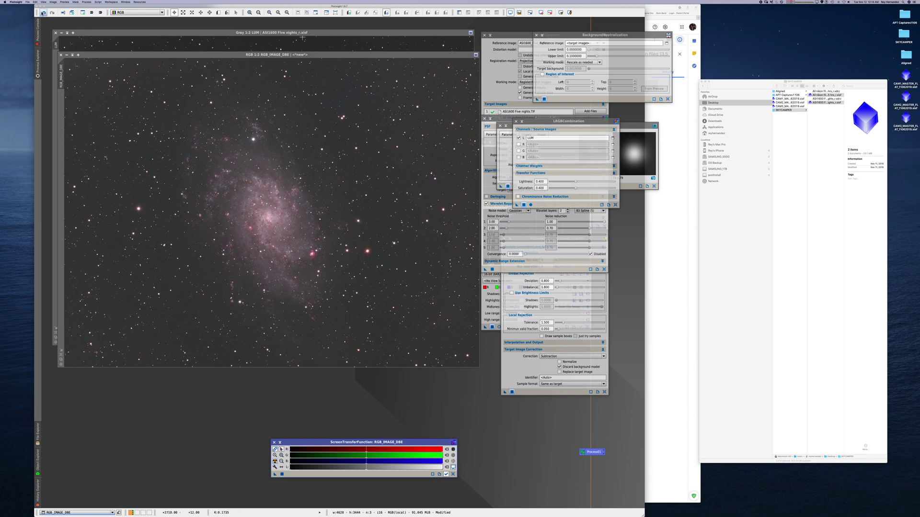
pyautogui.click(544, 98)
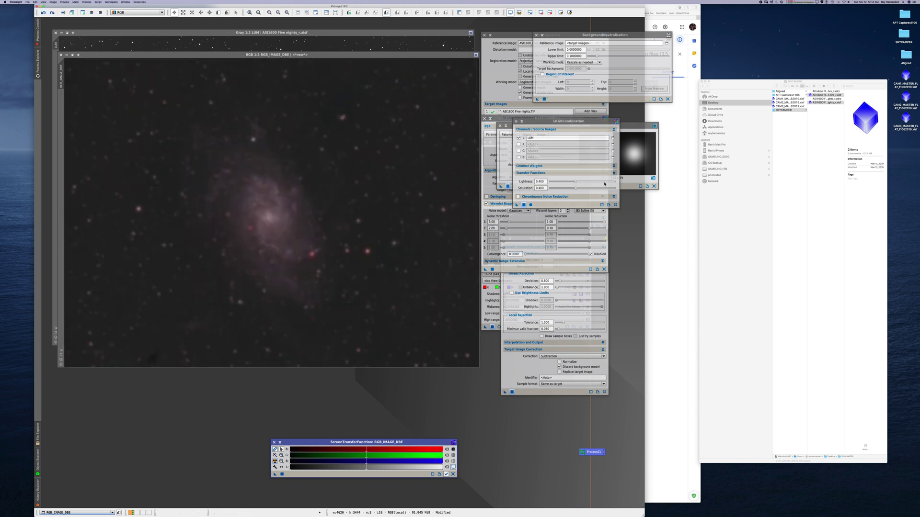
# Step: Try the LRGB combination on RGB_IMAGE_DBE with lightness 0.500 and saturation 0.380, and undo it
pyautogui.click(576, 188)
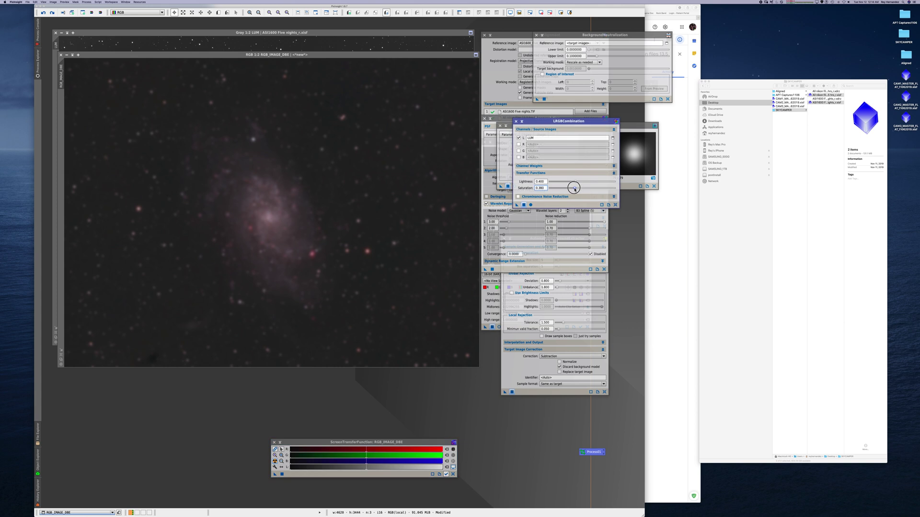
pyautogui.moveTo(576, 183); pyautogui.dragTo(582, 184)
pyautogui.click(524, 205)
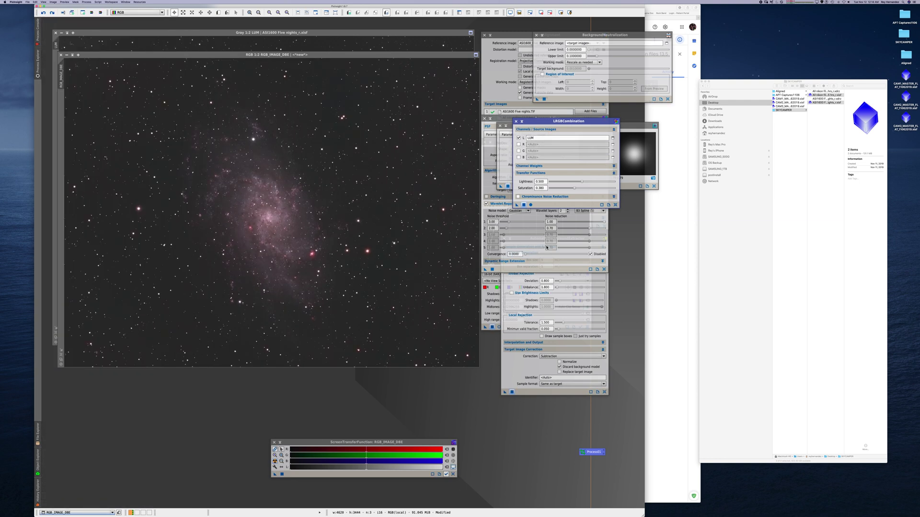
pyautogui.click(44, 13)
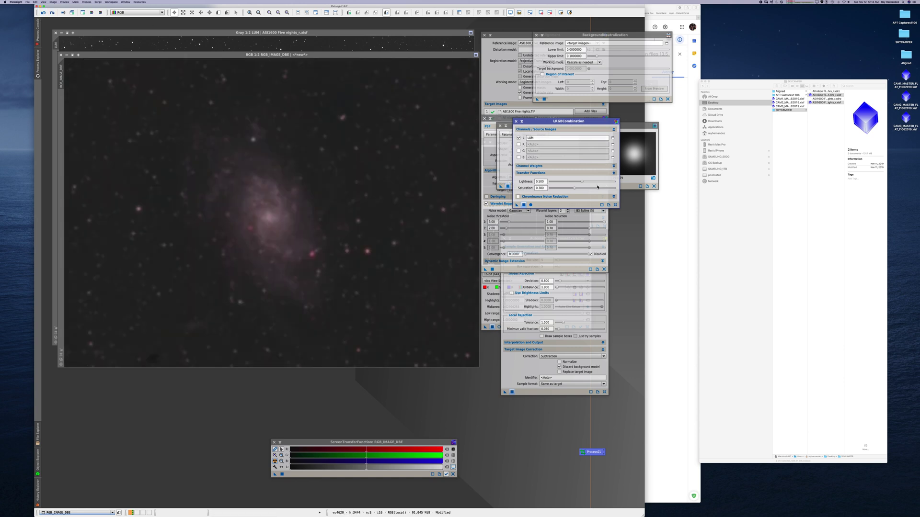
# Step: Set LRGBCombination lightness to 0.600 and saturation to 0.360, and apply it to RGB_IMAGE_DBE
pyautogui.moveTo(583, 184); pyautogui.dragTo(573, 191)
pyautogui.click(530, 205)
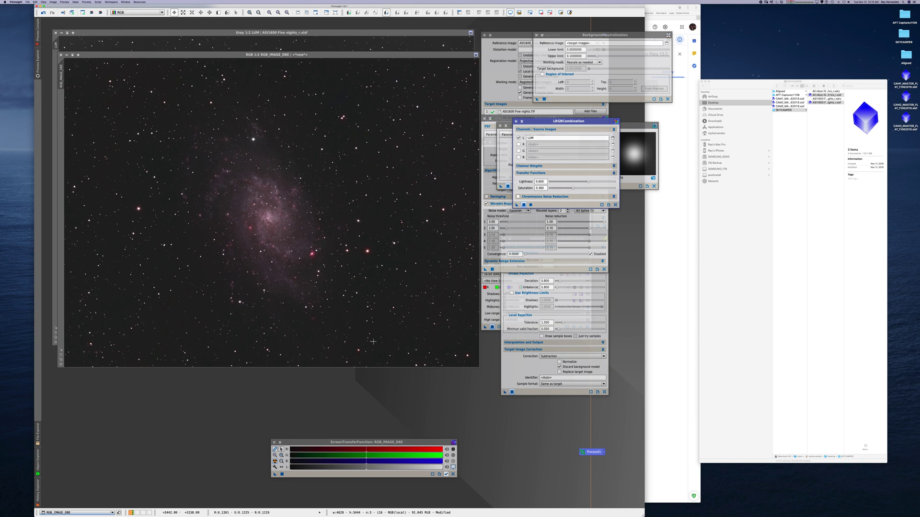
pyautogui.click(525, 368)
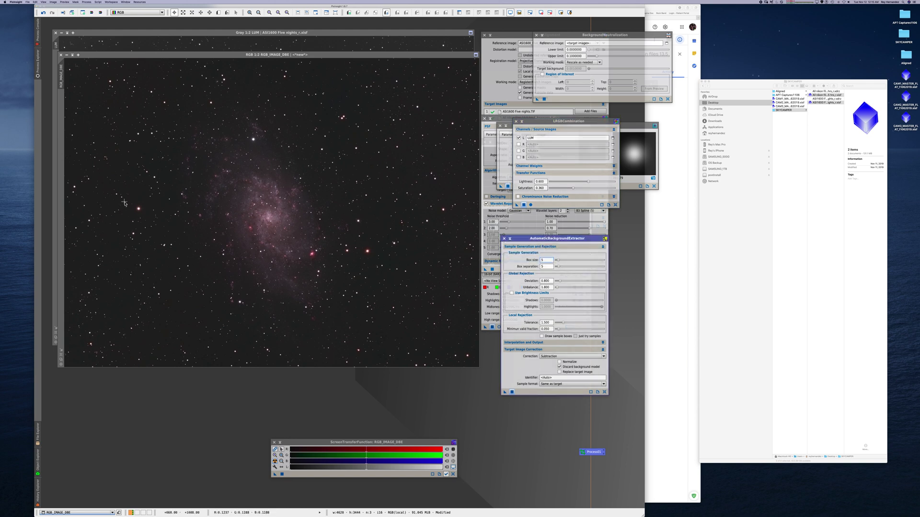
# Step: Open the CurvesTransformation process beside the combined image and start its real-time preview
pyautogui.click(38, 66)
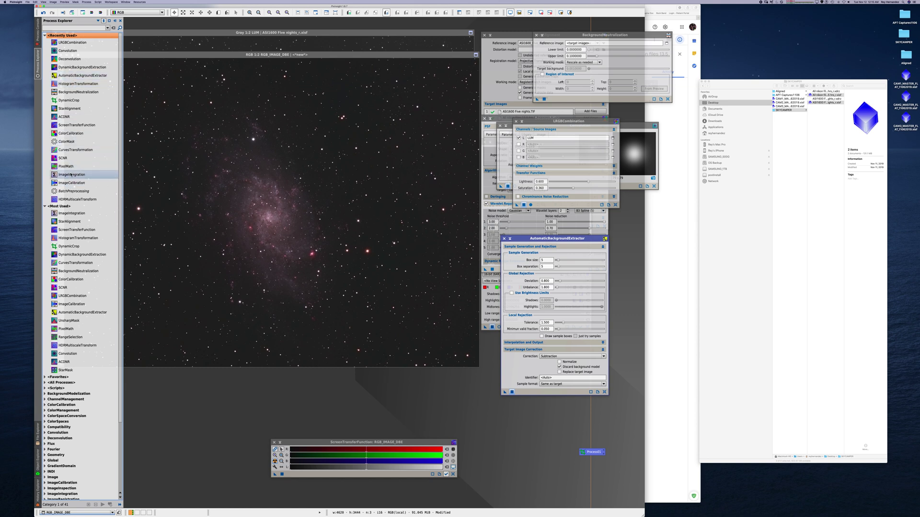
pyautogui.doubleClick(70, 149)
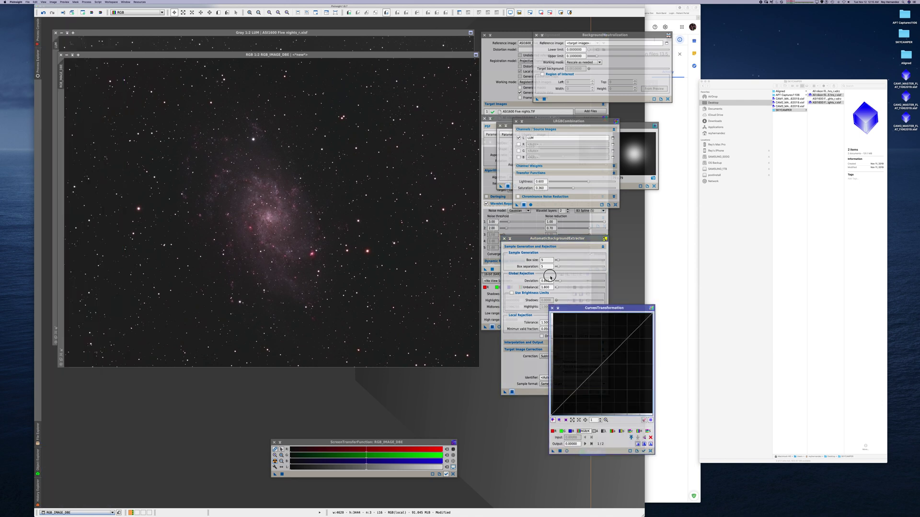
pyautogui.moveTo(589, 308); pyautogui.dragTo(552, 248)
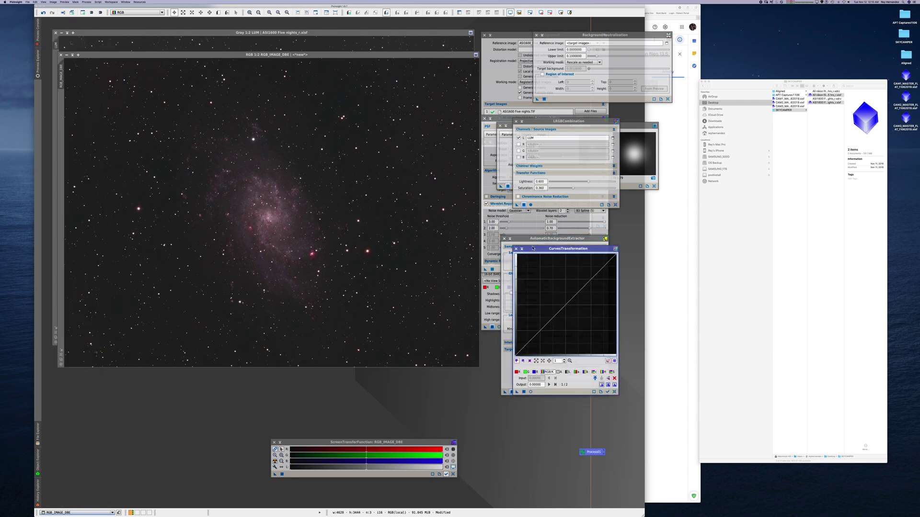
pyautogui.click(530, 391)
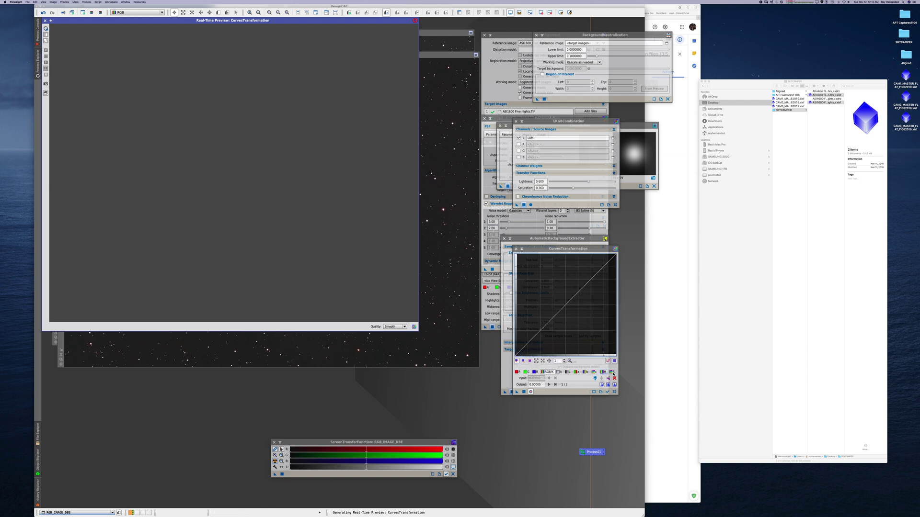
# Step: Shape the RGB/K curve into a gentle S with points at about 0.25 input, 0.21 output and 0.59 input, 0.64 output
pyautogui.click(614, 392)
pyautogui.moveTo(542, 328); pyautogui.dragTo(568, 298)
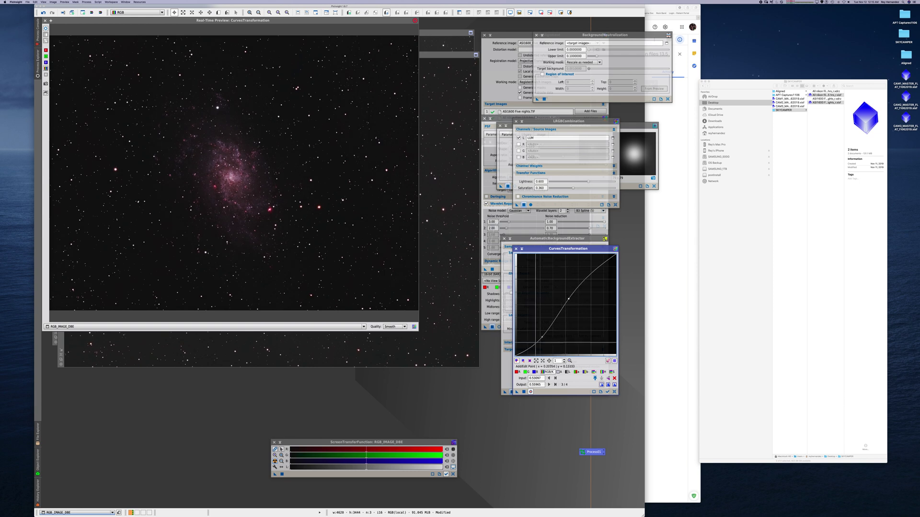
pyautogui.moveTo(542, 336); pyautogui.dragTo(537, 334)
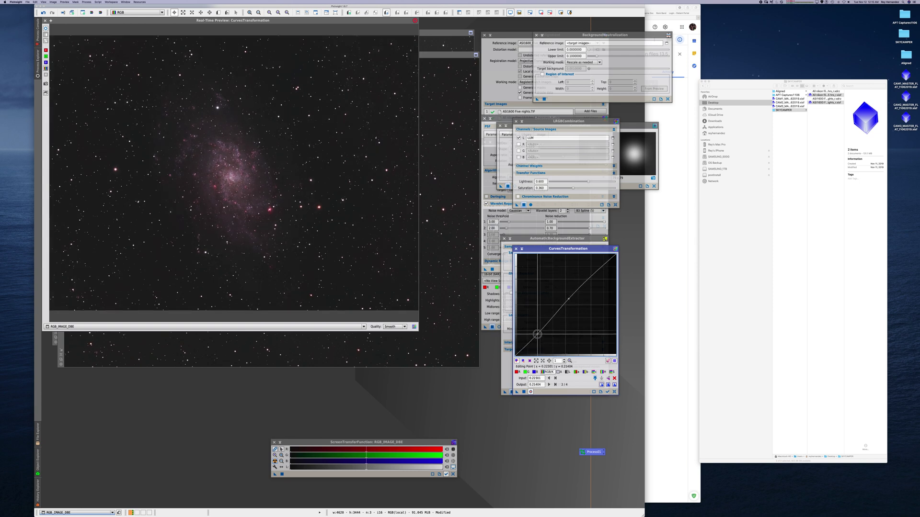
pyautogui.moveTo(569, 299); pyautogui.dragTo(574, 291)
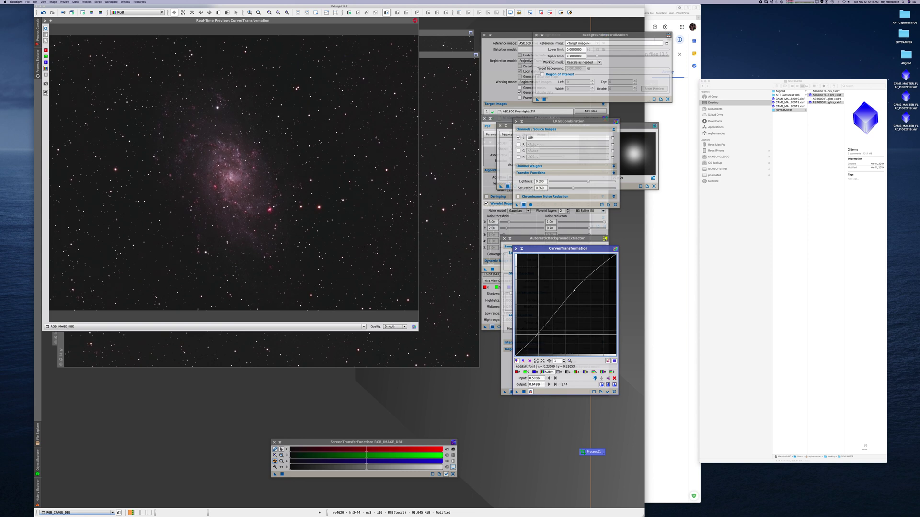
pyautogui.moveTo(539, 334); pyautogui.dragTo(540, 335)
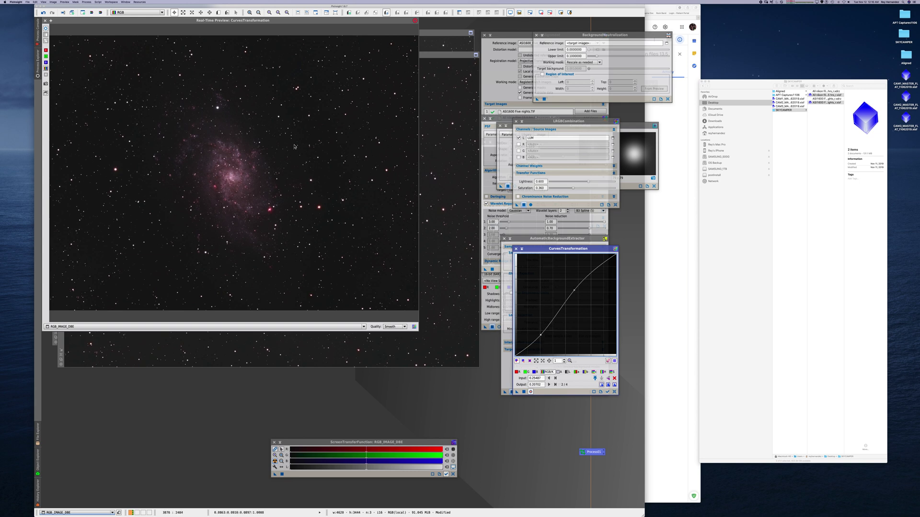